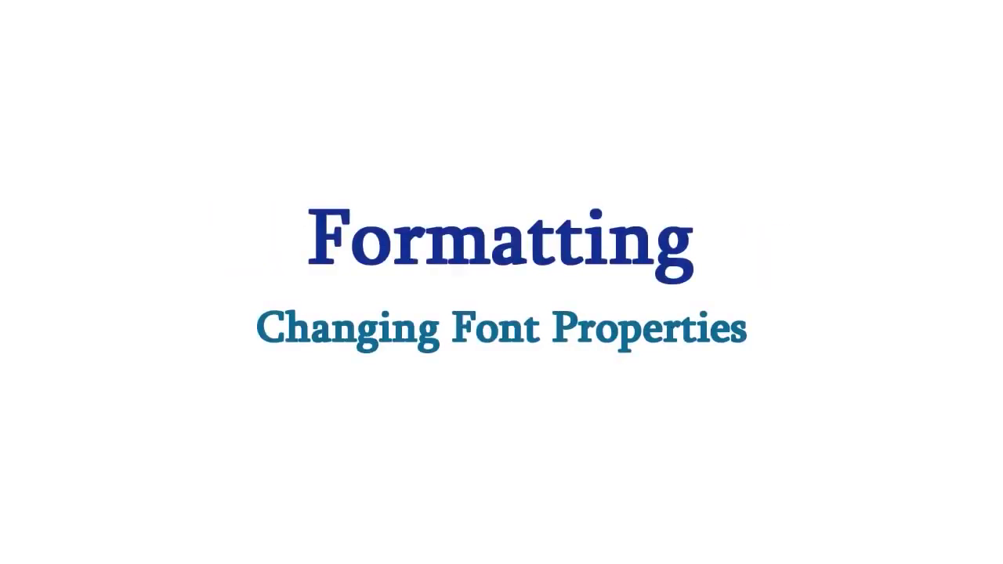
Step: Underline the third sample line in Cambria and set the fourth line in Aachen-Light
key("ctrl+u")
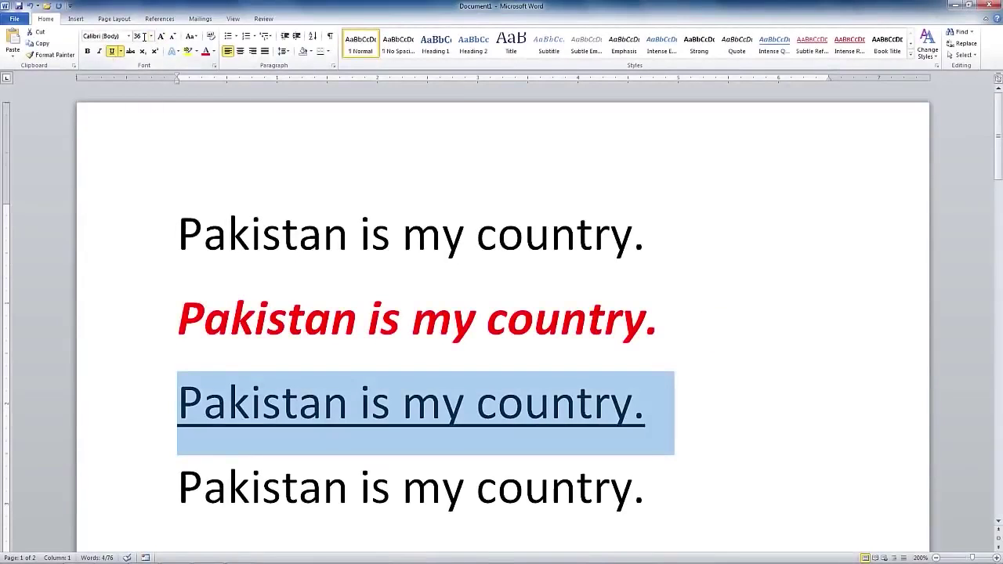
left_click(129, 36)
left_click(123, 63)
left_click_drag(178, 470, 739, 497)
left_click(128, 36)
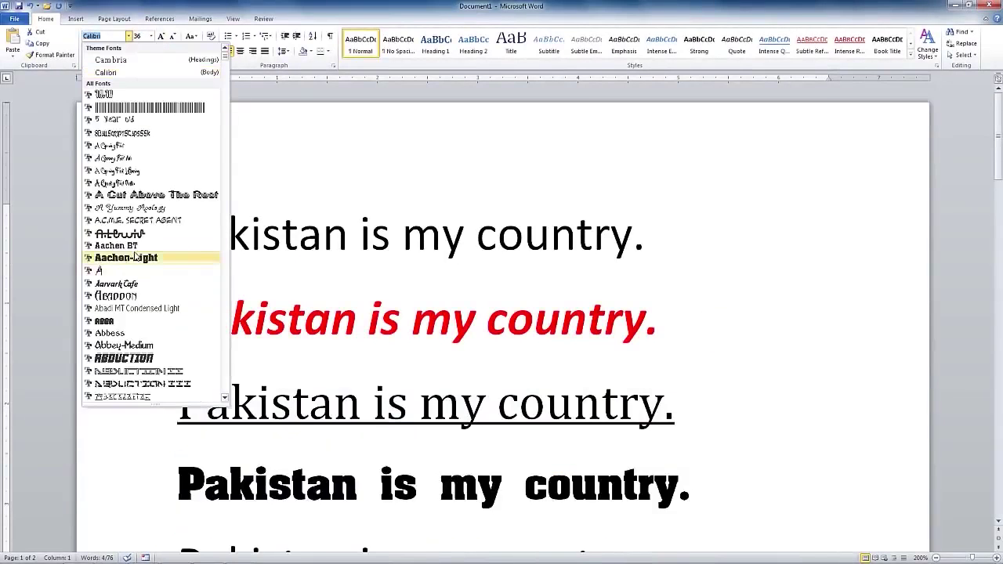
left_click(125, 257)
Step: Give the next line the A Cut Above The Rest font in light blue
scroll(666, 313, "down", 3)
left_click_drag(178, 266, 666, 282)
left_click(129, 36)
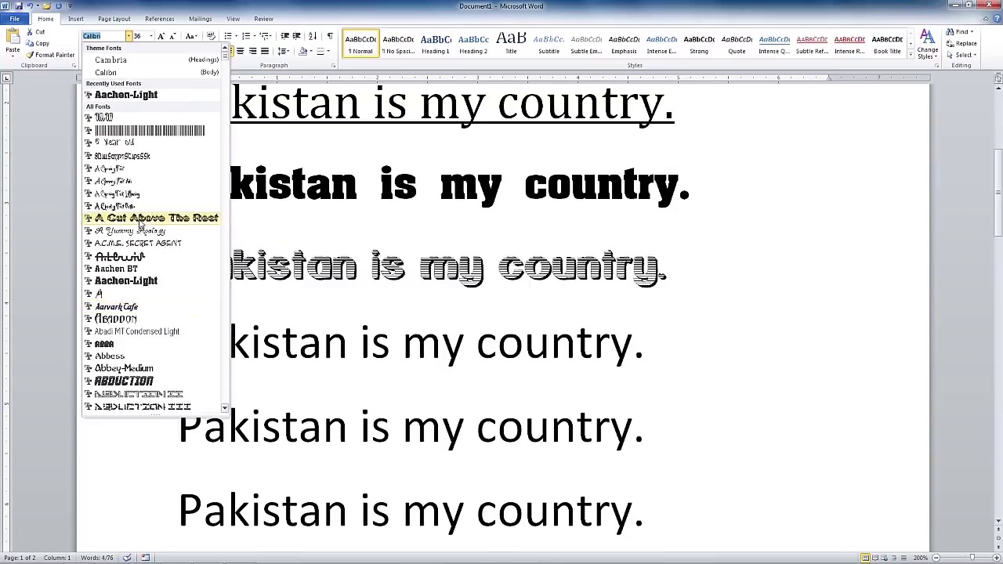
left_click(125, 131)
left_click(213, 52)
left_click(232, 114)
Step: Set the next plain line in Aarvark Cafe and colour it red
left_click_drag(178, 344, 657, 348)
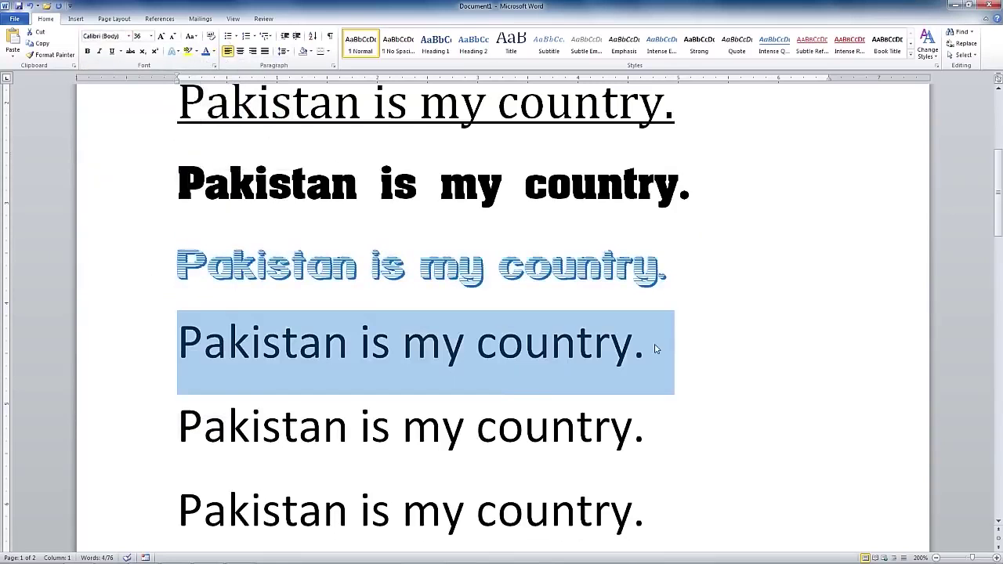
left_click(128, 36)
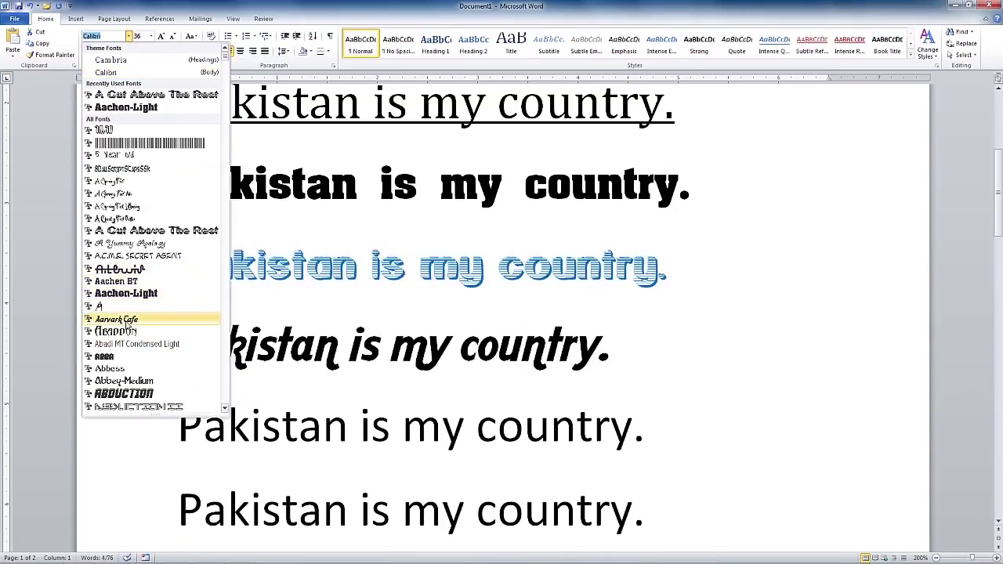
left_click(118, 319)
left_click(213, 52)
left_click(252, 70)
Step: Make the next line size 22, purple and italic
left_click_drag(178, 427, 664, 424)
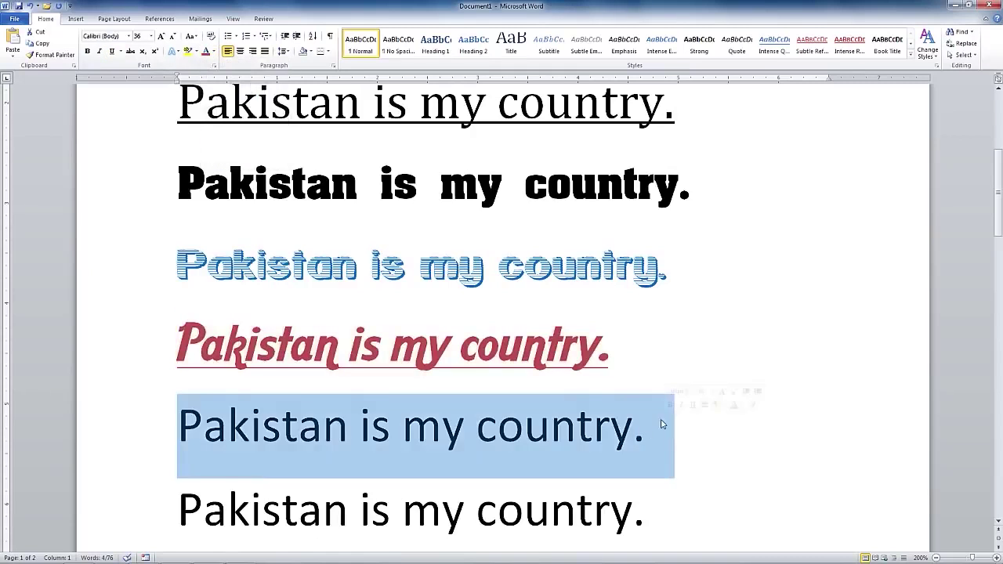
left_click(151, 36)
left_click(139, 127)
left_click(213, 51)
left_click(209, 144)
left_click(99, 52)
Step: Give the next line a striped capitals font in orange
left_click_drag(179, 482, 633, 482)
left_click(213, 52)
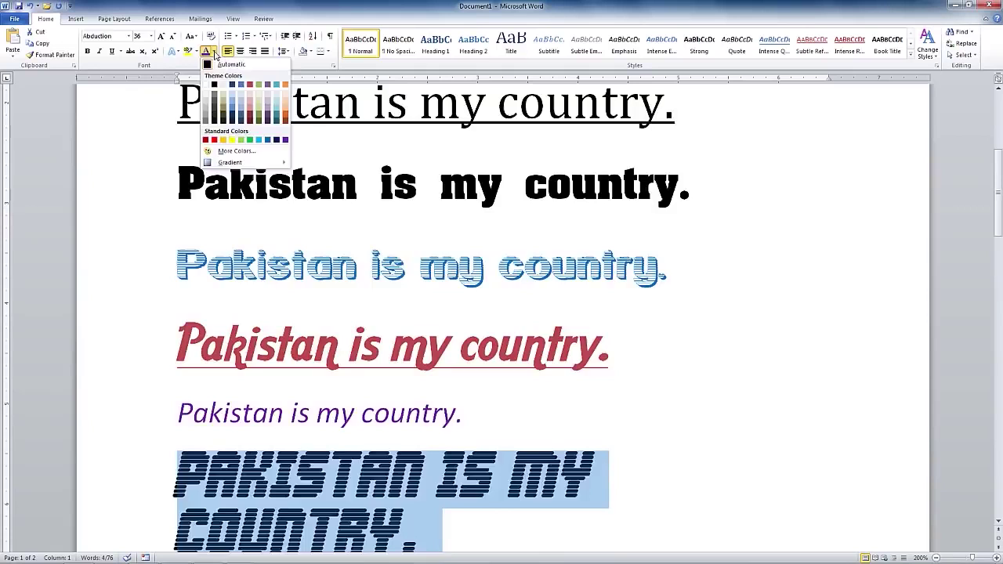
left_click(220, 144)
Step: Make the following line bold, underlined, smaller and blue, then select the line after it
left_click_drag(179, 411, 674, 412)
left_click(173, 36)
key("ctrl+b")
key("ctrl+u")
left_click(214, 52)
left_click(275, 143)
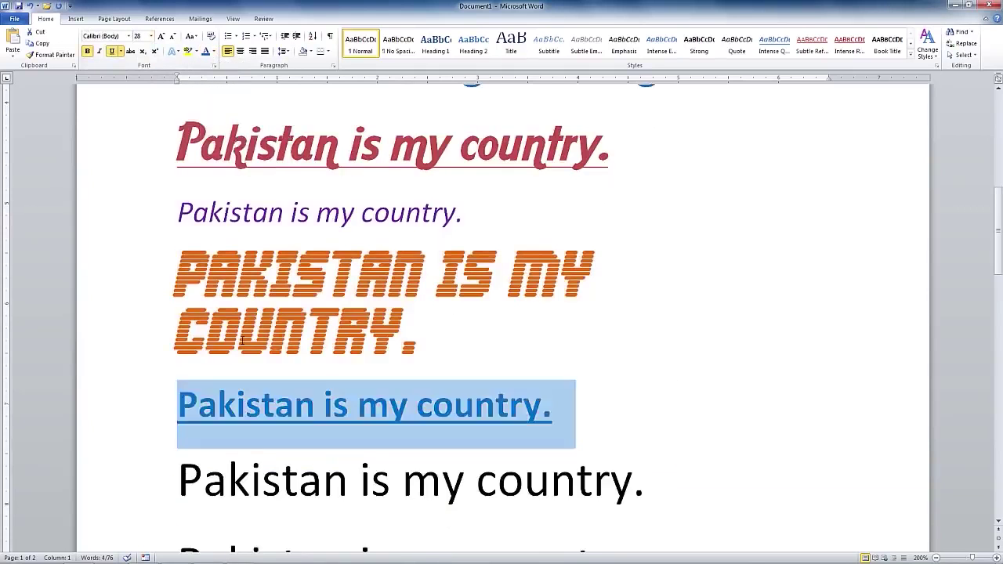
left_click_drag(178, 495, 674, 496)
left_click(150, 36)
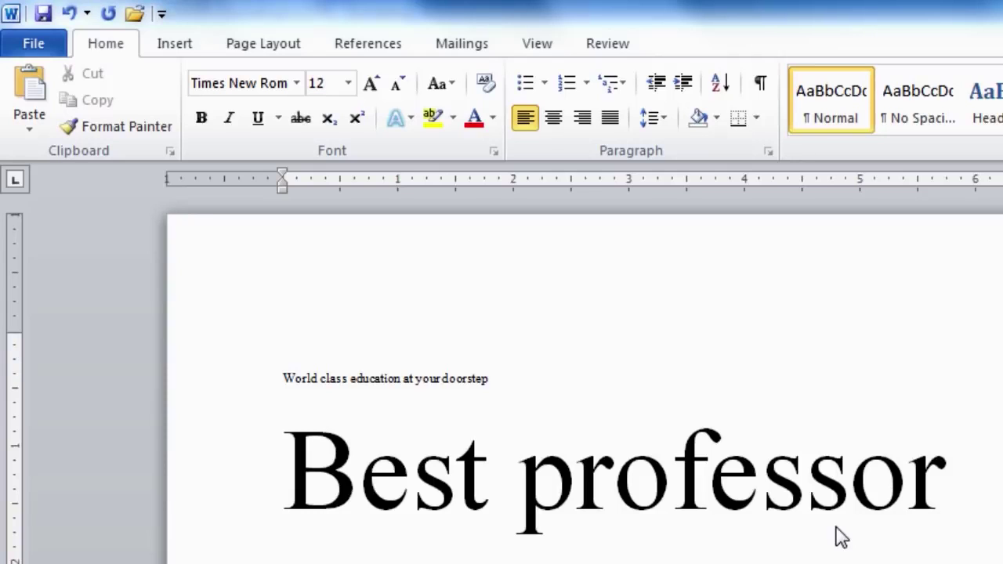
Step: Type 'Virtual University' on the empty line above the tagline and select it
left_click(289, 338)
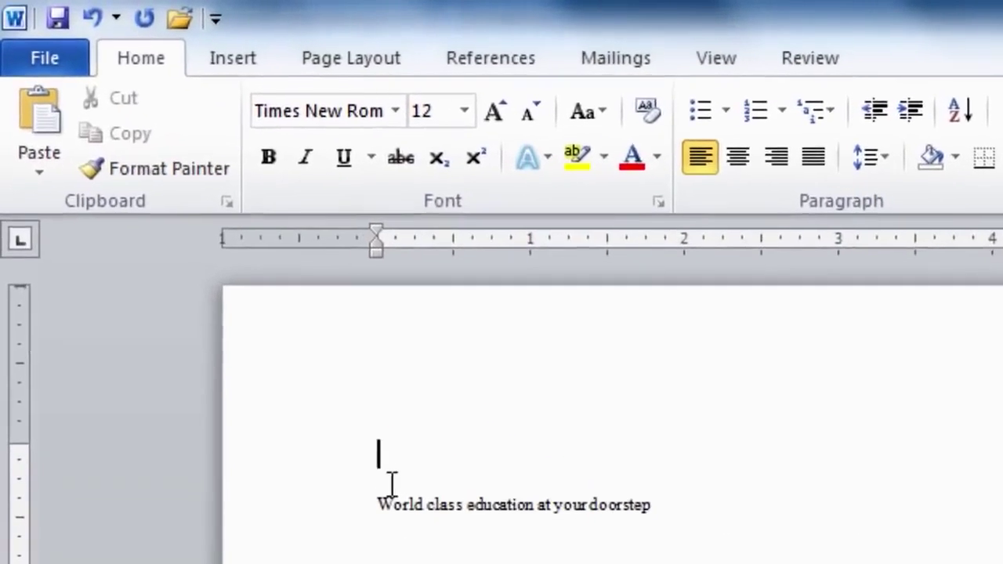
type("V")
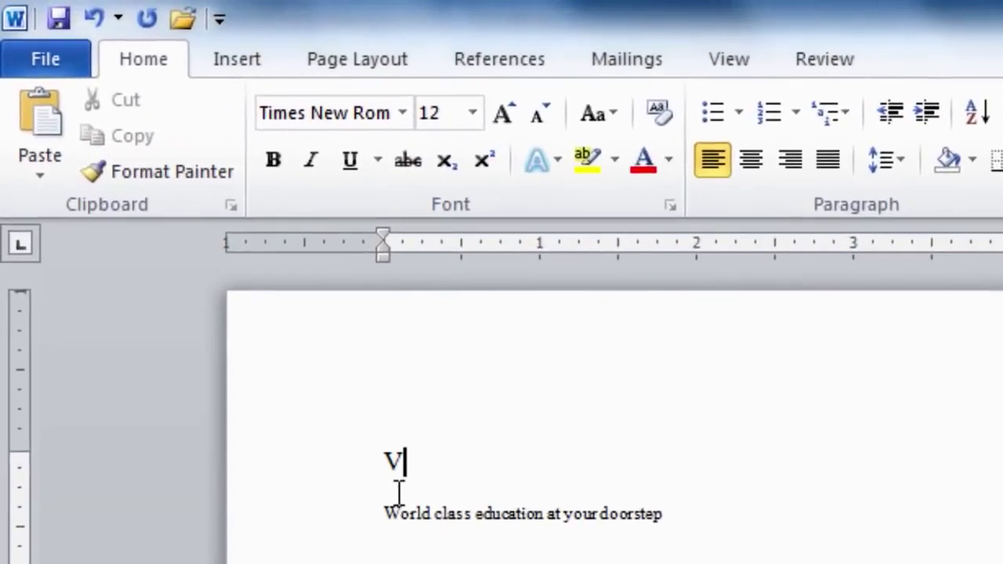
type("irtual University")
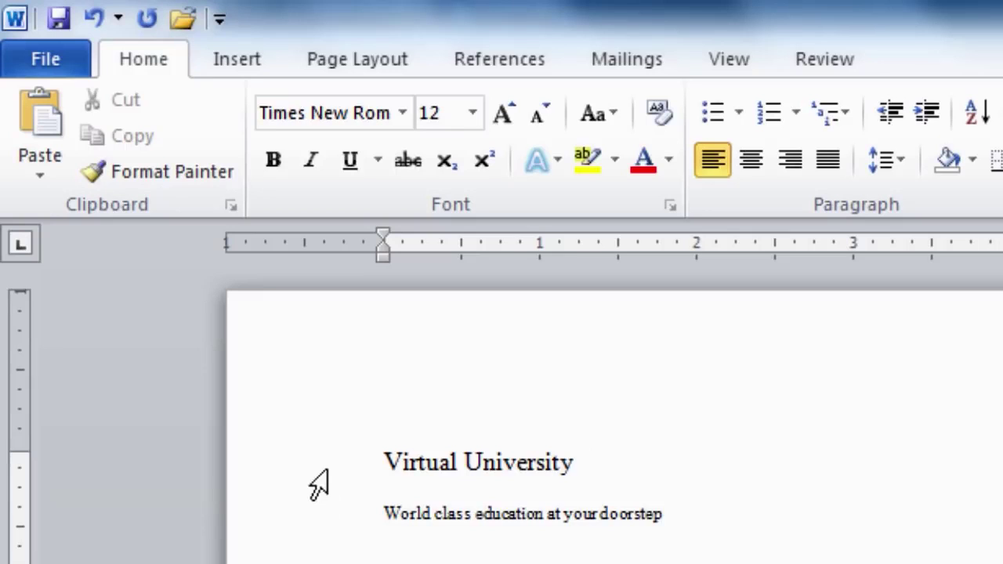
mouse_move(381, 463)
left_mouse_down()
mouse_move(536, 463)
mouse_move(558, 478)
left_mouse_up()
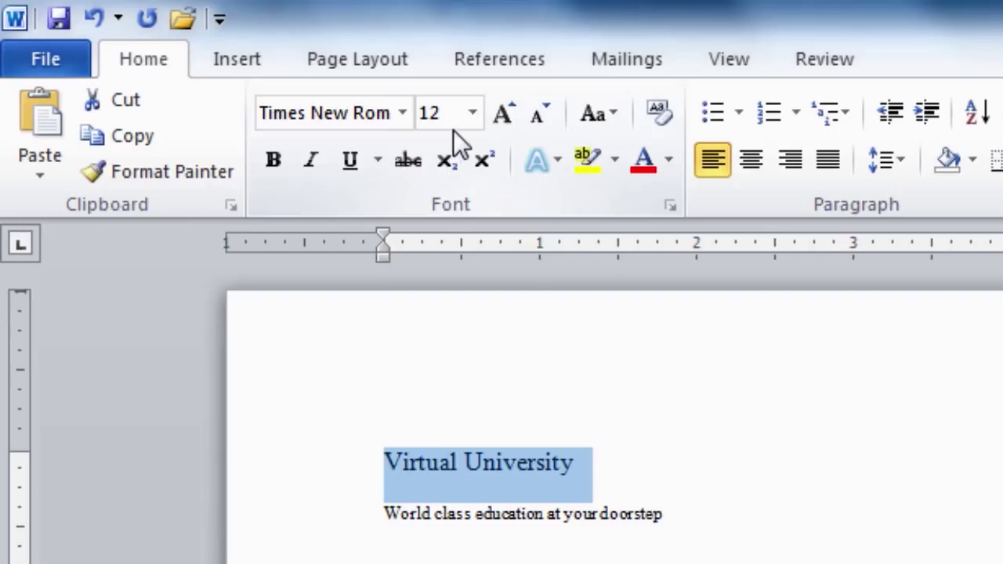
Step: Set the selected 'Virtual University' heading to 16 pt from the Font Size list
left_click(473, 119)
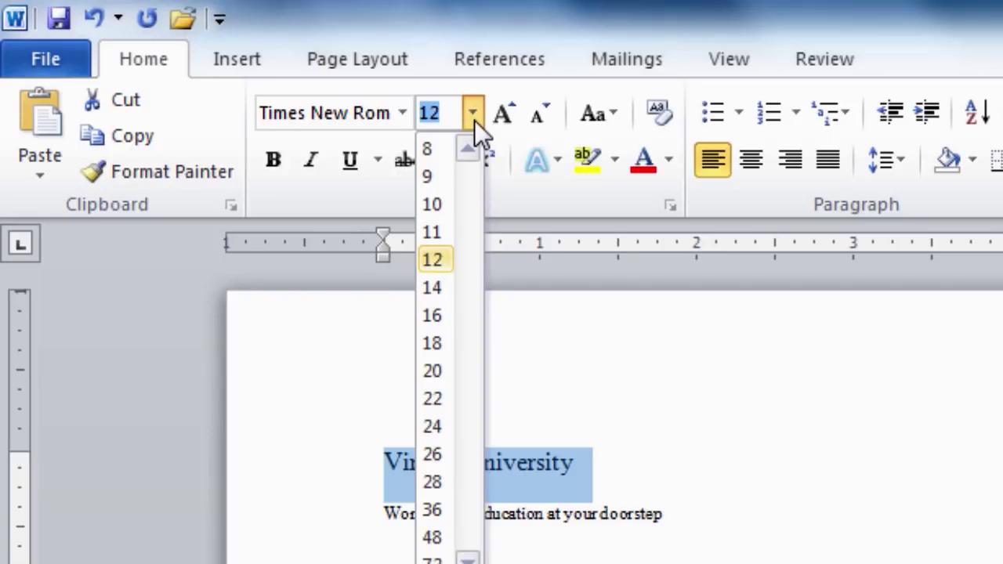
left_click(433, 315)
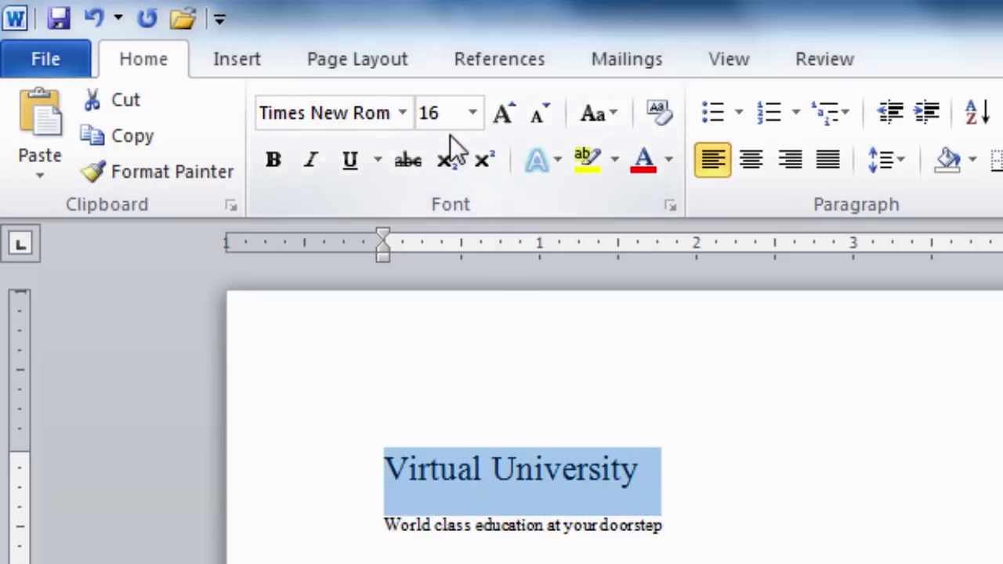
left_click(473, 115)
Step: Deselect the heading and highlight the 'Internationally recognized degree' line
left_click(418, 521)
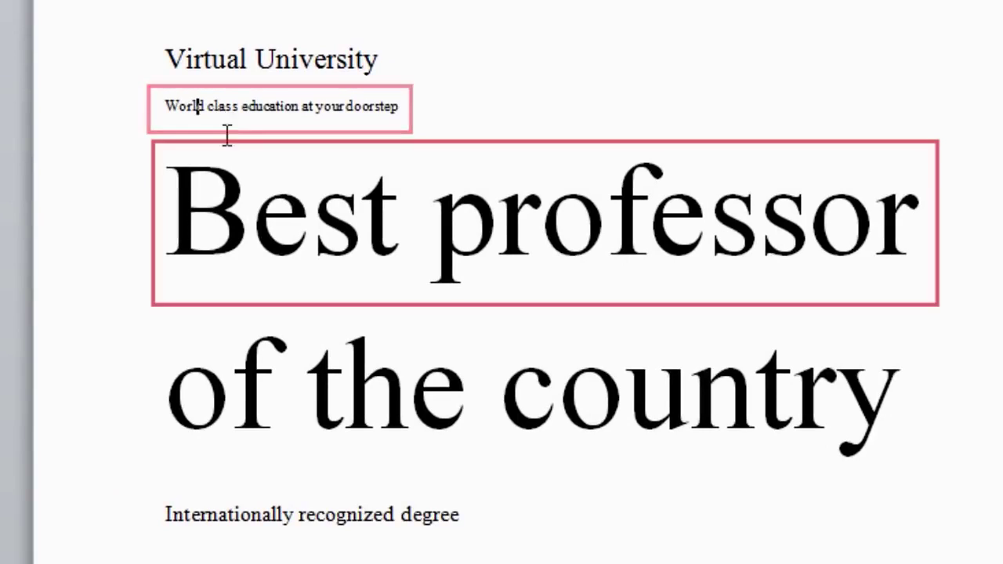
left_click(205, 259)
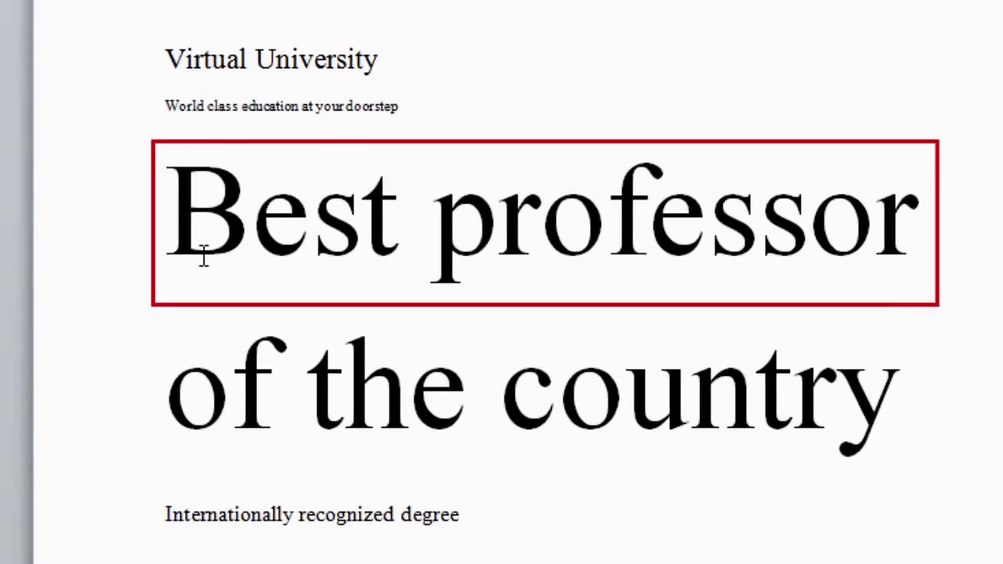
left_click(165, 514)
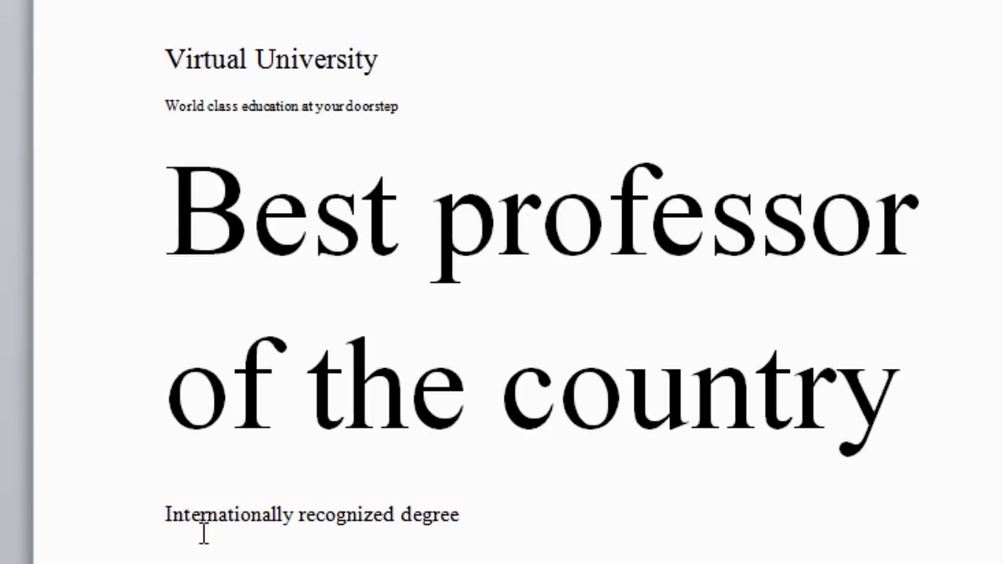
left_click_drag(163, 518, 416, 520)
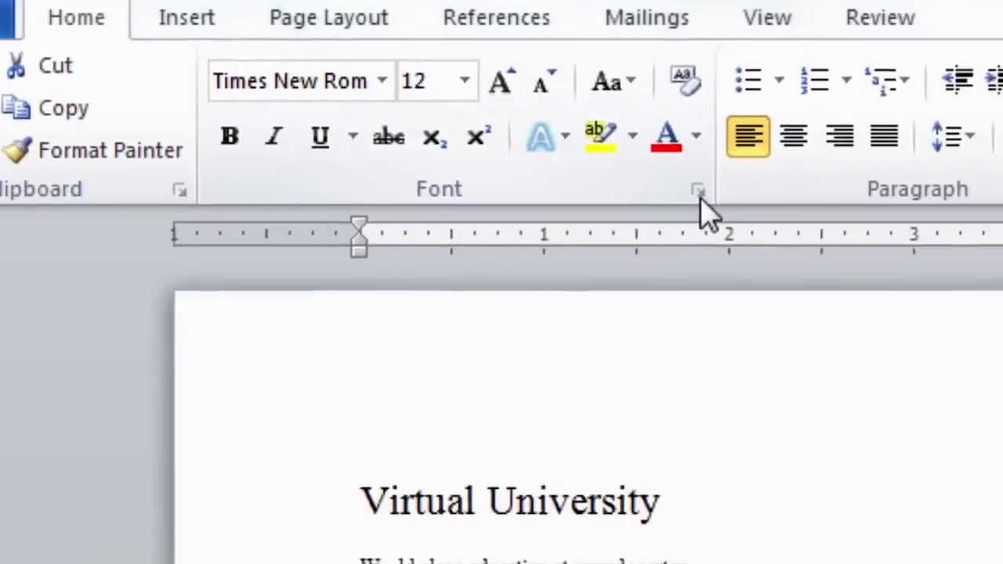
Step: Set the 'Internationally recognized degree' line to 16 pt in the Font dialog
left_click(884, 272)
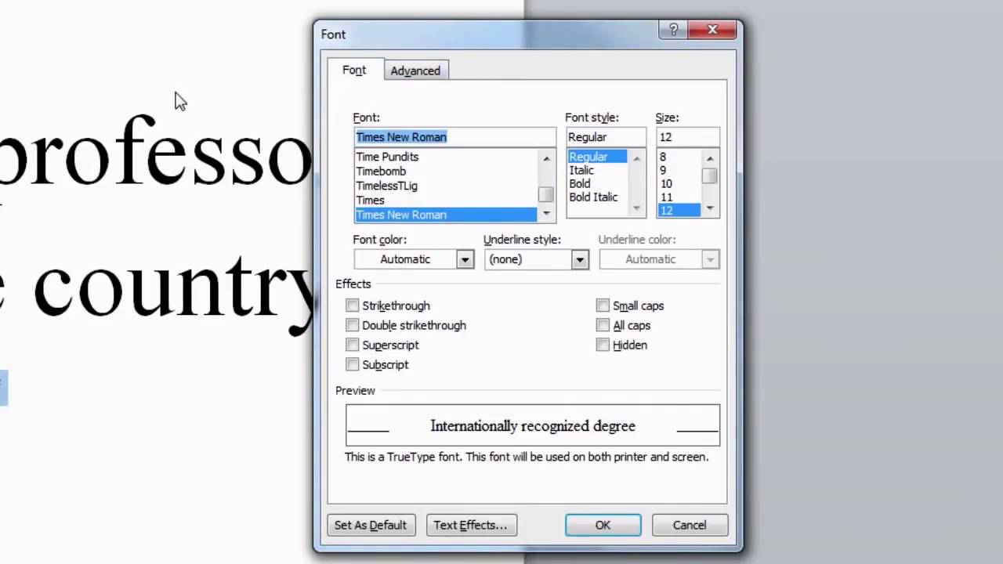
left_click(710, 208)
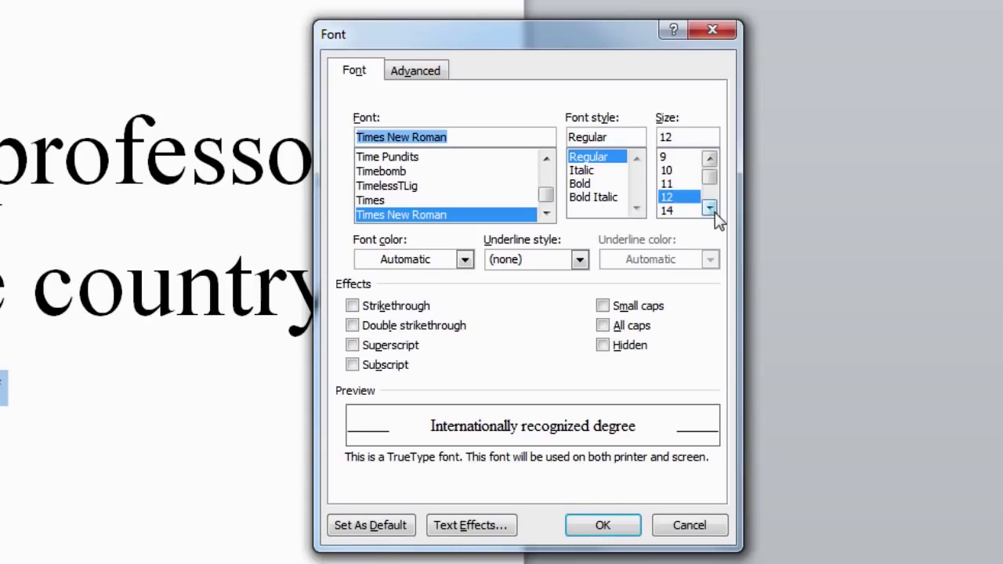
left_click(710, 207)
left_click(670, 212)
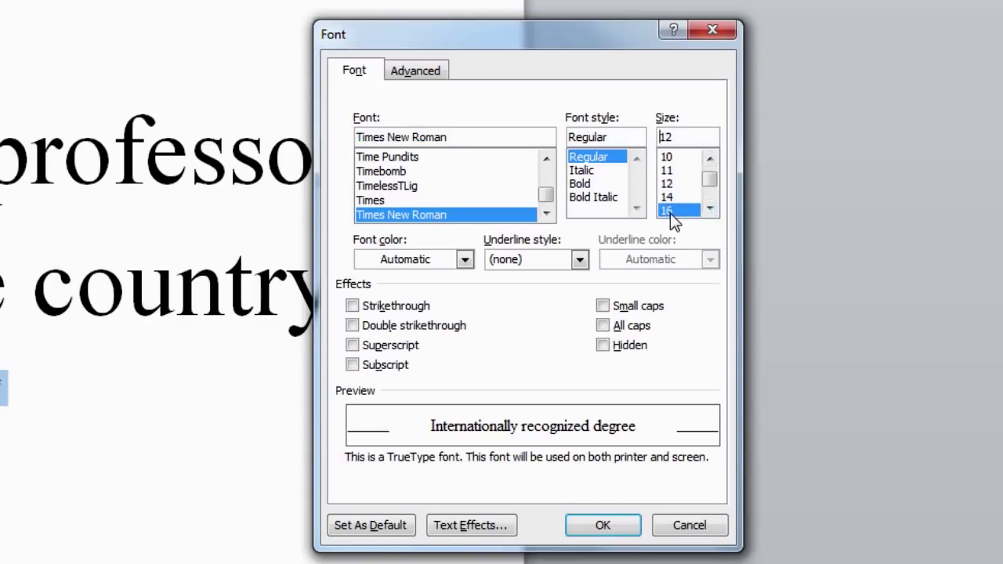
left_click(630, 527)
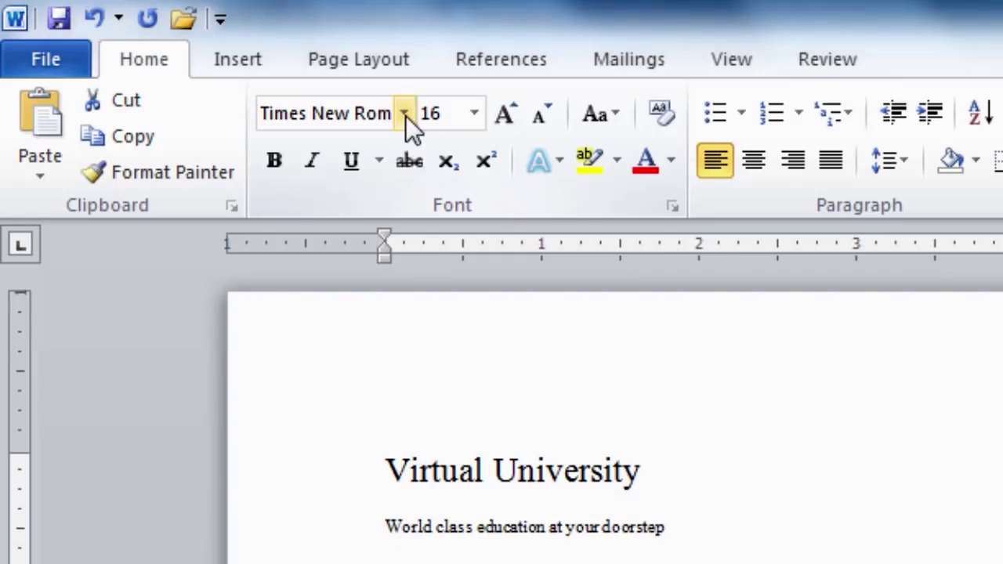
Step: Apply Arial Black to the degree line from Recently Used Fonts
left_click(405, 115)
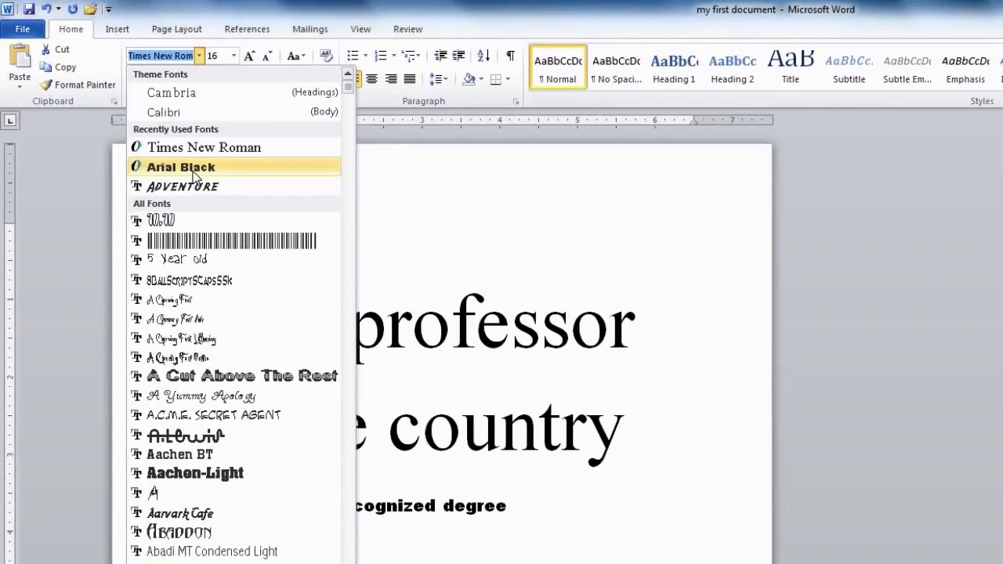
left_click(193, 167)
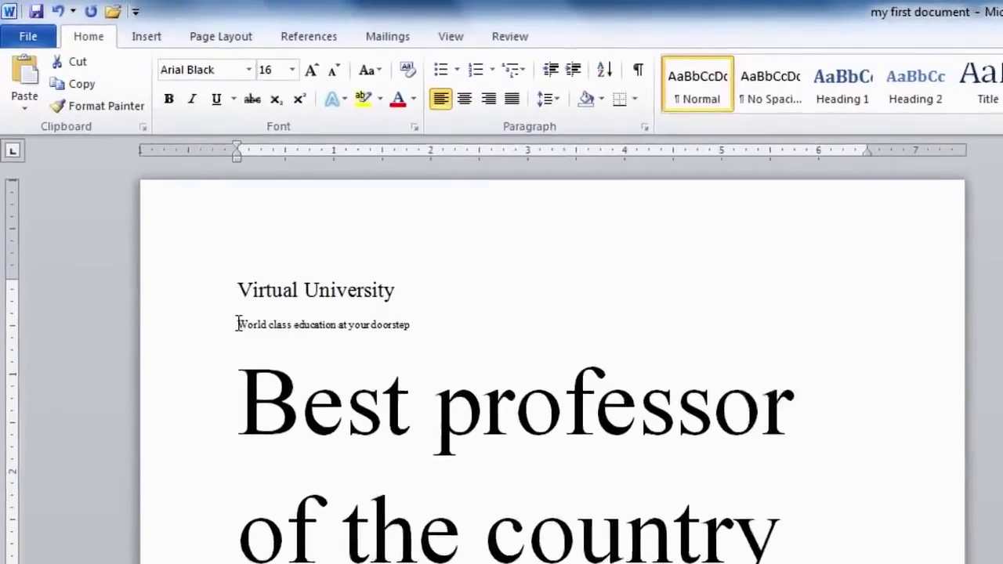
left_click_drag(189, 259, 253, 257)
Step: Select the 'World class education at your doorstep' tagline and set it to Arial Black via the Font dialog
left_click_drag(434, 443, 590, 445)
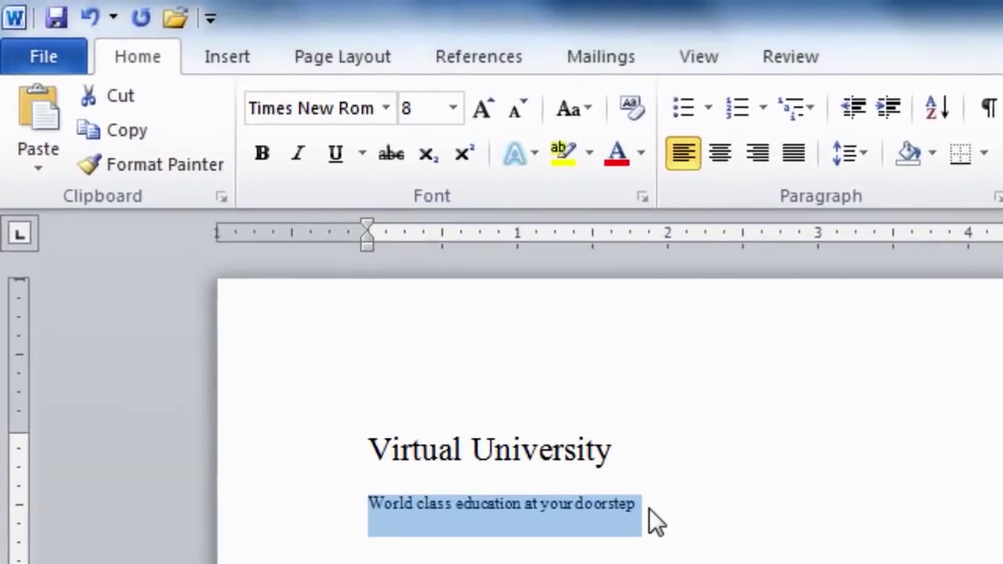
left_click(641, 199)
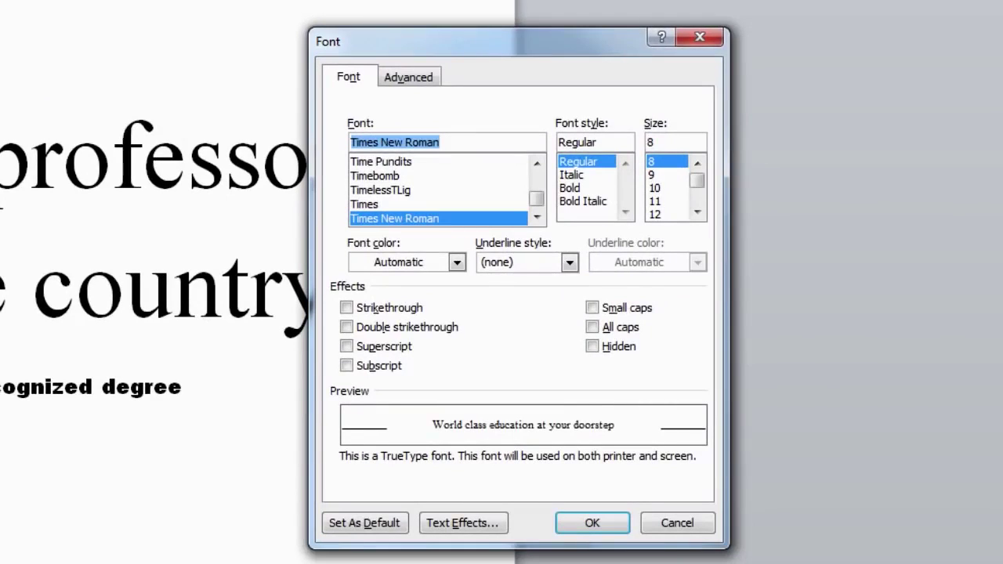
left_click(537, 217)
left_click(537, 217)
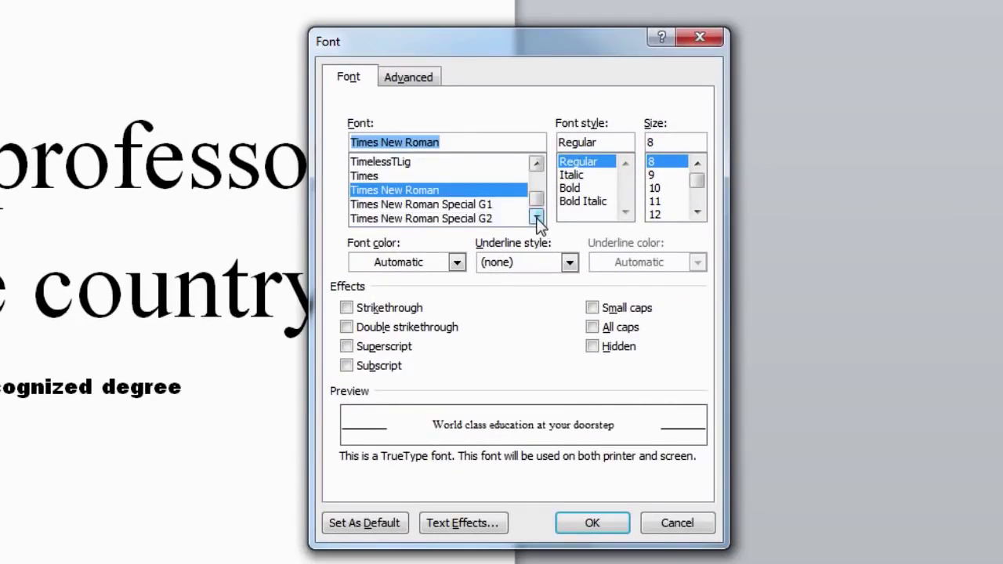
type("ar")
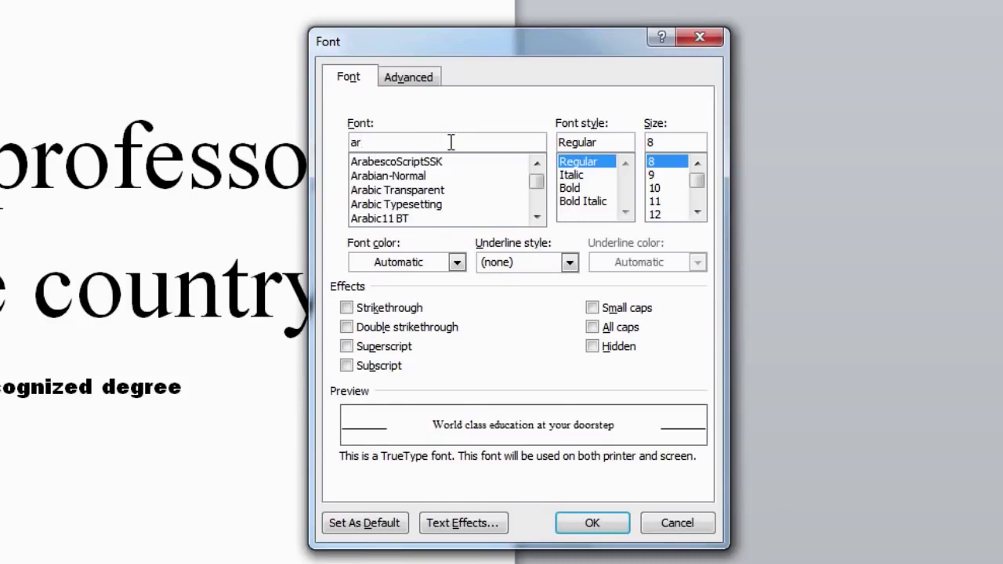
type("ia")
left_click(383, 195)
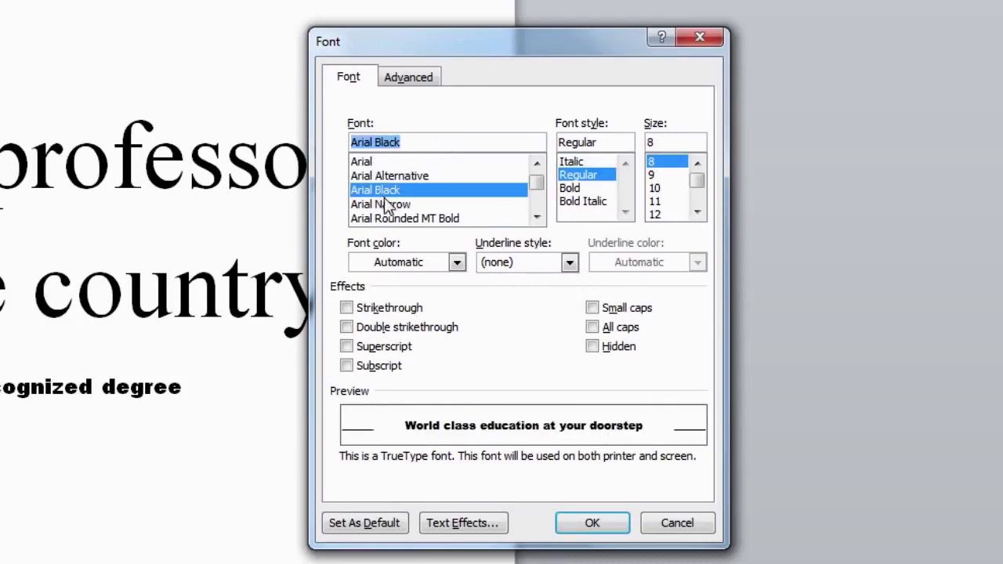
left_click(589, 524)
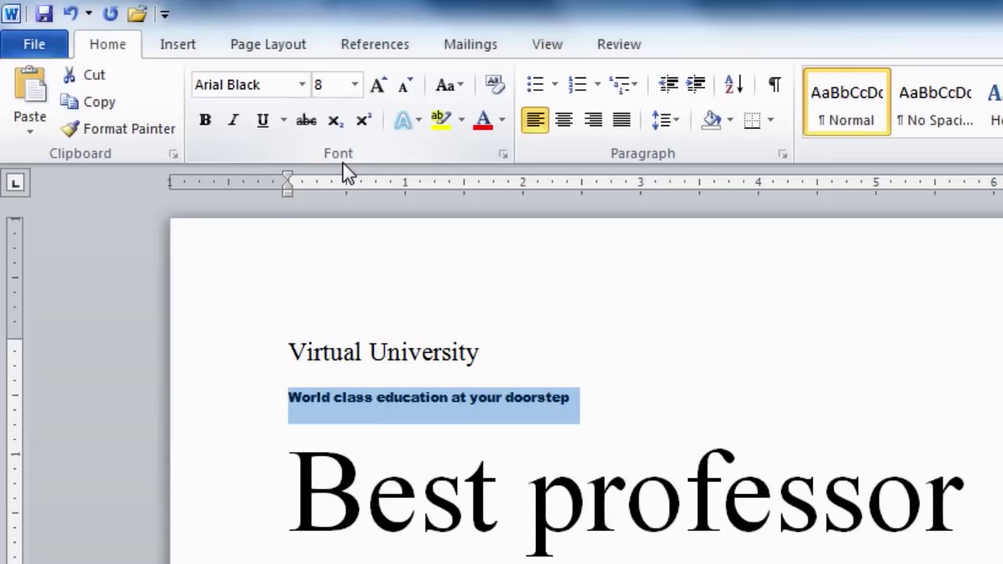
Step: Apply Bold, Italic and Underline to the tagline, re-toggling Italic and Underline
left_click(205, 124)
left_click(234, 124)
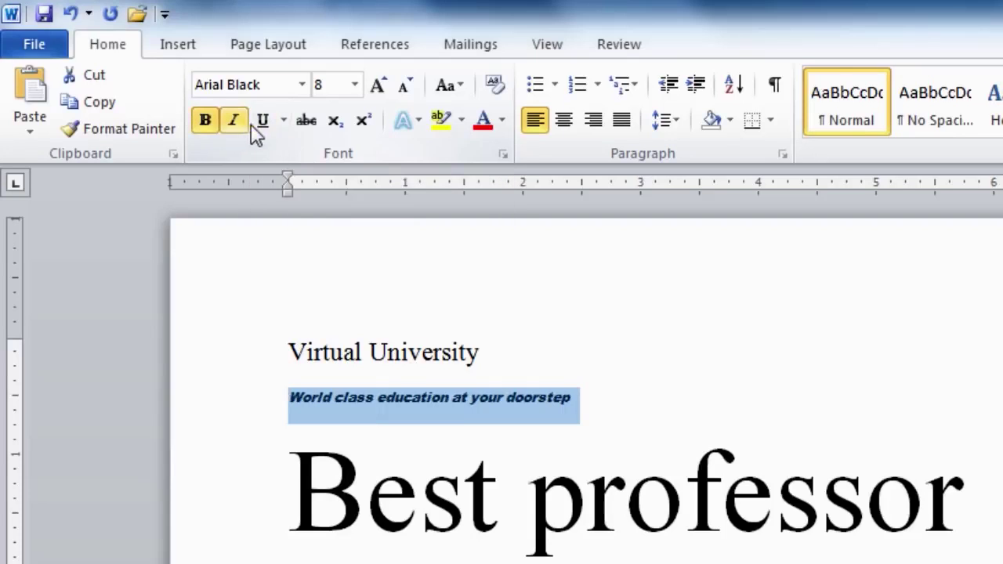
left_click(263, 125)
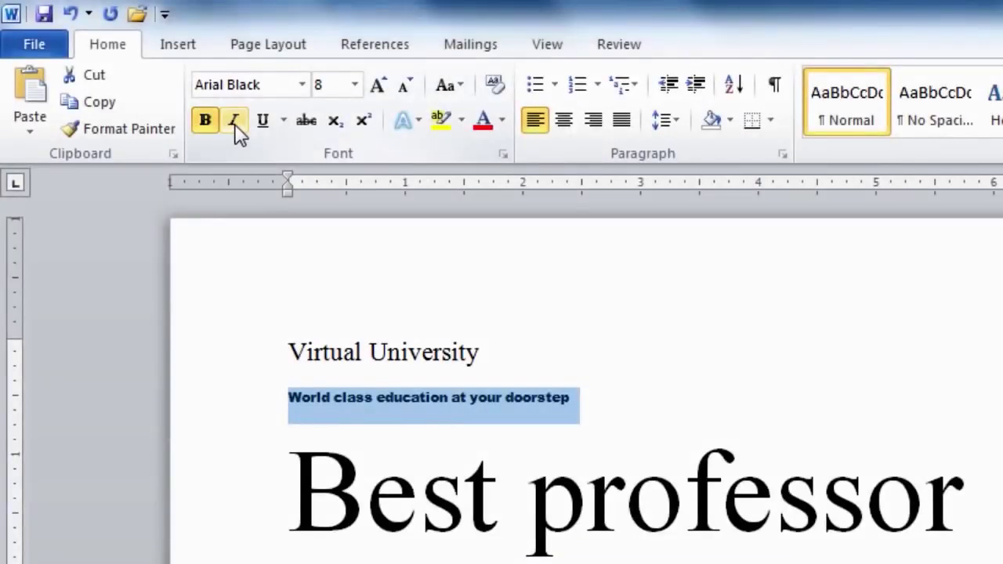
left_click(235, 127)
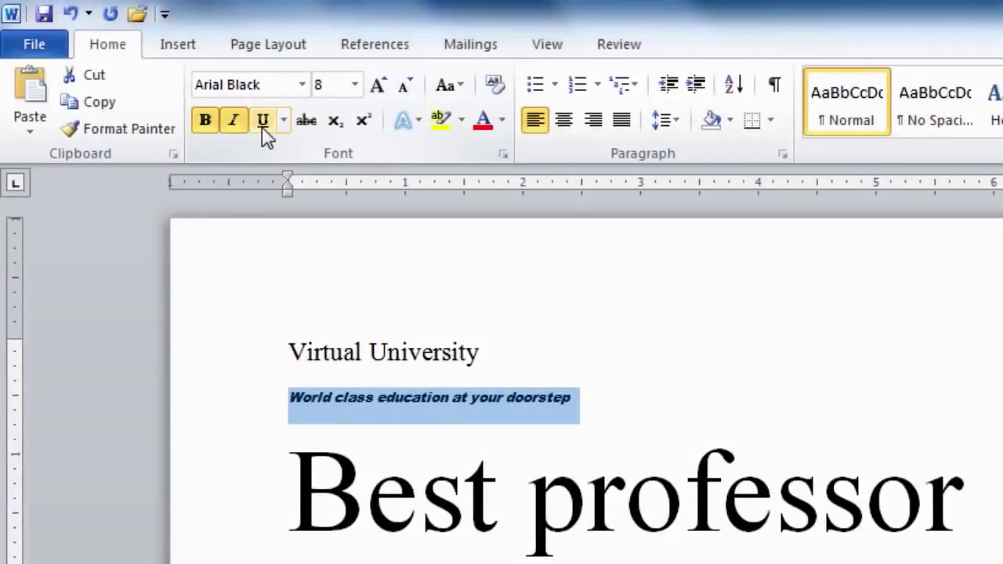
left_click(264, 130)
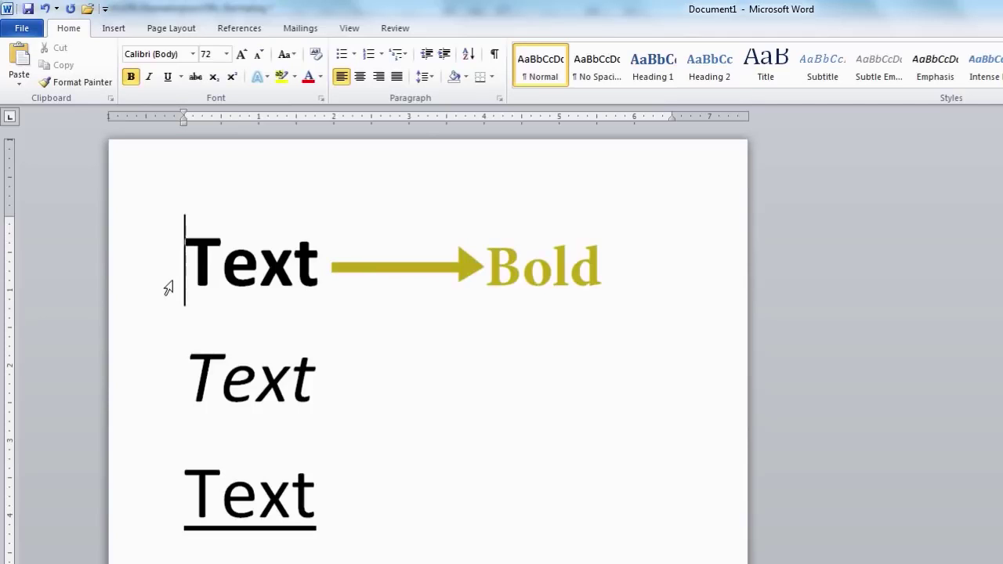
Step: Check the italic and underlined 'Text' samples, then scroll to the Bachelor's programs section
left_click(175, 381)
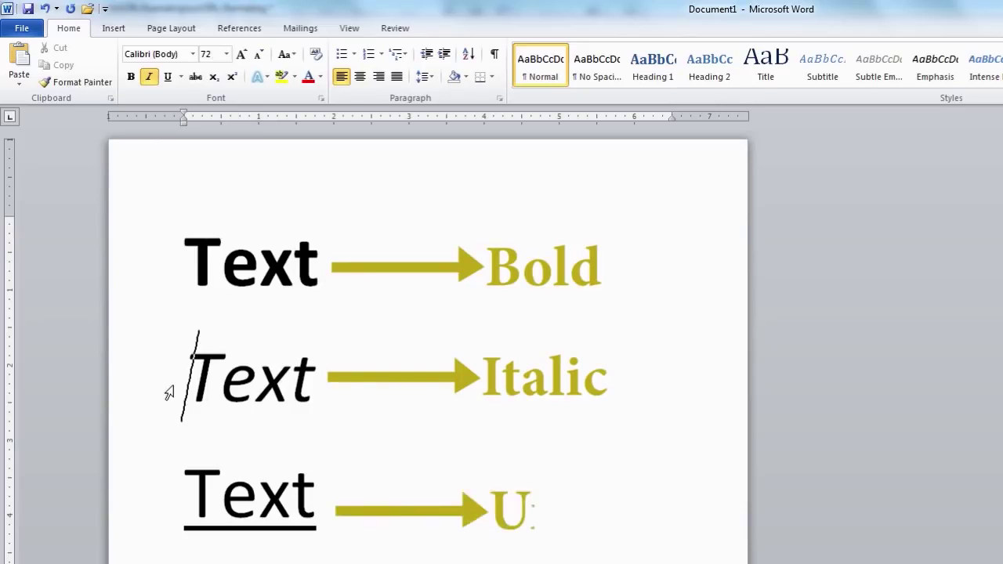
left_click(176, 503)
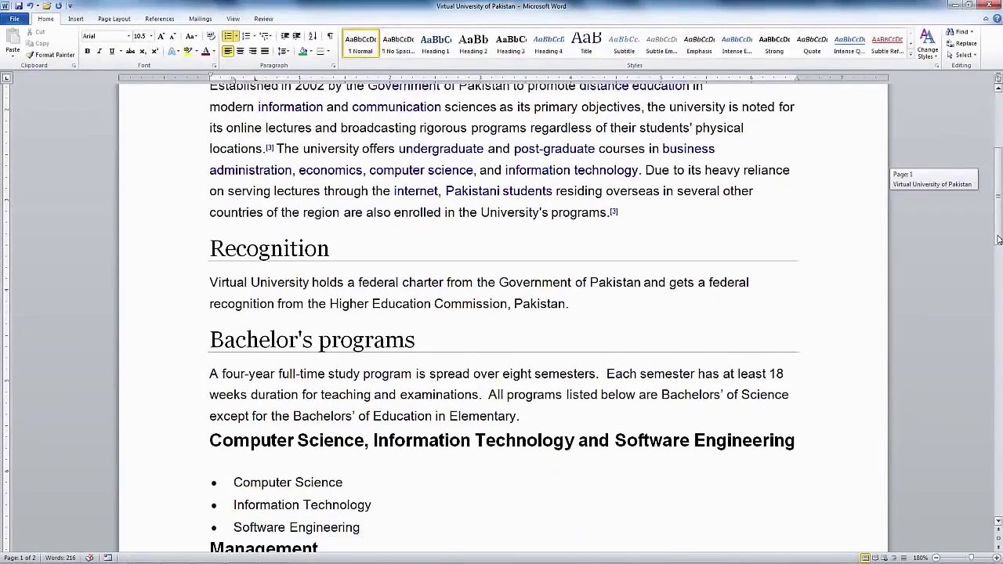
left_click_drag(999, 239, 1000, 276)
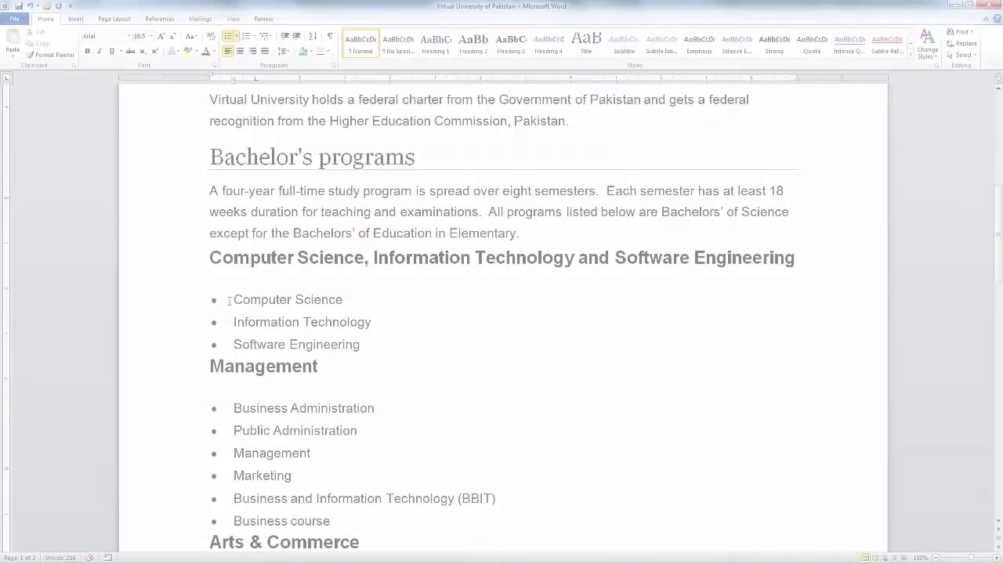
Step: Make Computer Science, Information Technology and Software Engineering bold, underlined and dark red
left_click_drag(233, 299, 365, 339)
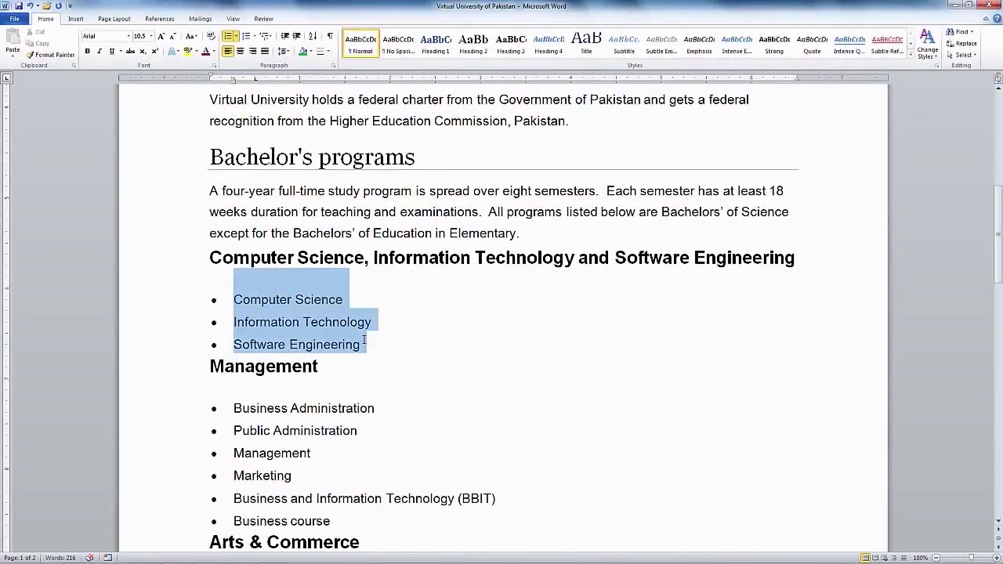
left_click(87, 51)
left_click(112, 52)
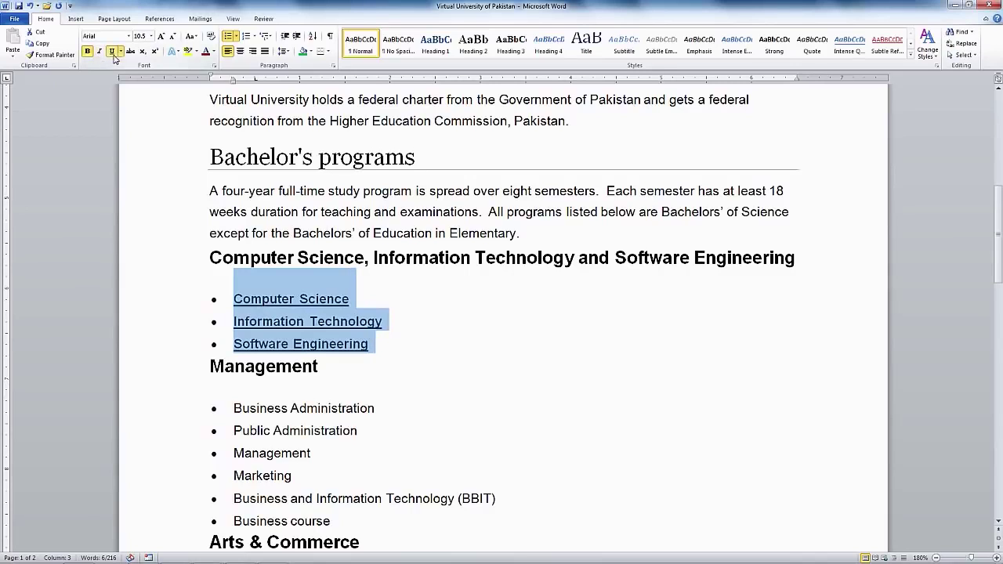
left_click(206, 51)
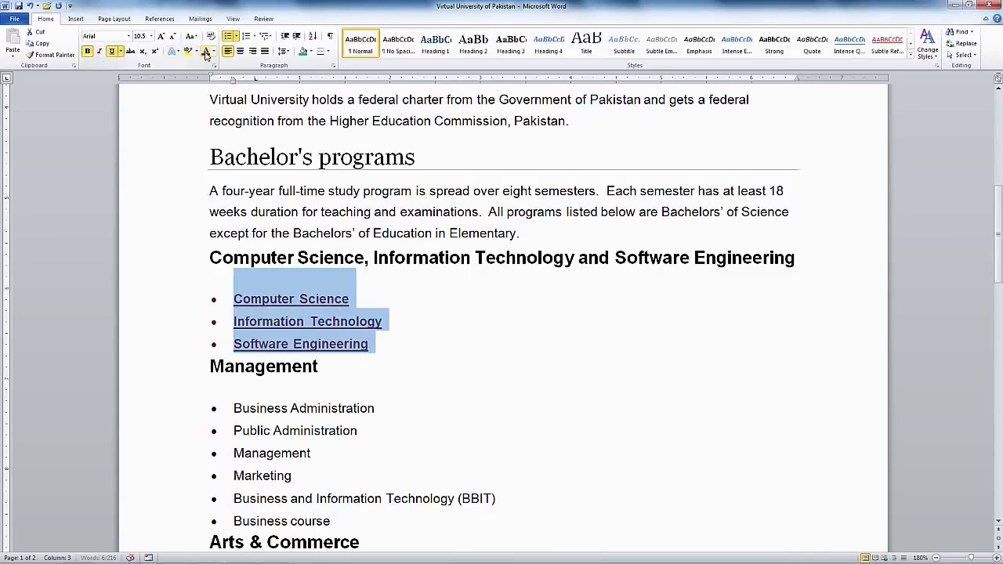
left_click(231, 348)
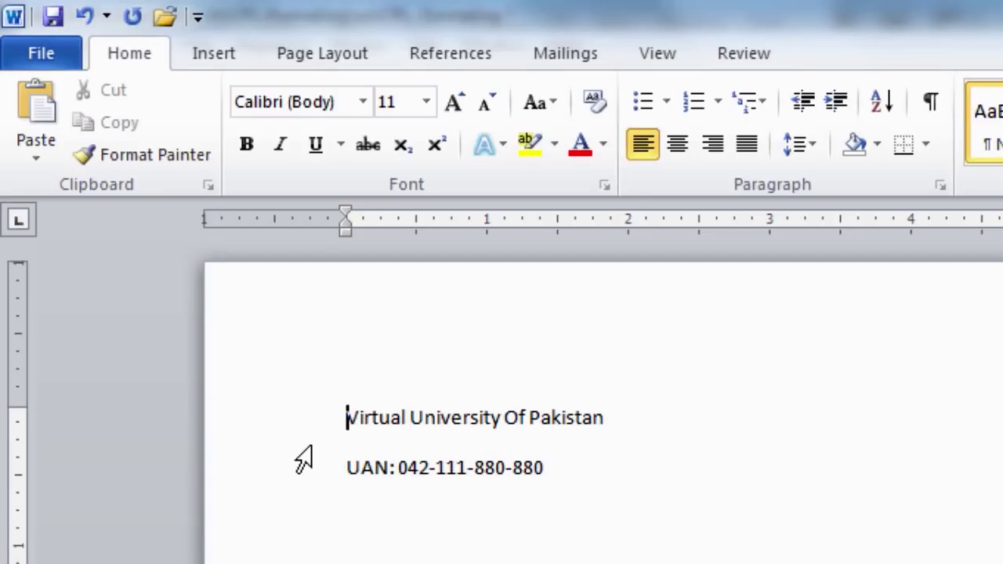
Step: Bold the university name and add a bold 'M.A Jinnah Campus, Defence Road, Off Raiwind Road, Lahore' line above UAN
mouse_move(347, 418)
left_mouse_down()
mouse_move(548, 420)
mouse_move(607, 436)
left_mouse_up()
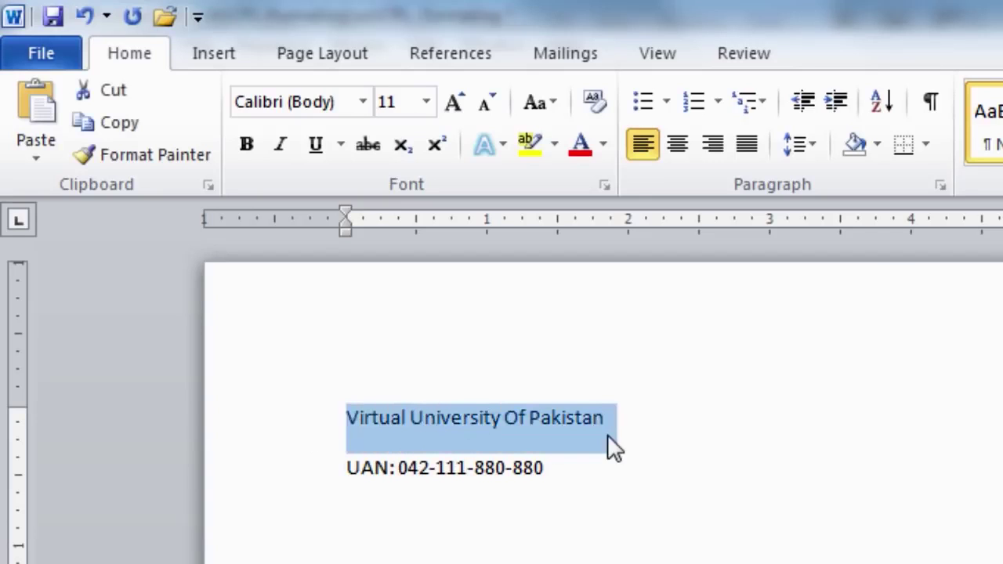
left_click(257, 151)
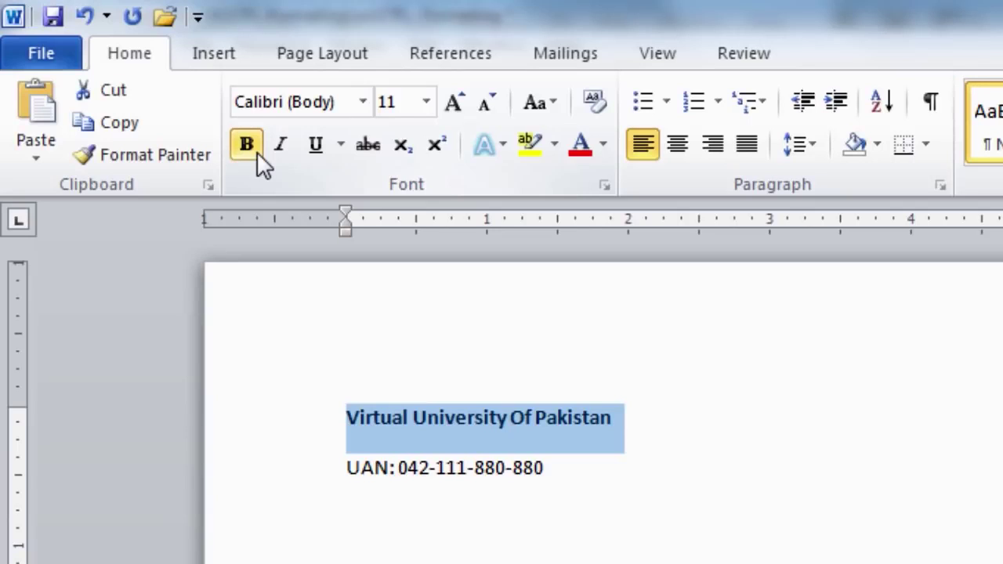
left_click(349, 468)
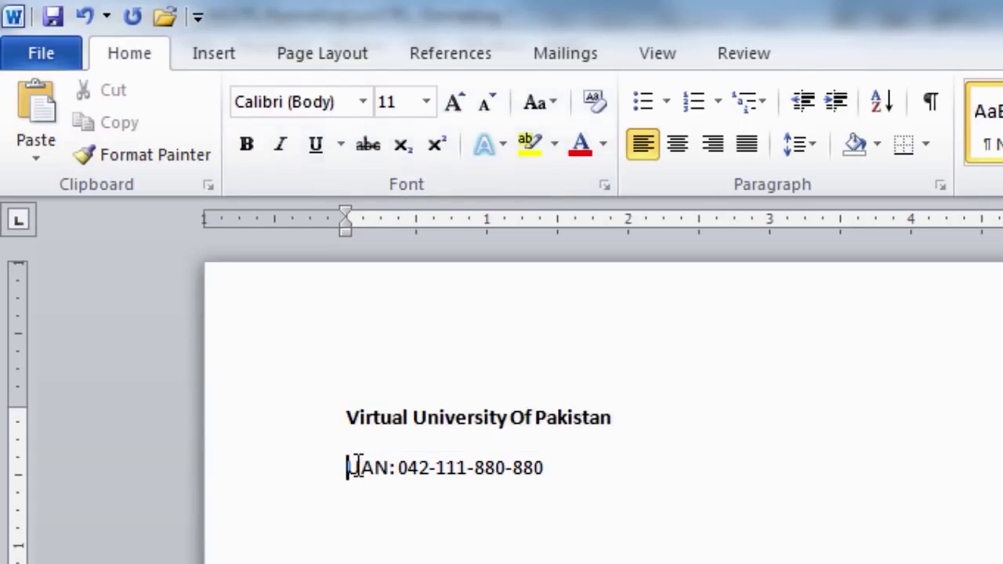
key("Return")
key("Up")
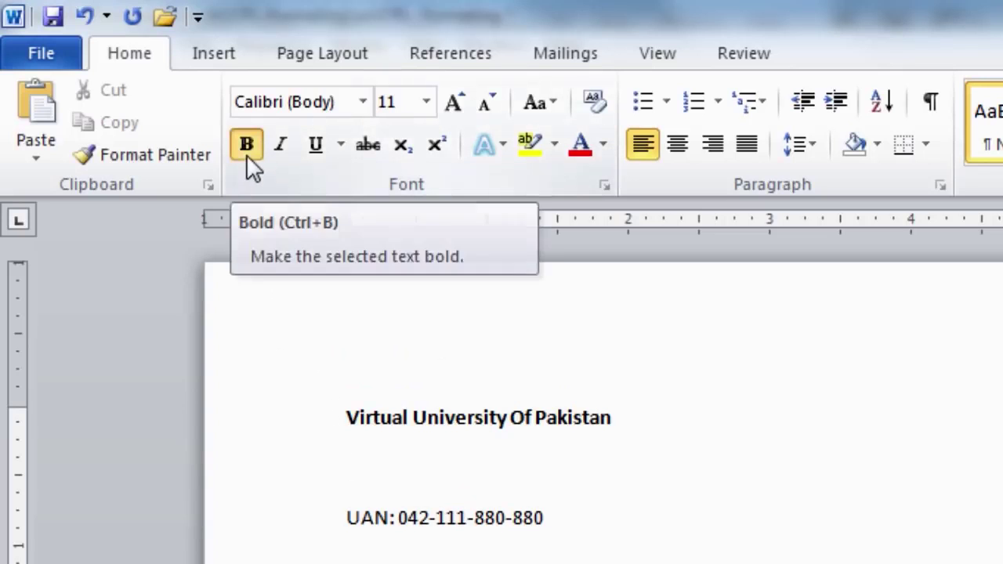
type("M.A J")
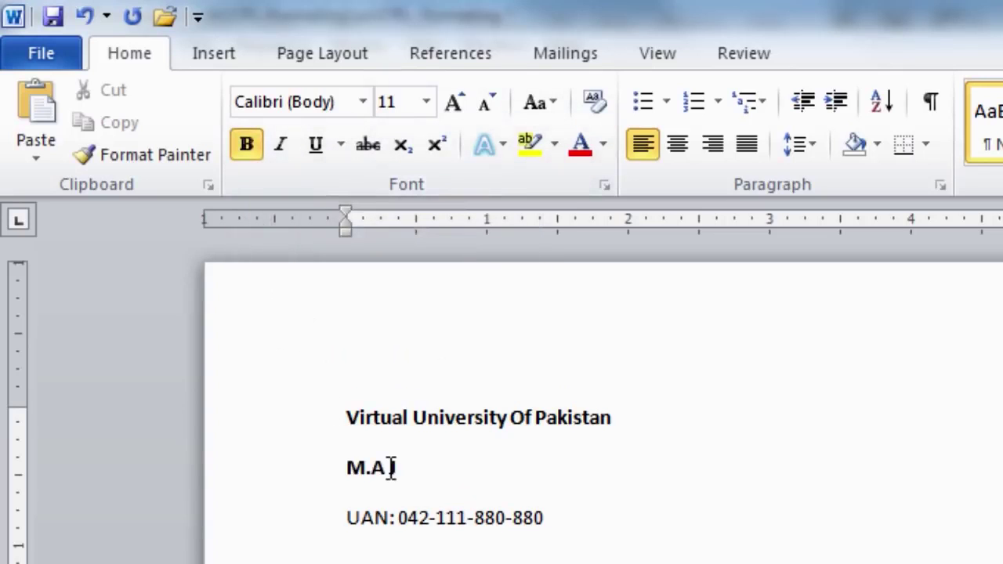
type("innah Campus, Defence Road, Off Raiwind Road, Lahore")
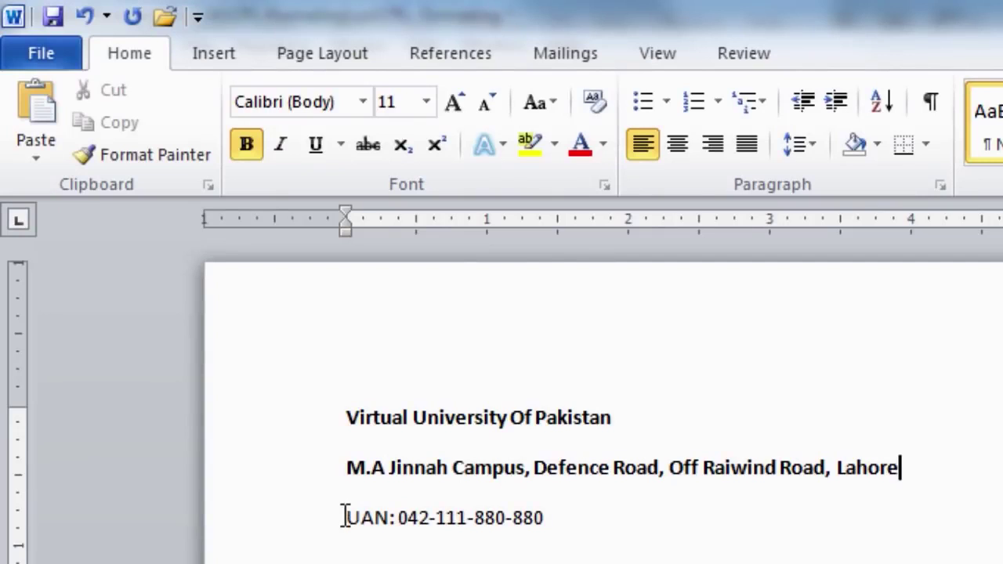
left_click(346, 517)
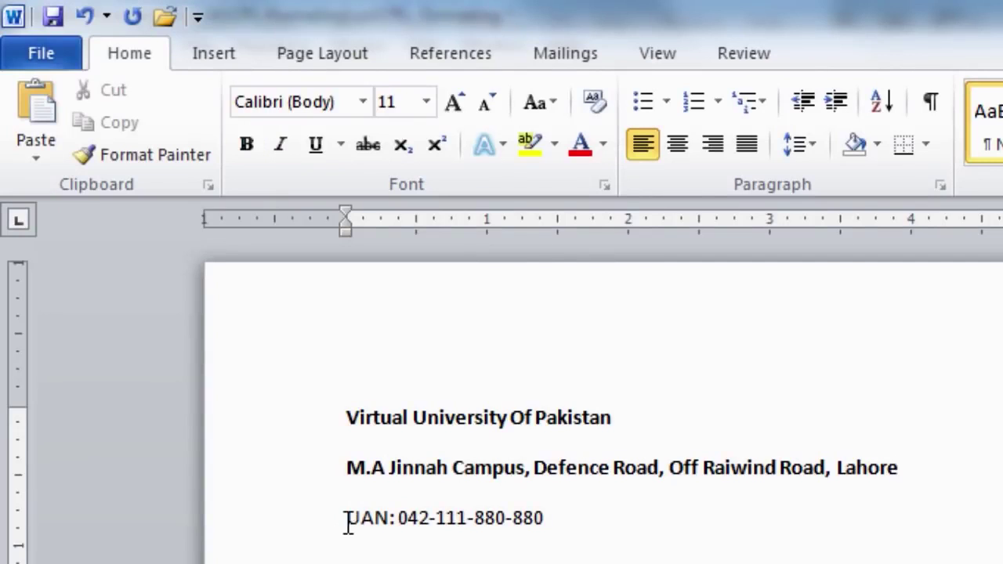
Step: Set the UAN number line to Bold font style through the Font dialog
left_click_drag(347, 520, 525, 533)
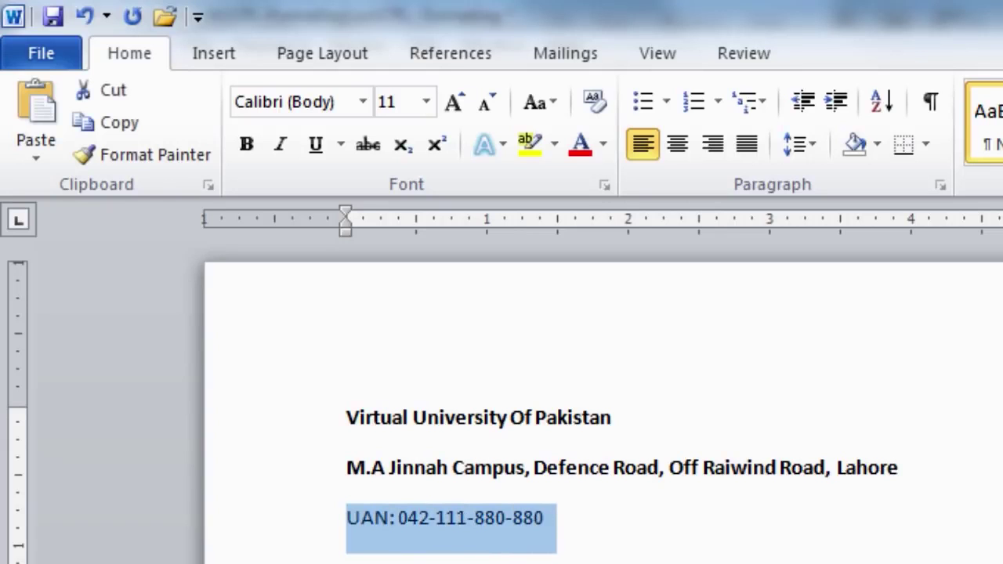
left_click(608, 184)
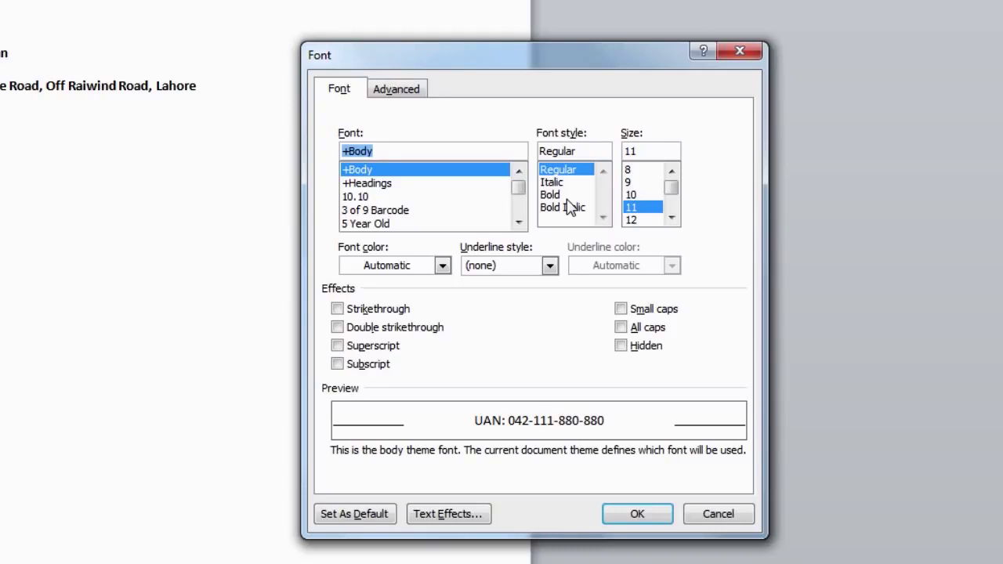
left_click(566, 195)
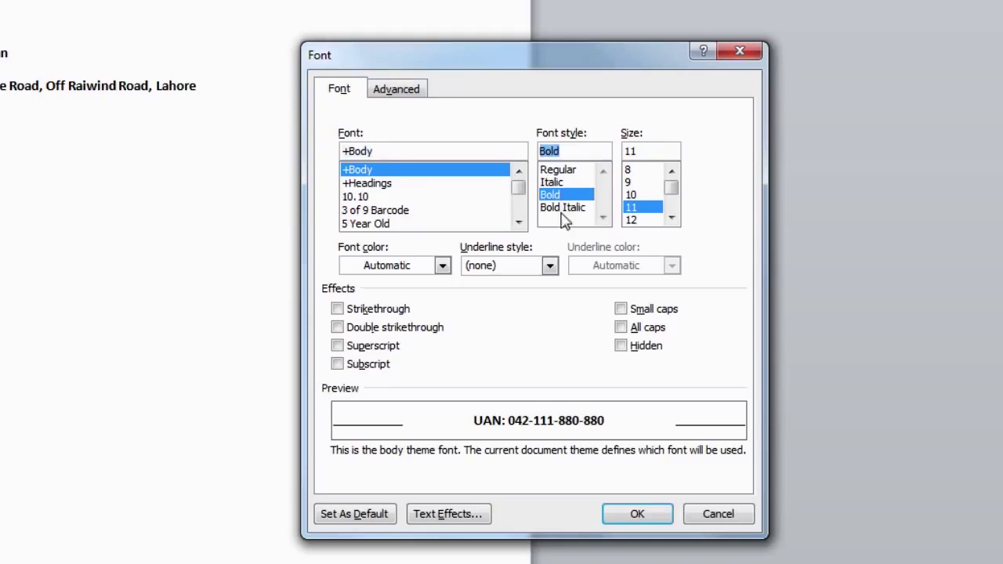
left_click(636, 515)
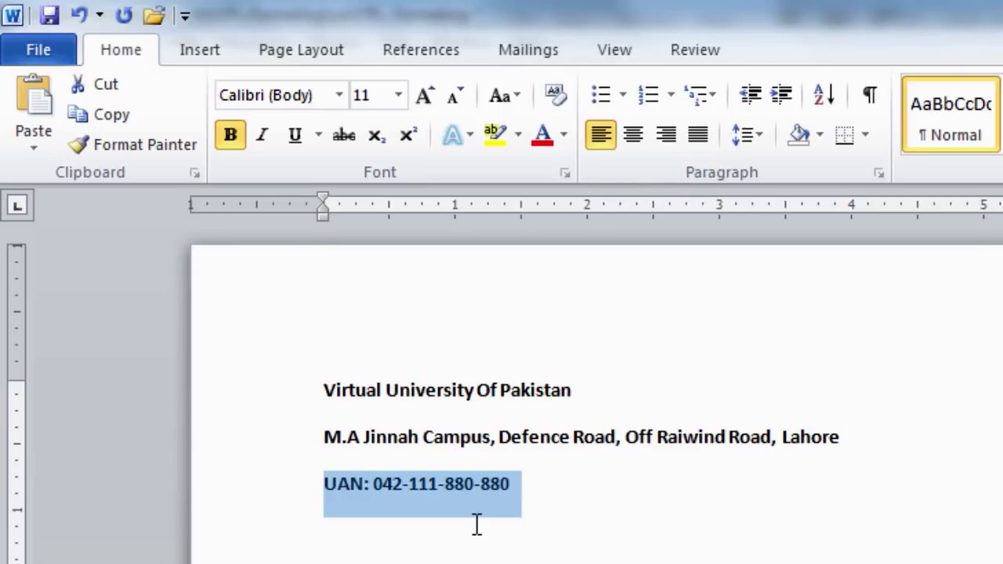
Step: Make the UAN line italic with a thick underline style
left_click(263, 136)
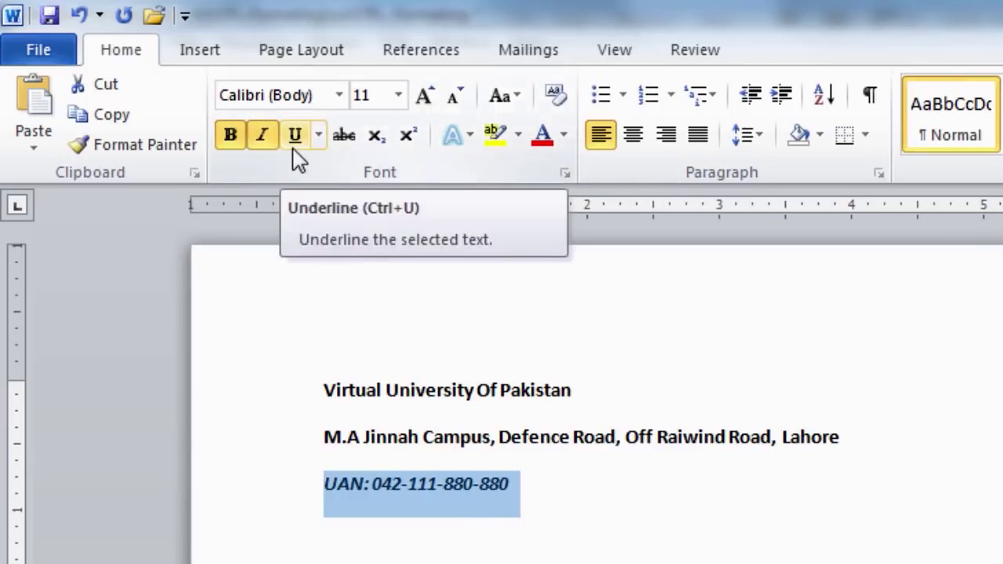
left_click(297, 136)
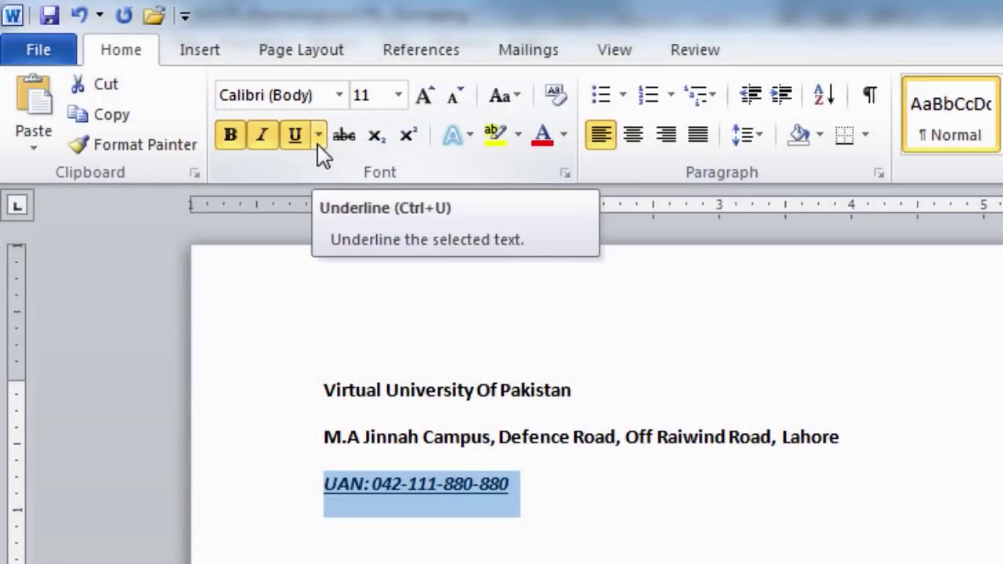
left_click(319, 136)
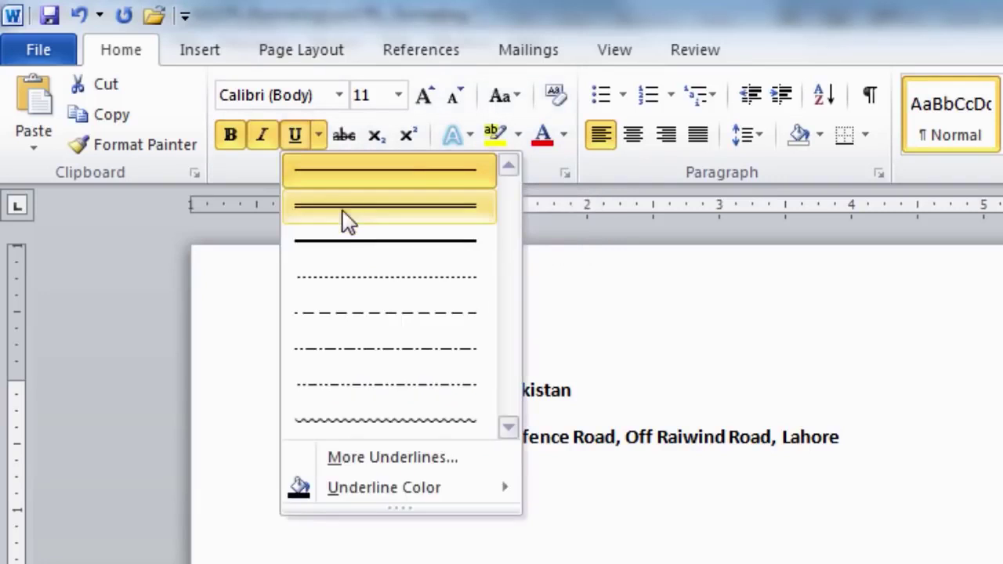
left_click(356, 245)
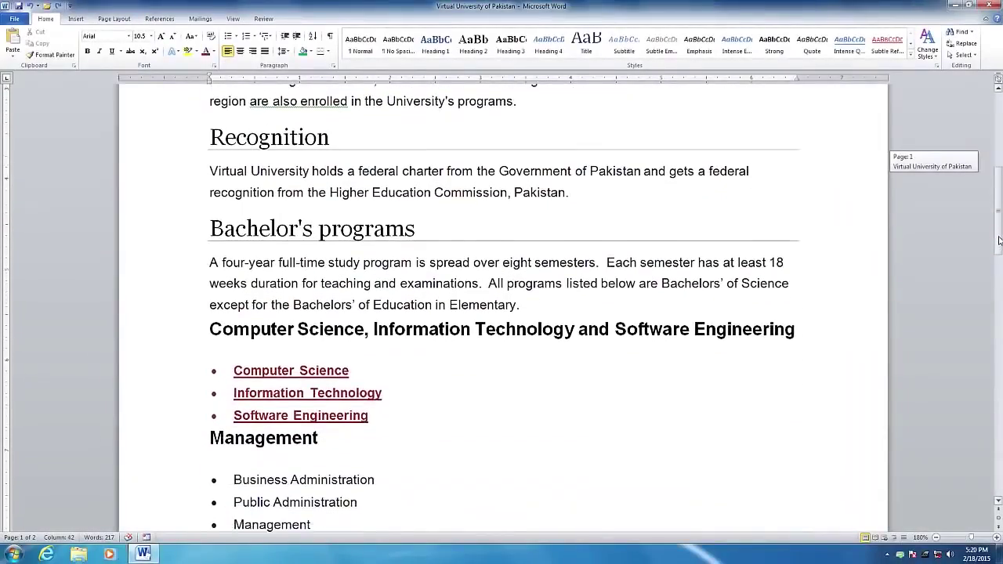
Step: Indent the first line of the 'Established in 2002' paragraph with a Tab
mouse_move(999, 241)
left_mouse_down()
mouse_move(999, 252)
mouse_move(995, 166)
left_mouse_up()
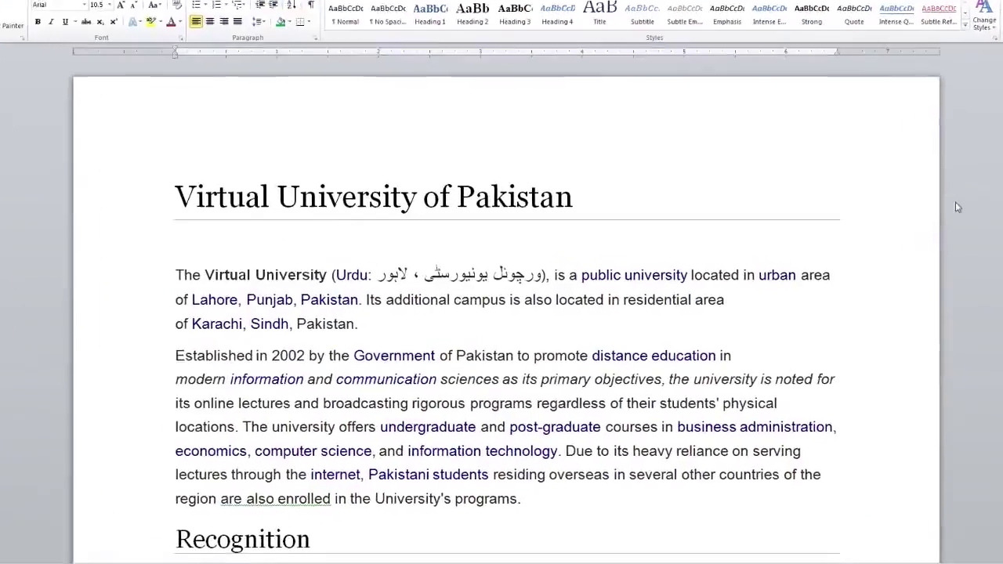
left_click(172, 356)
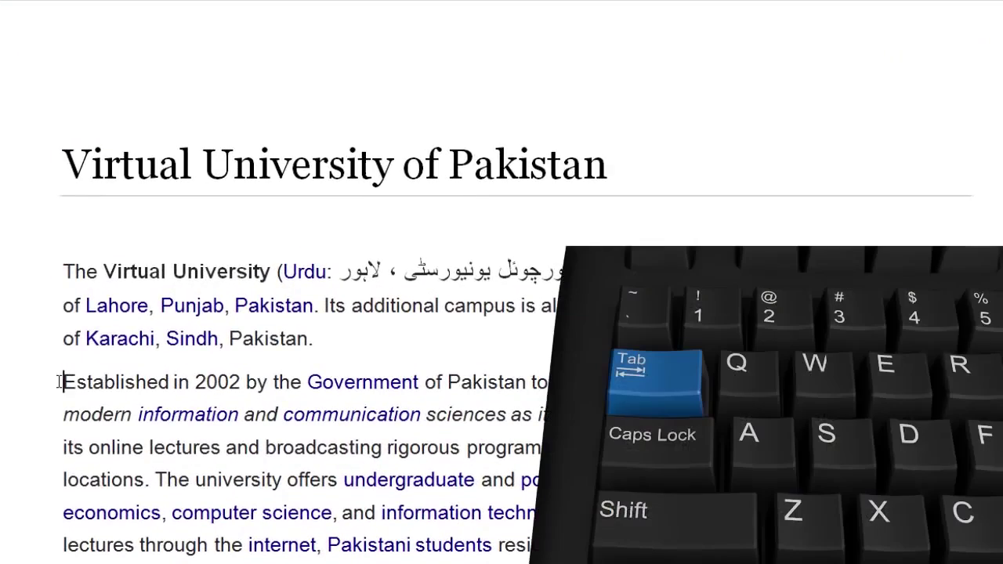
key("Tab")
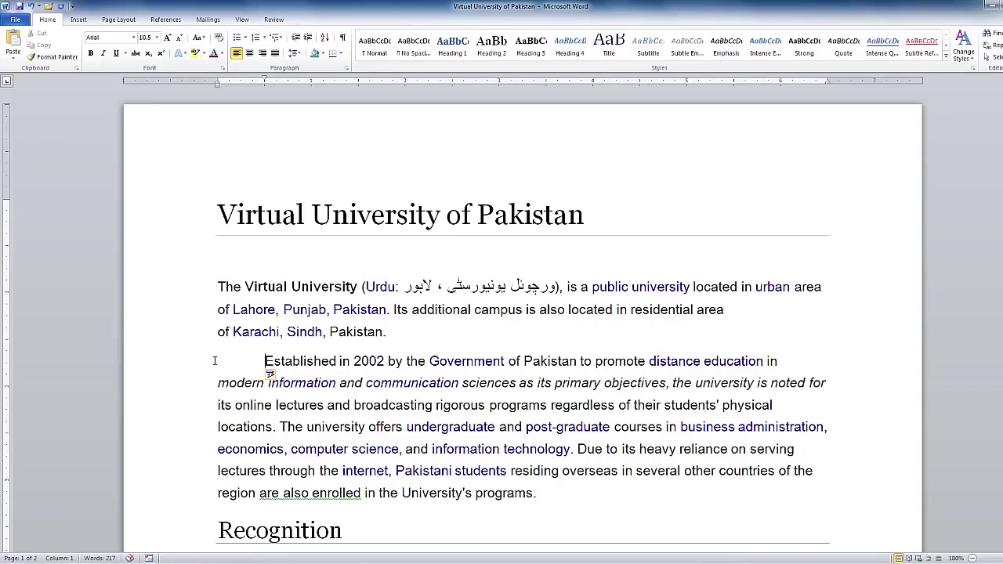
Step: Apply 2.0 line spacing to the 'Established in 2002' paragraph
mouse_move(265, 361)
left_mouse_down()
mouse_move(537, 463)
mouse_move(543, 492)
left_mouse_up()
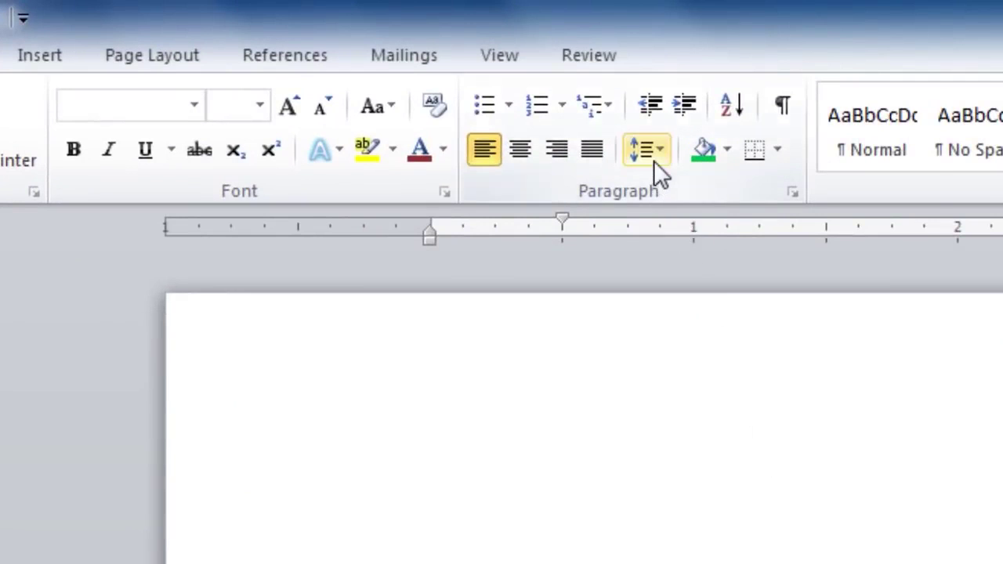
left_click(650, 156)
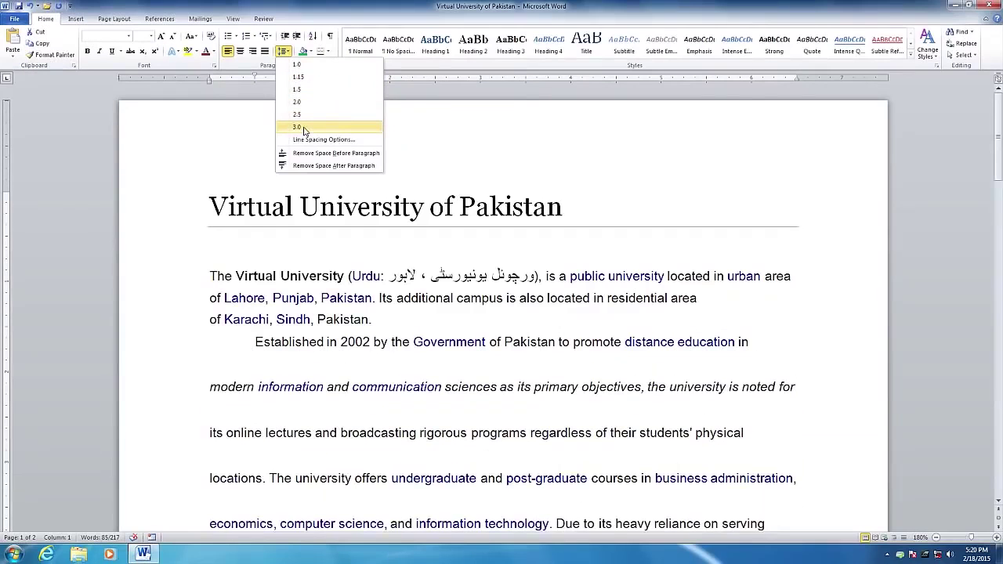
left_click(305, 110)
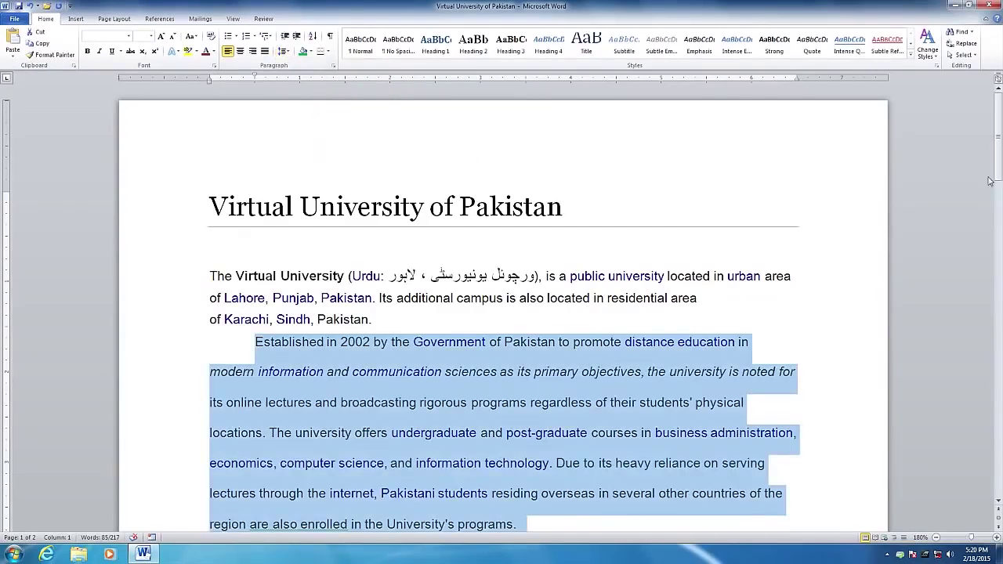
left_click_drag(991, 181, 997, 196)
left_click(256, 203)
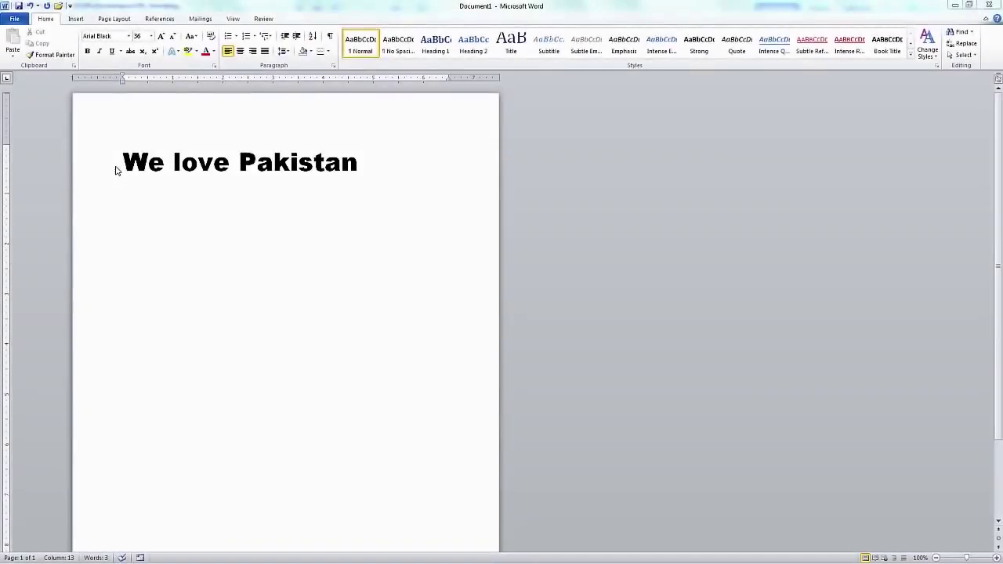
Step: Cut the whole 'We love Pakistan' line out of Document1
left_click_drag(219, 292, 615, 308)
key("ctrl+c")
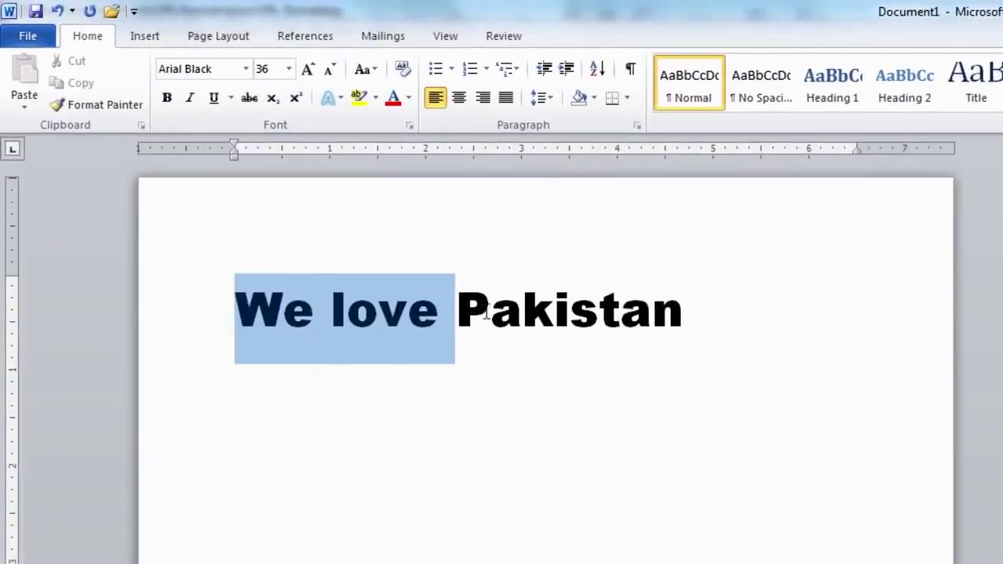
right_click(642, 319)
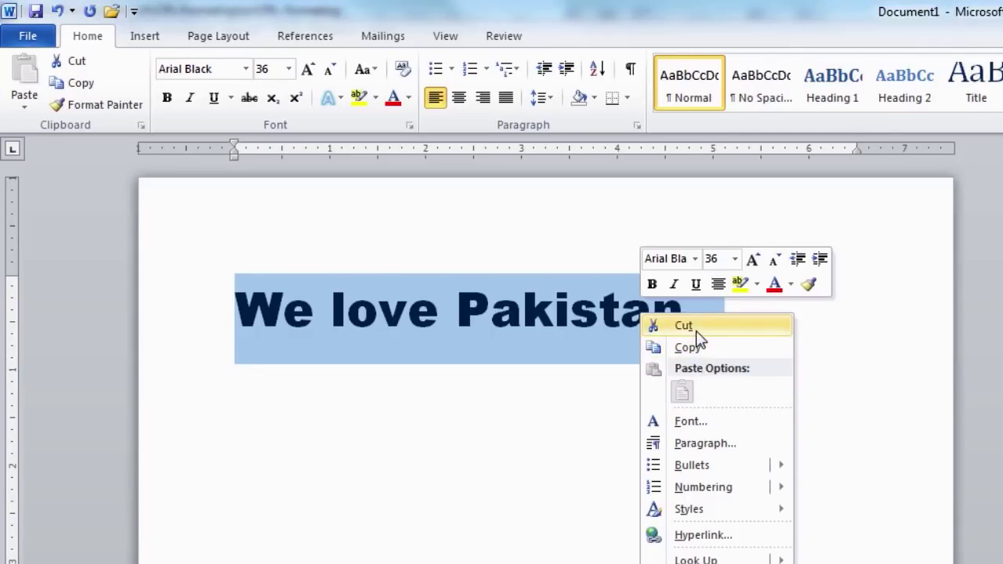
left_click(696, 329)
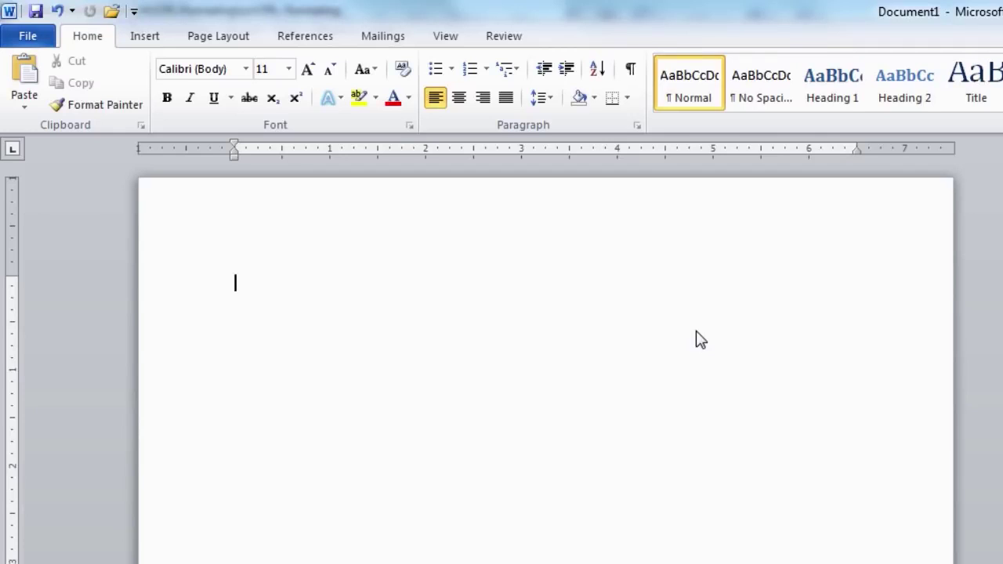
Step: Paste 'We love Pakistan' three times, the third keeping source formatting, and delete 'We' from line three
key("Return")
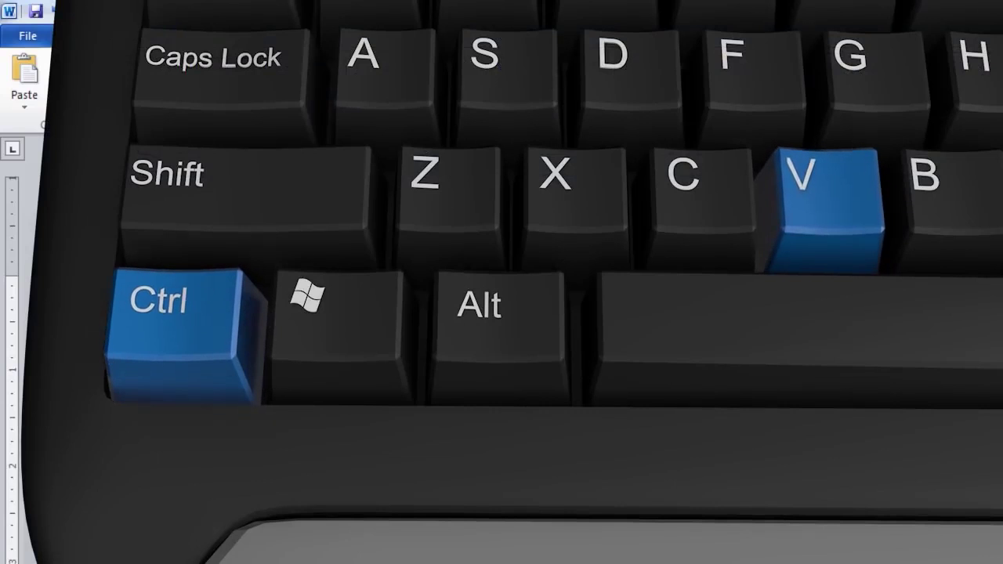
key("ctrl+v")
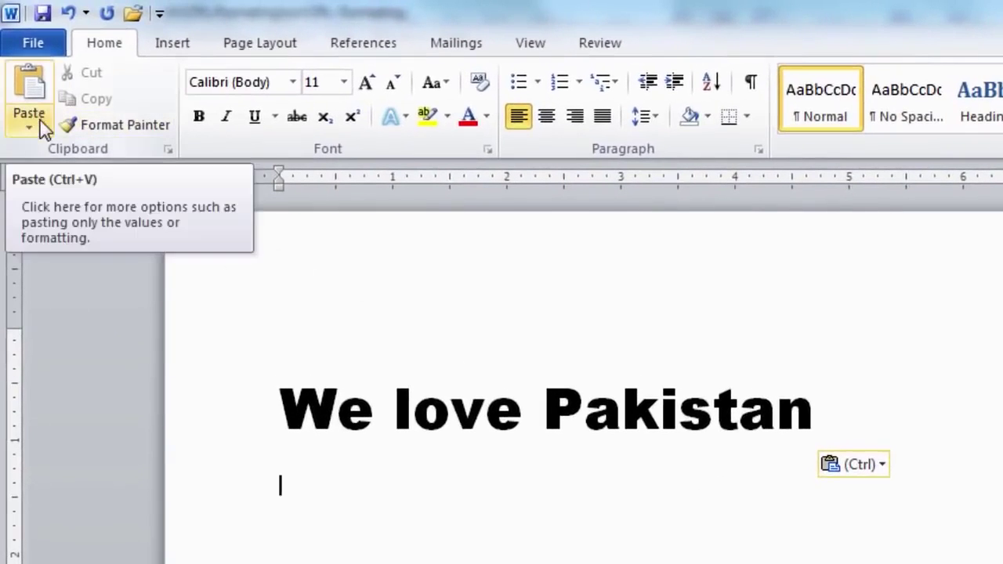
key("ctrl+v")
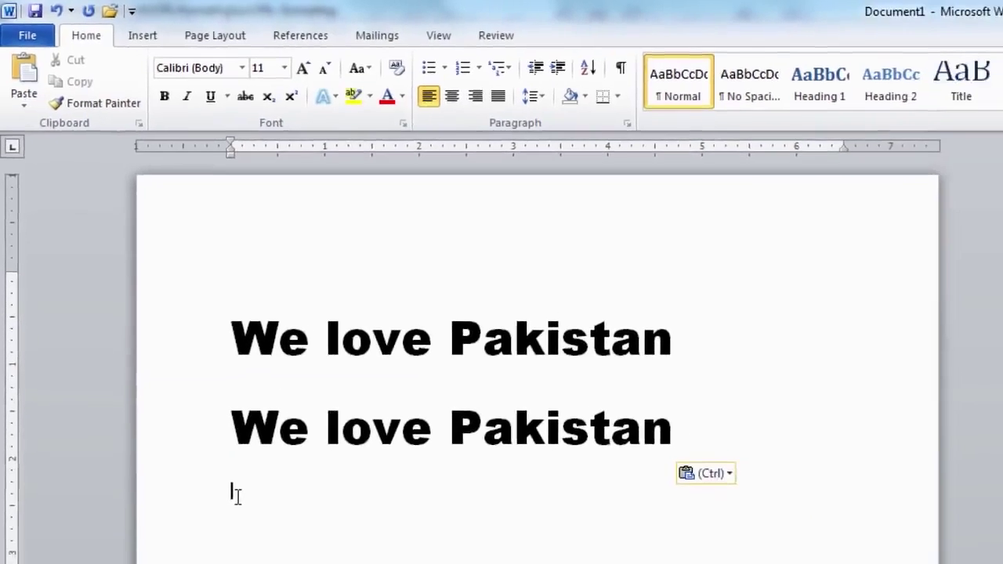
right_click(163, 341)
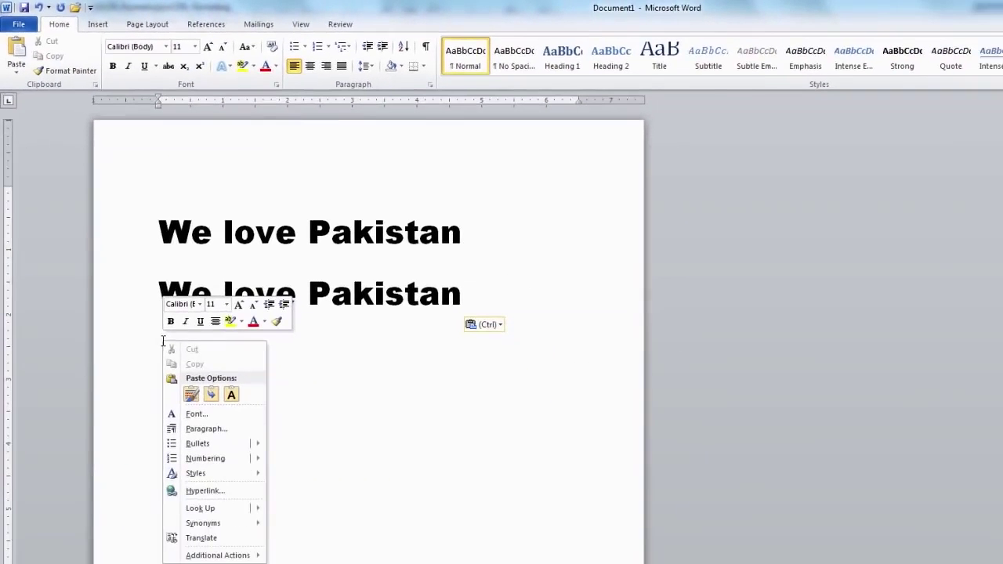
left_click(191, 396)
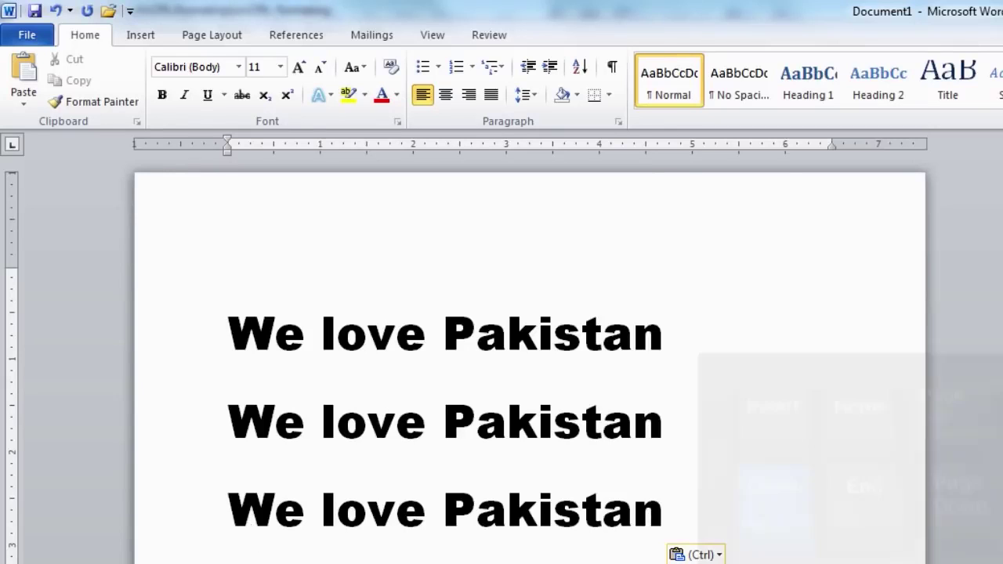
key("Up")
key("Delete")
key("Delete")
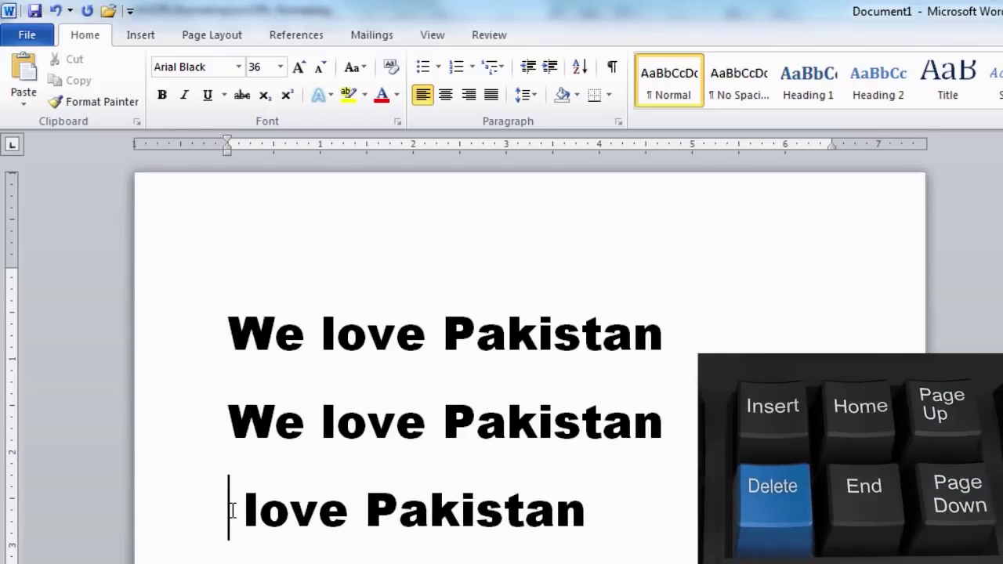
Step: Edit the lines down to 'We love Pakistan' and 'Love Pakistan', then select the first line
left_click(349, 513)
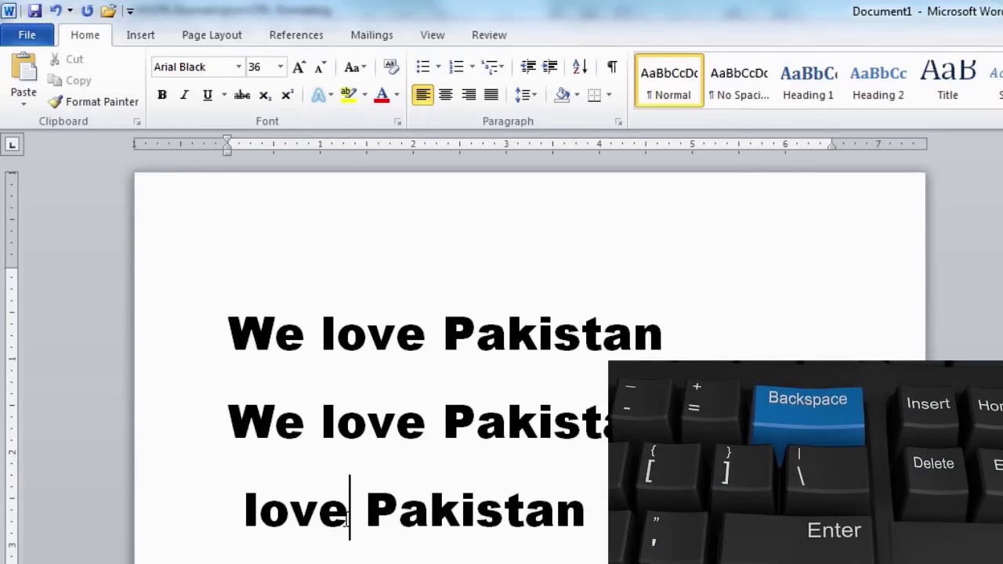
key("BackSpace")
key("BackSpace")
key("BackSpace")
key("BackSpace")
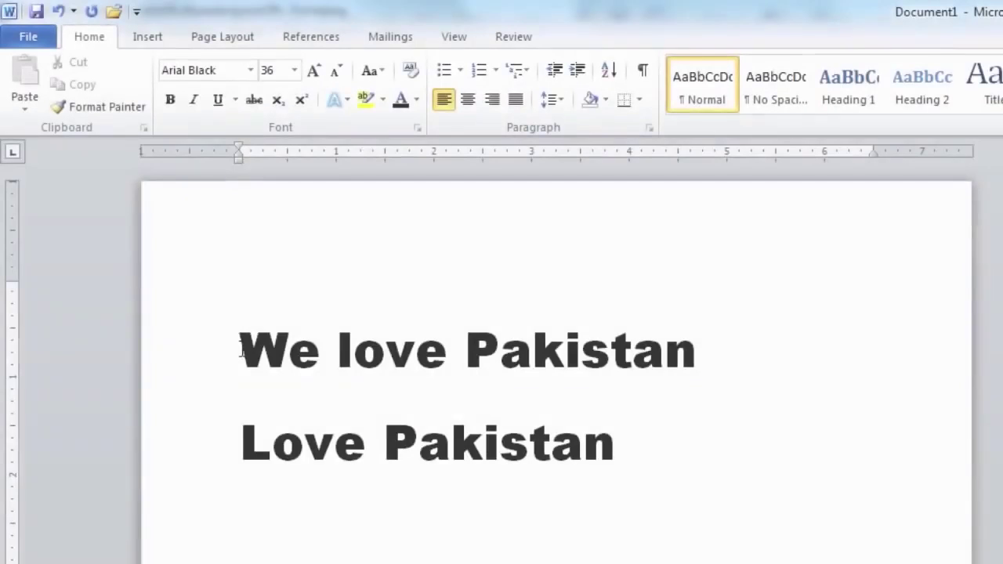
left_click_drag(239, 349, 510, 343)
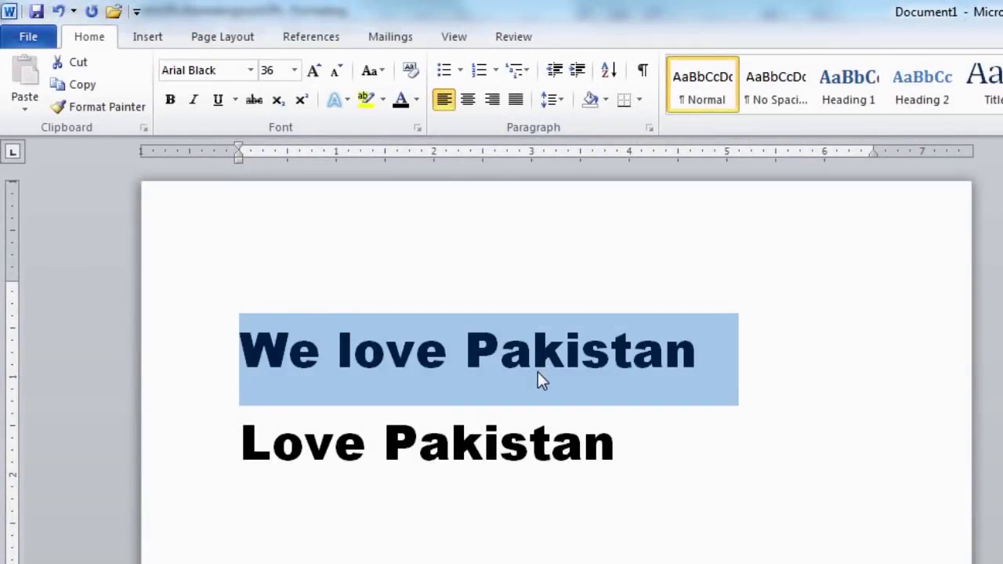
Step: Colour the 'We love Pakistan' line dark green from Theme Colors, leaving 'Love Pakistan' black
left_click(416, 100)
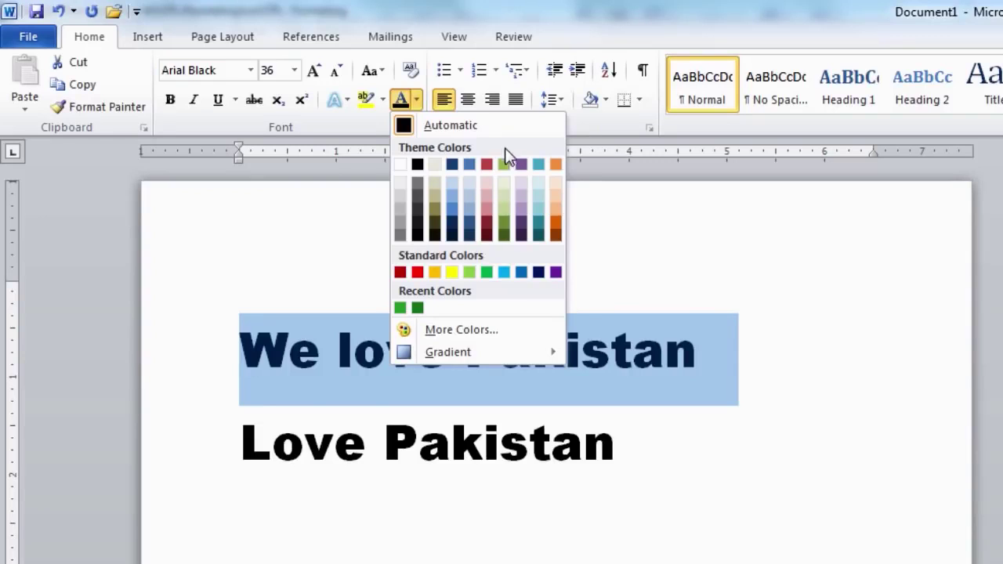
left_click(504, 225)
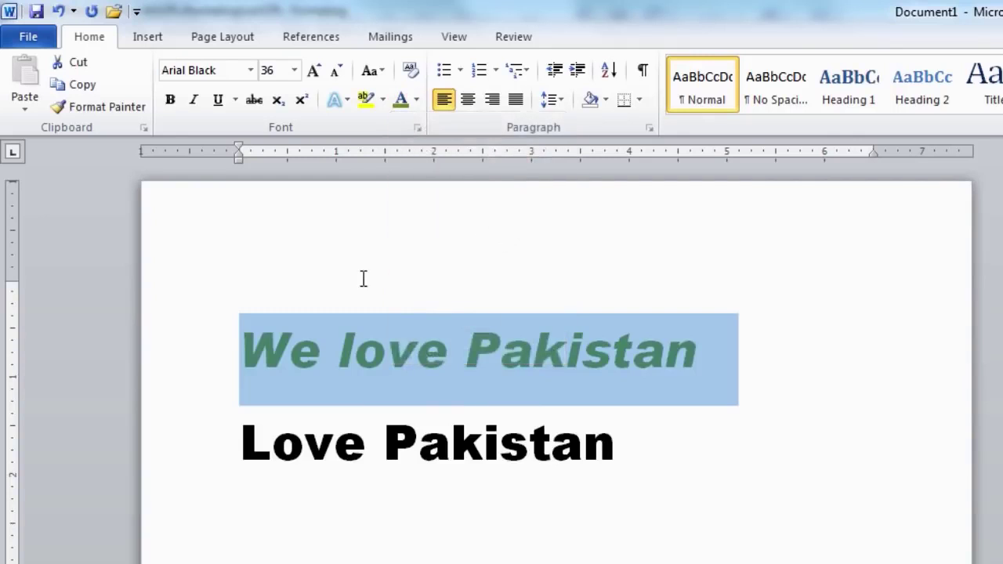
left_click(233, 350)
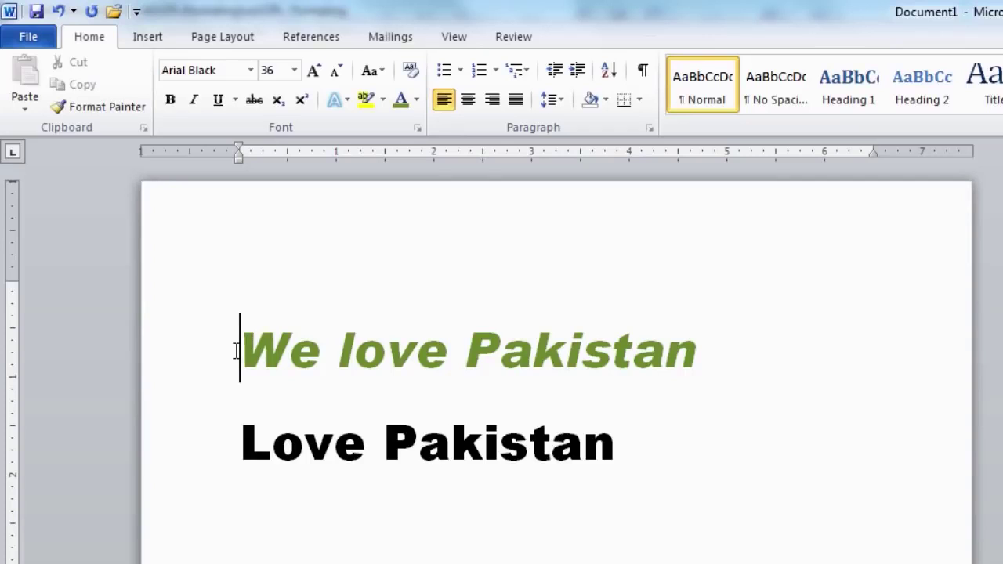
left_click(418, 103)
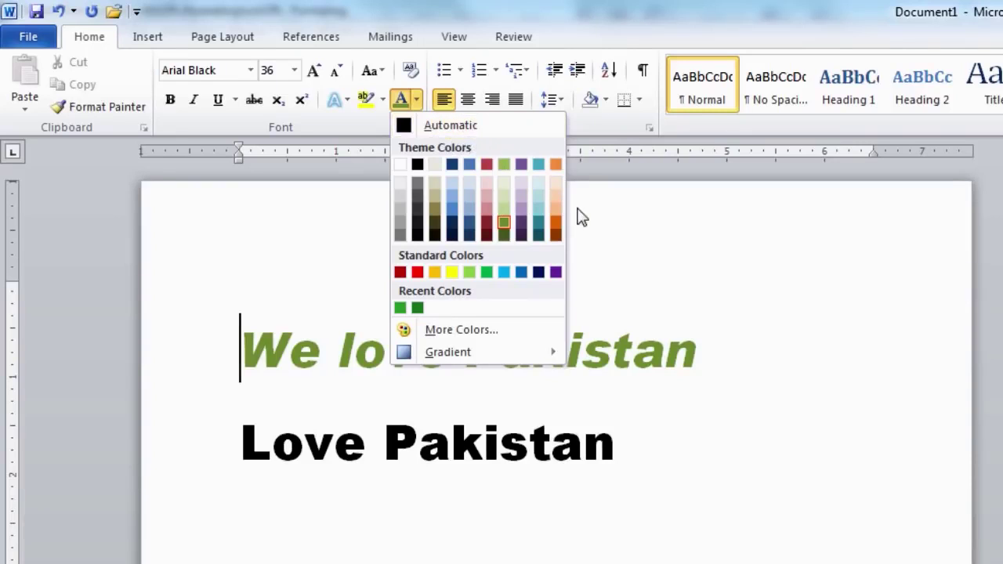
left_click(608, 244)
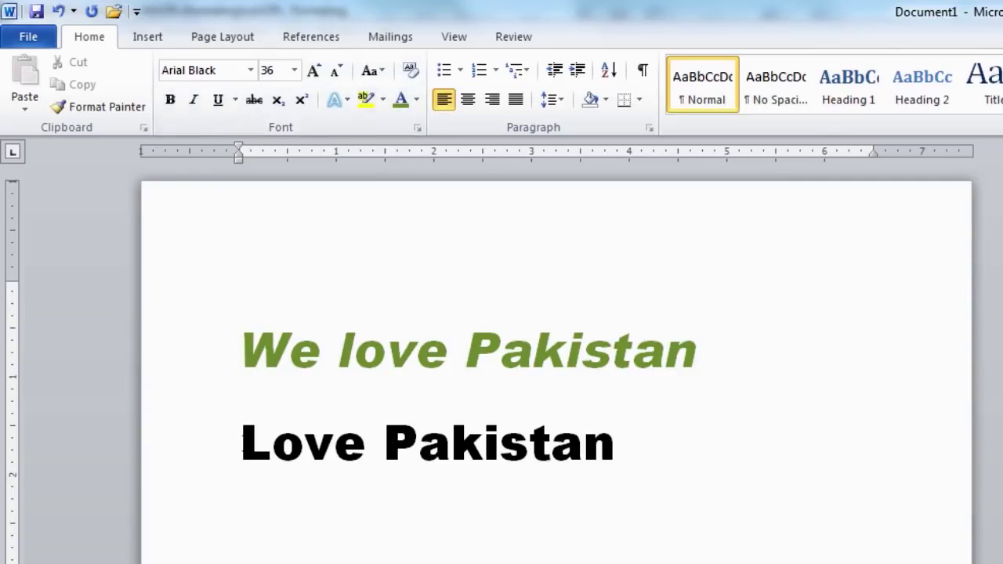
Step: Give the 'Love Pakistan' line the same green font colour
left_click_drag(242, 443, 627, 450)
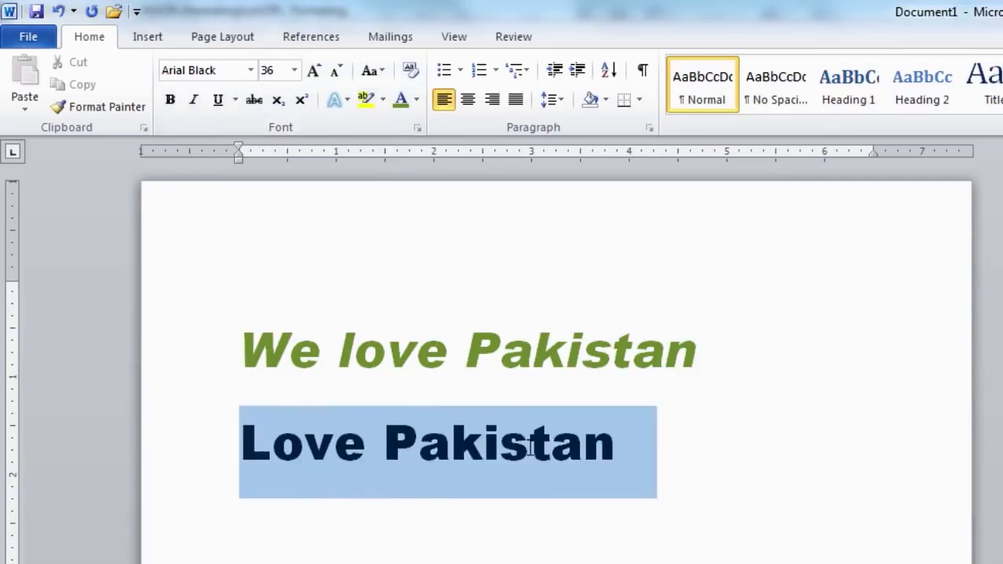
left_click(400, 111)
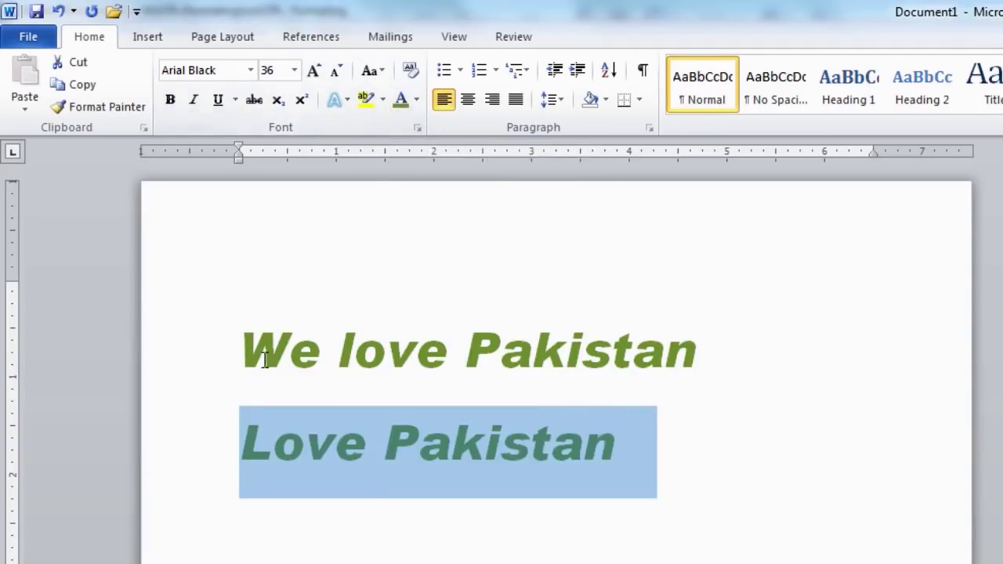
left_click(239, 352)
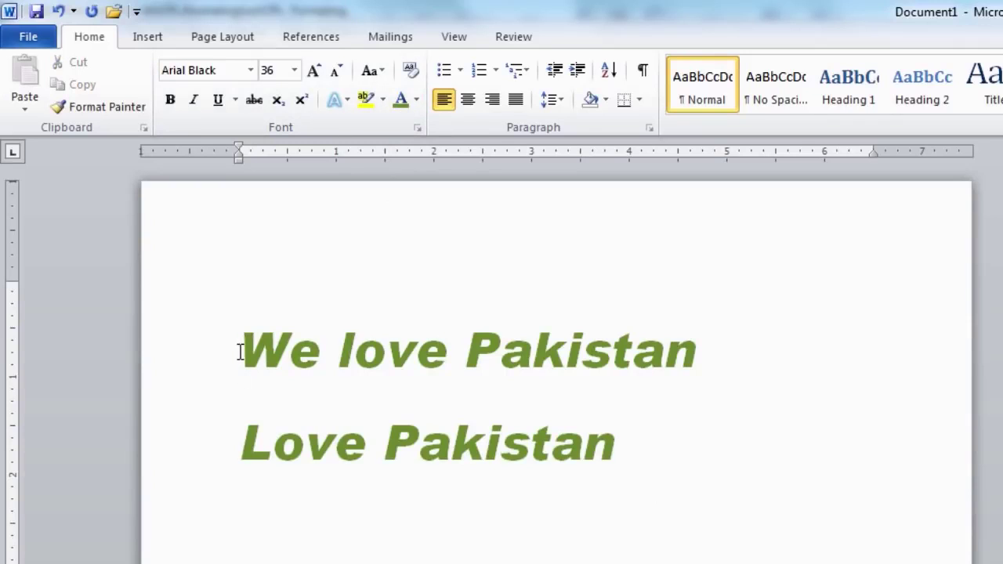
Step: Recolour 'We love Pakistan' with a custom green (RGB 50, 160, 44) from More Colors
left_click_drag(240, 353, 505, 355)
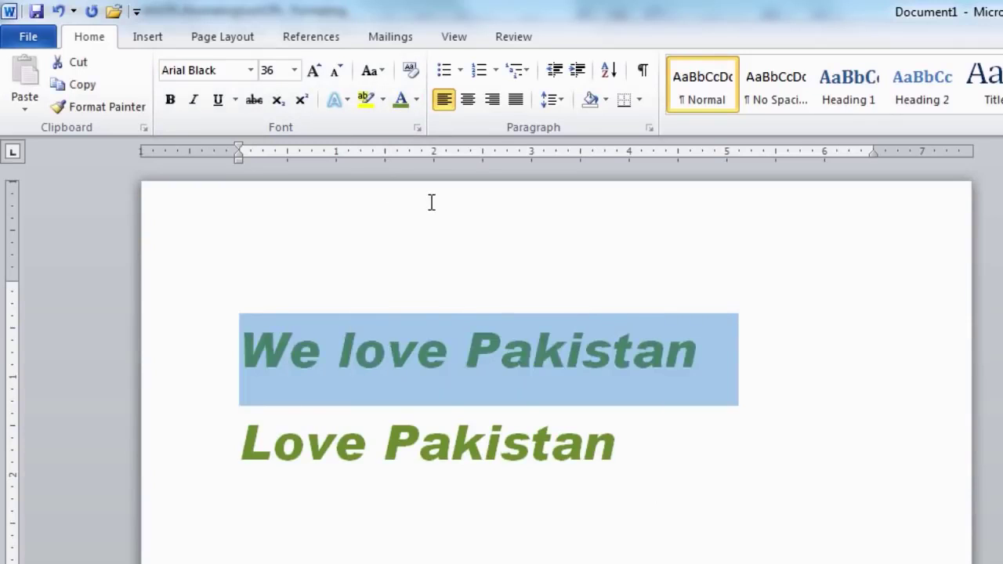
left_click(415, 101)
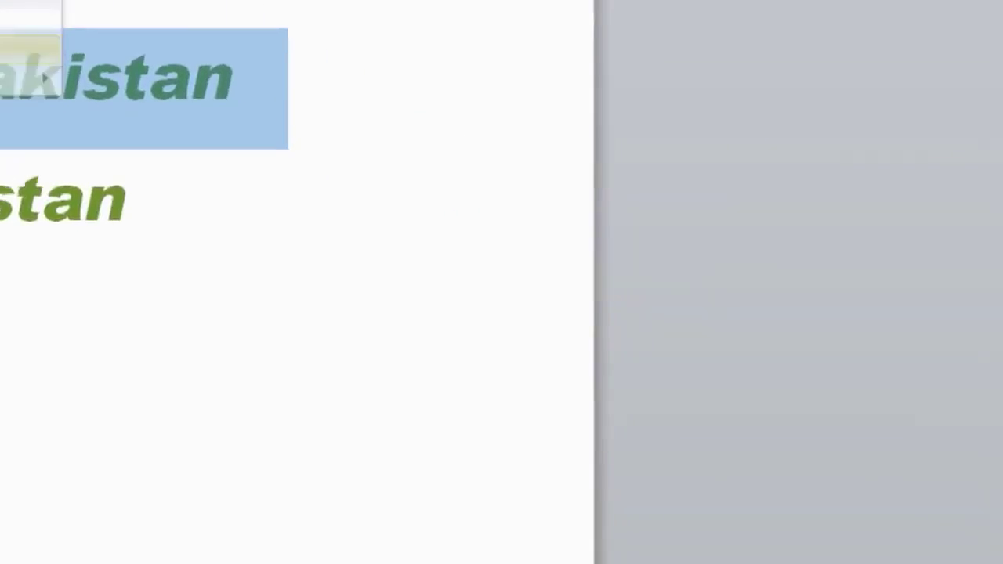
left_click(475, 333)
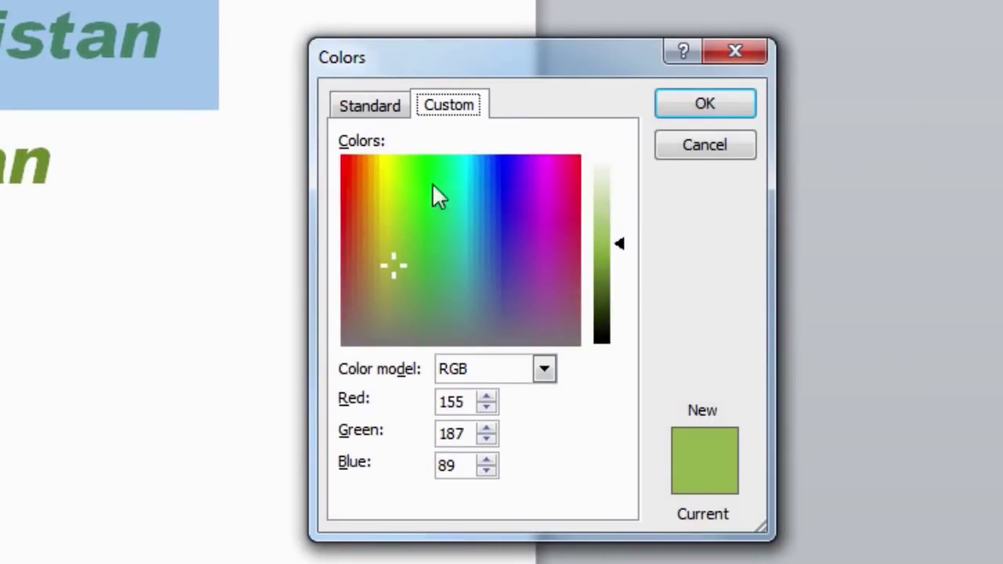
mouse_move(408, 265)
left_mouse_down()
mouse_move(429, 274)
mouse_move(417, 236)
left_mouse_up()
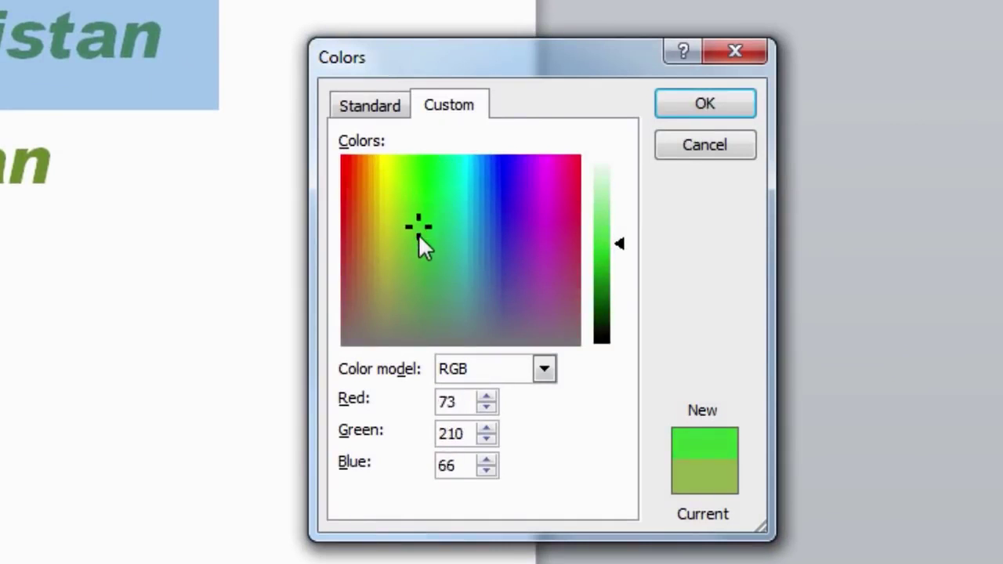
left_click_drag(619, 244, 619, 276)
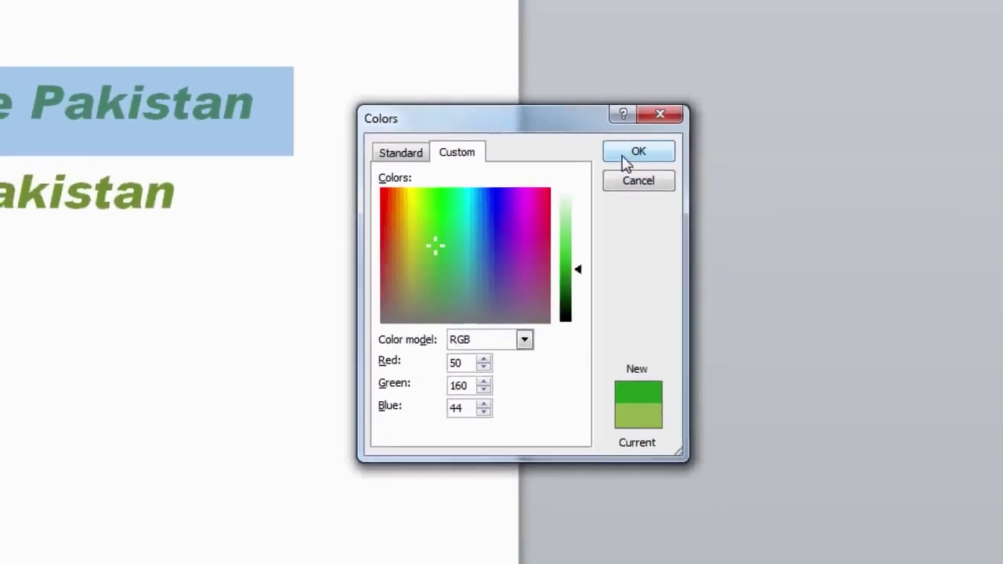
left_click(637, 153)
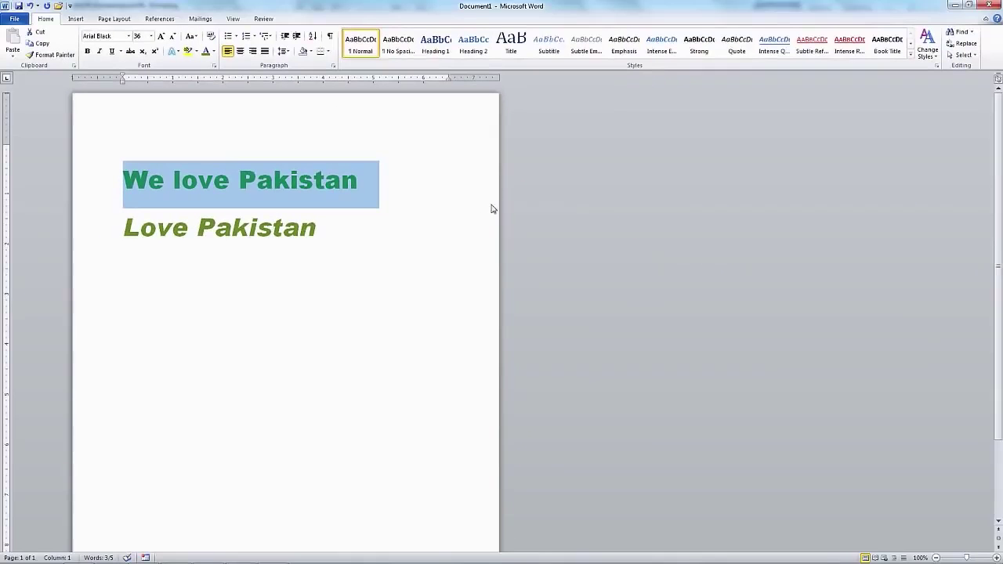
left_click(123, 181)
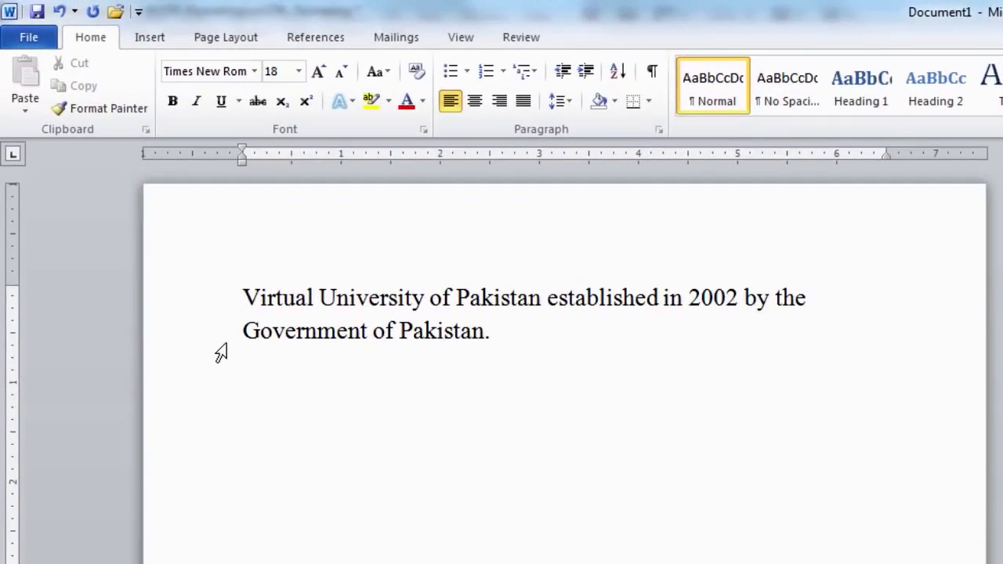
Step: Select the whole sentence 'Virtual University of Pakistan established in 2002 by the Government of Pakistan.'
mouse_move(244, 298)
left_mouse_down()
mouse_move(430, 324)
mouse_move(490, 345)
left_mouse_up()
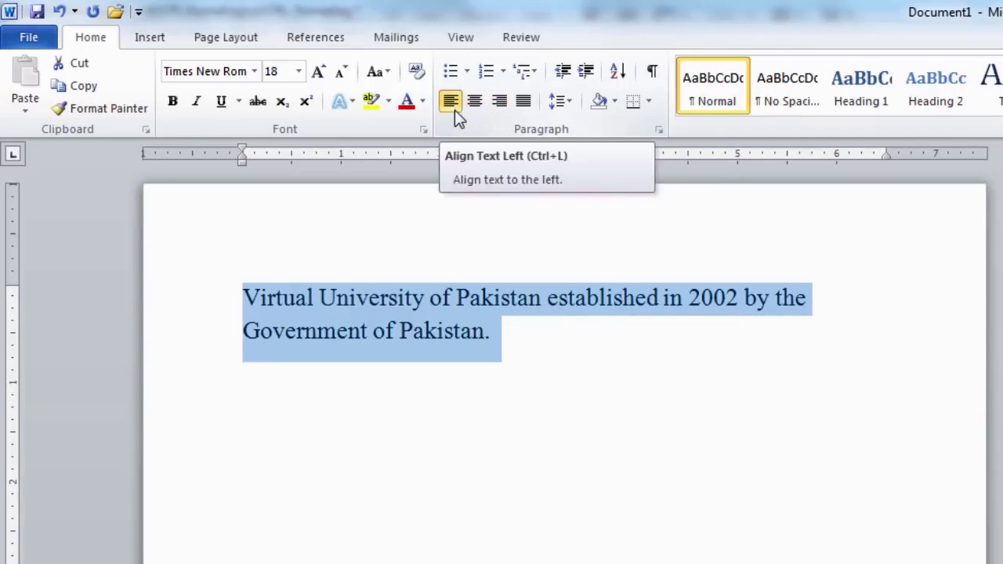
Step: Try right, centre, left and justified alignment on the Virtual University paragraph, then deselect it
left_click(499, 102)
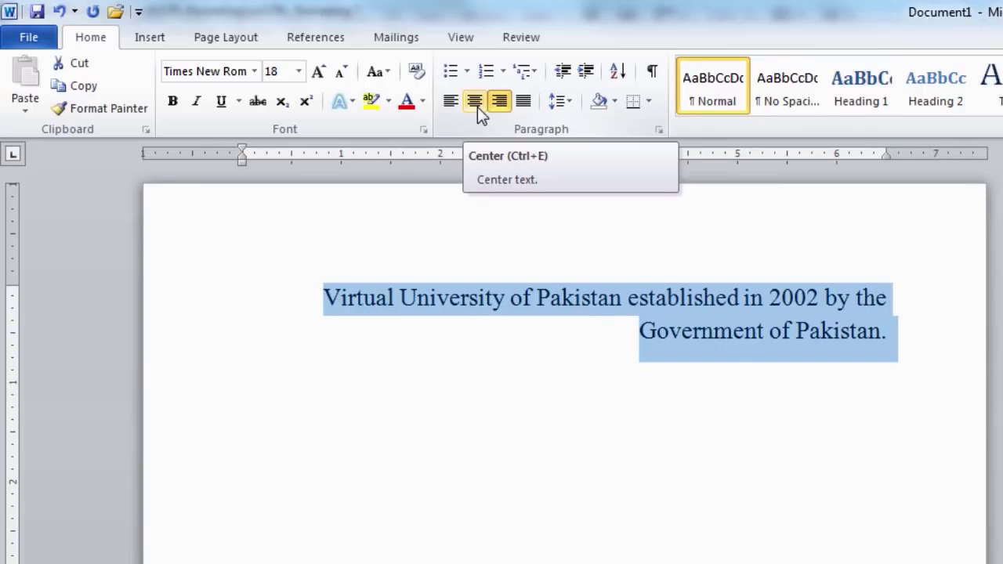
left_click(477, 107)
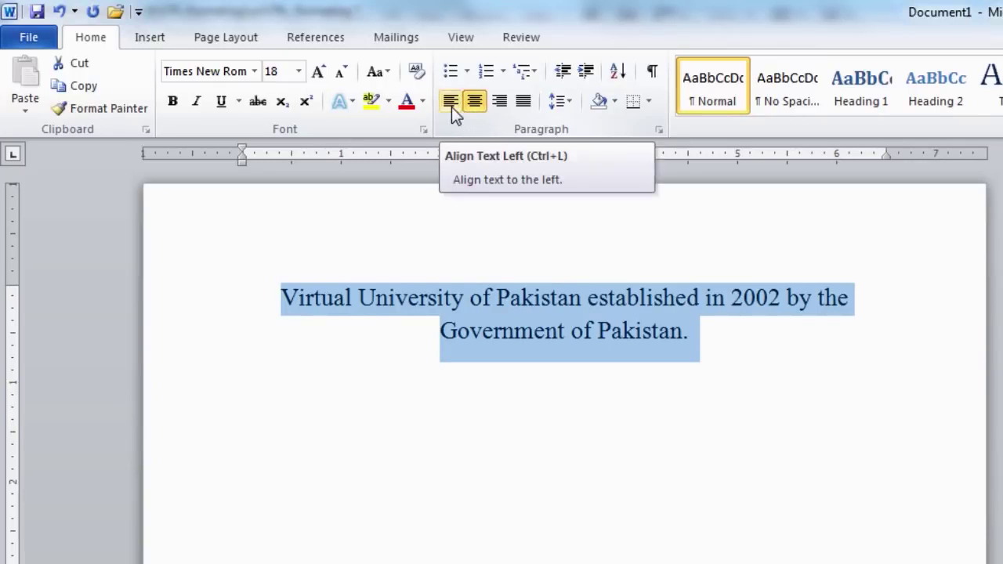
left_click(451, 106)
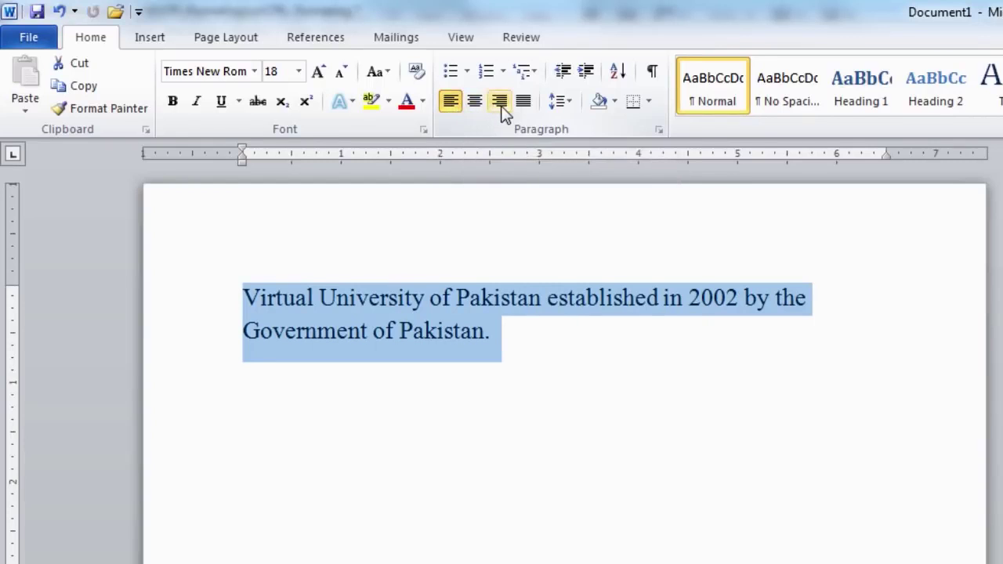
left_click(524, 112)
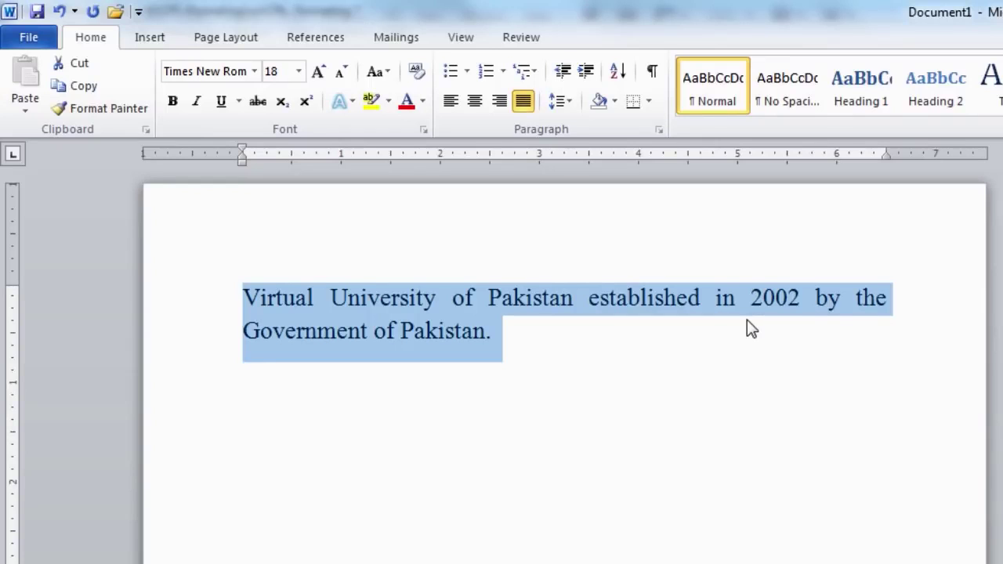
left_click(744, 319)
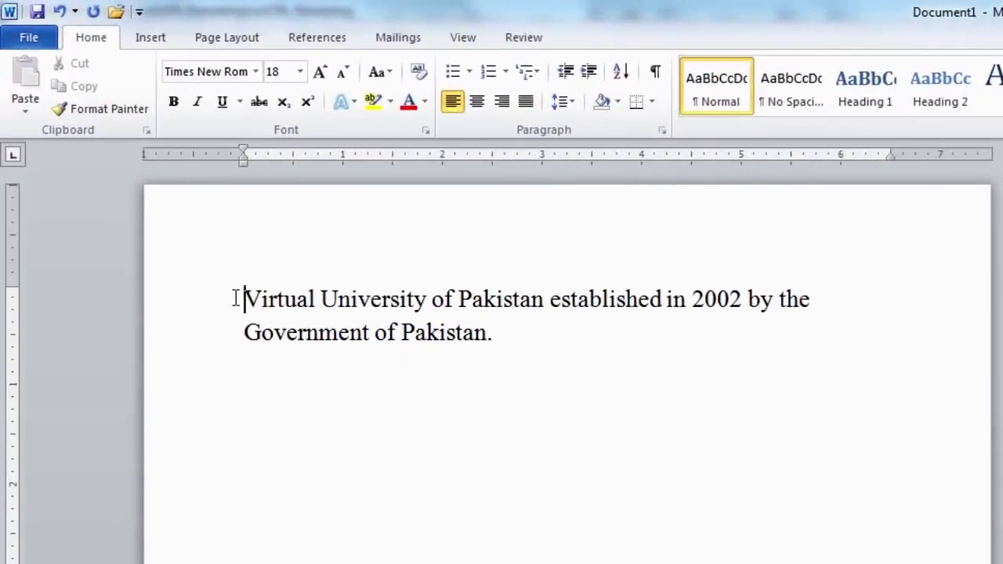
left_click_drag(237, 298, 398, 299)
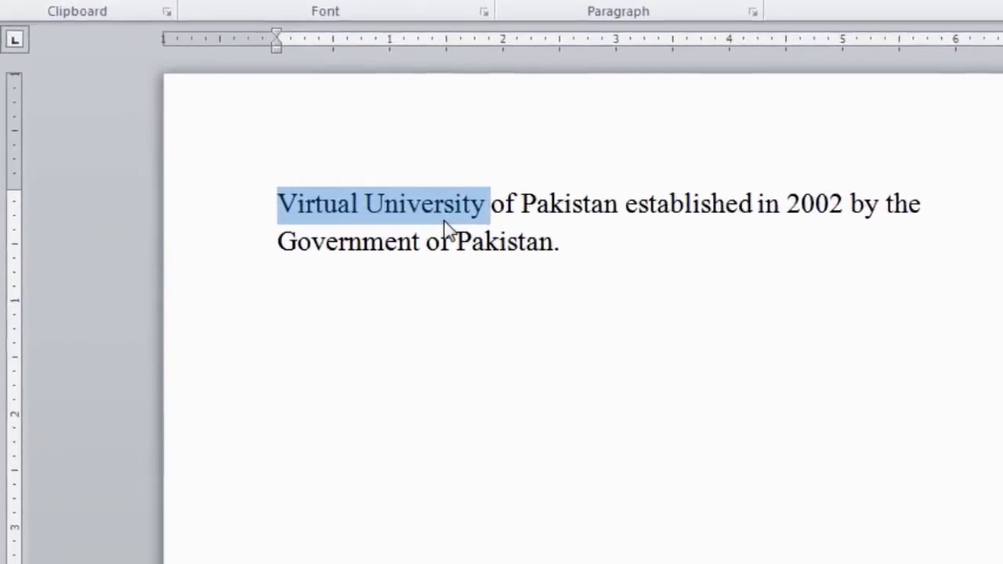
right_click(395, 319)
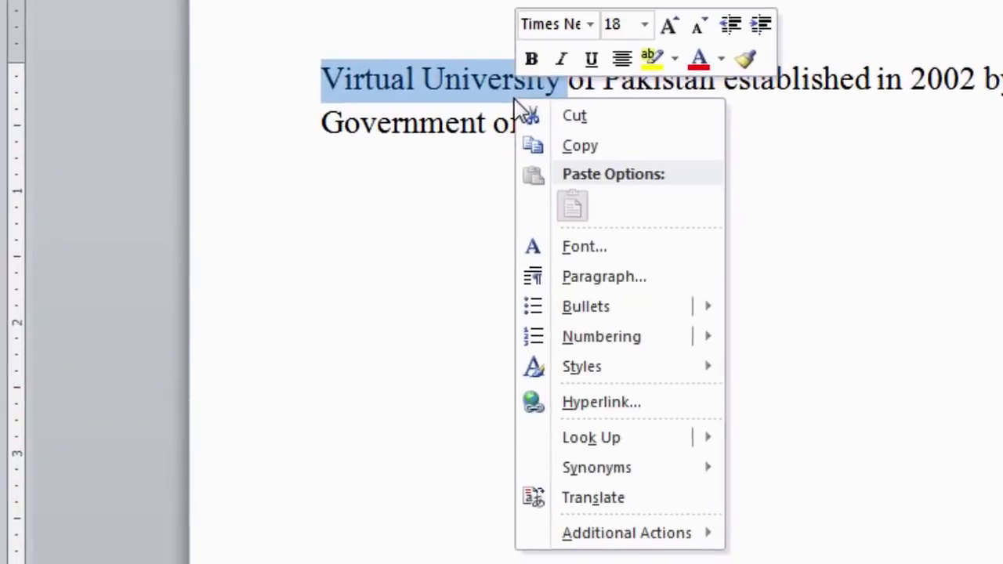
left_click(597, 405)
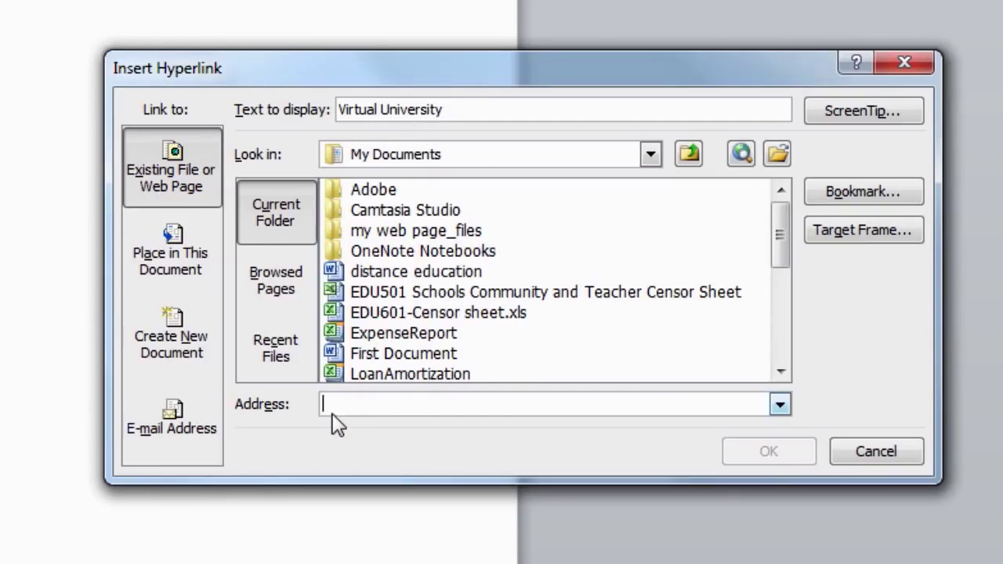
type("www.vu.edu.pk")
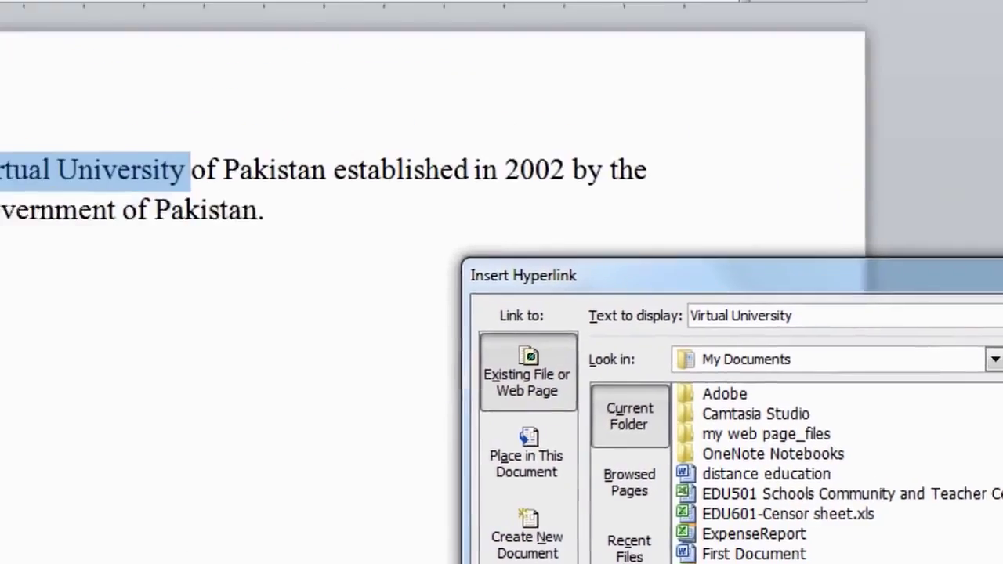
left_click(777, 463)
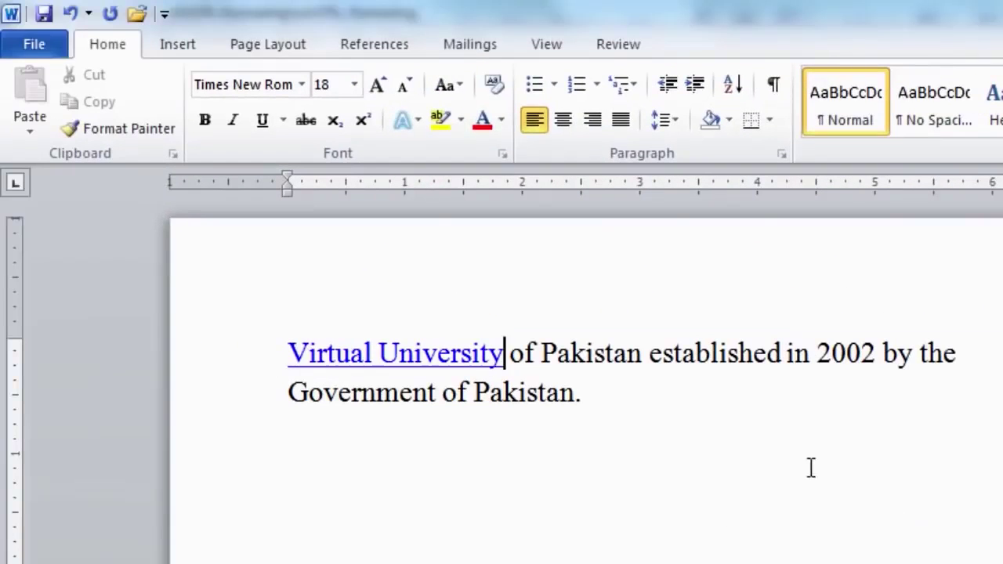
Step: Ctrl+click the Virtual University link to open the university homepage in Internet Explorer
mouse_move(406, 373)
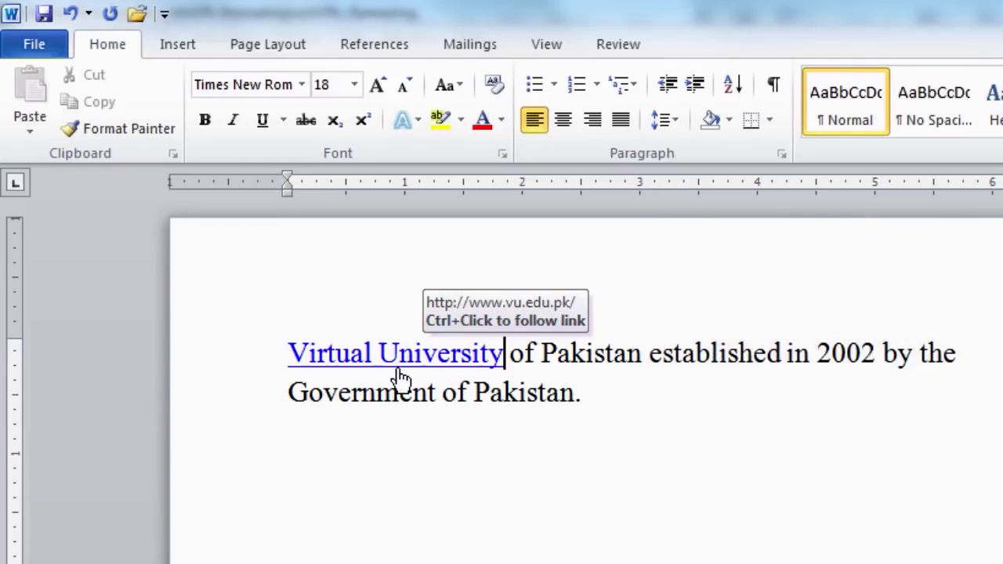
left_click(398, 372, "ctrl")
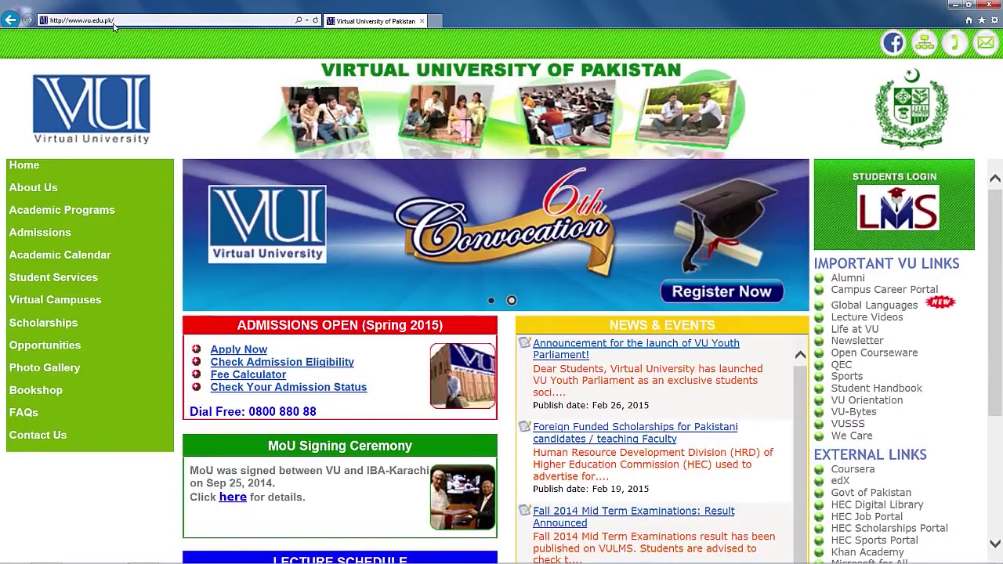
Step: Type the admissions e-mail address below the paragraph so it autoformats as a link
key("Return")
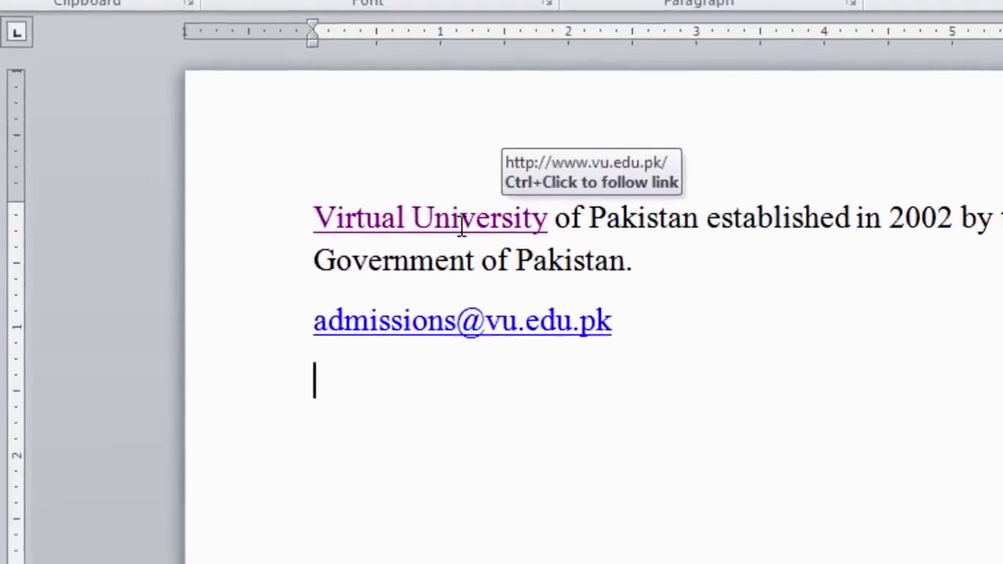
Step: Choose Edit Hyperlink from the Virtual University link's shortcut menu
right_click(423, 360)
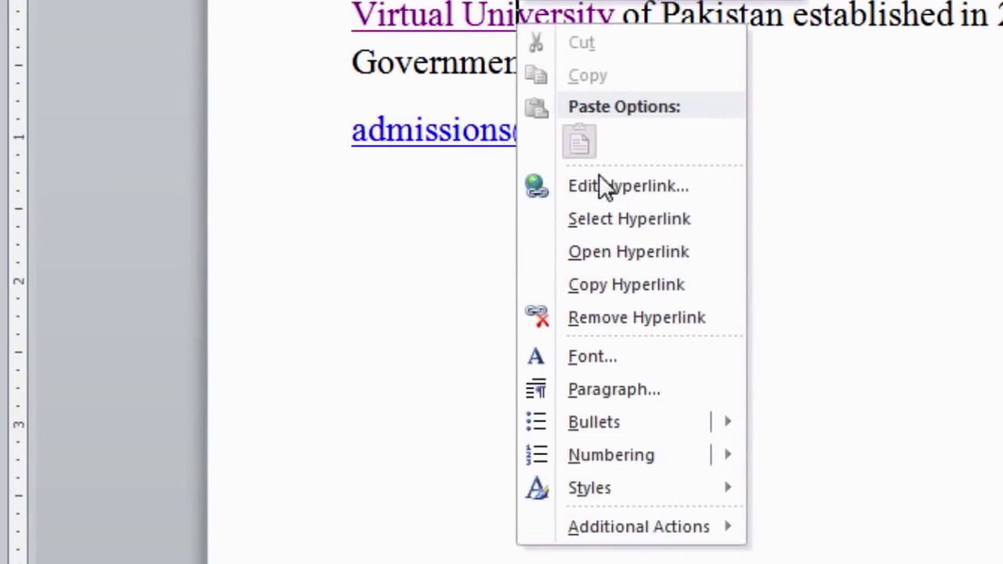
left_click(609, 190)
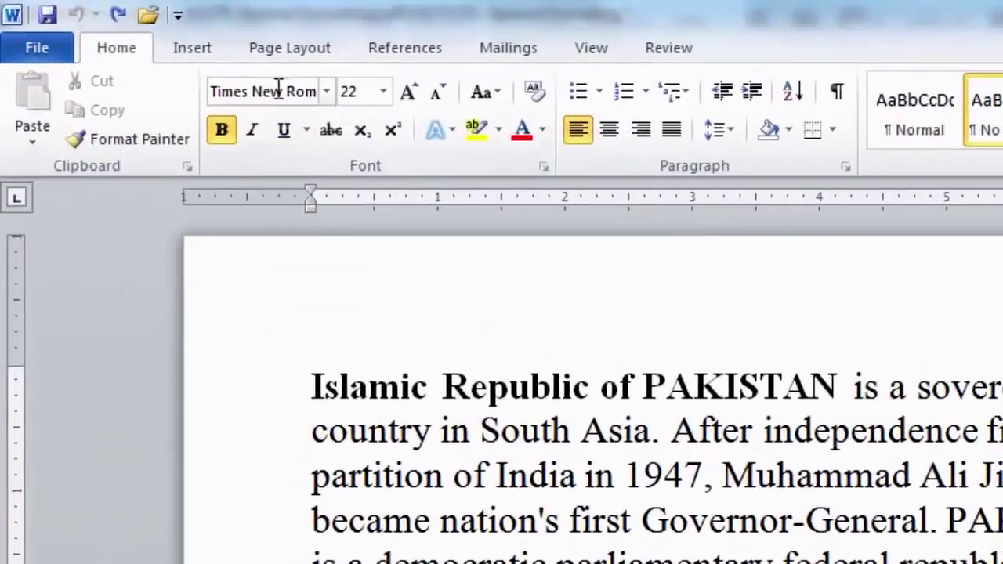
Step: Open Borders and Shading from Page Layout, look at each tab, and return to Borders
left_click(282, 56)
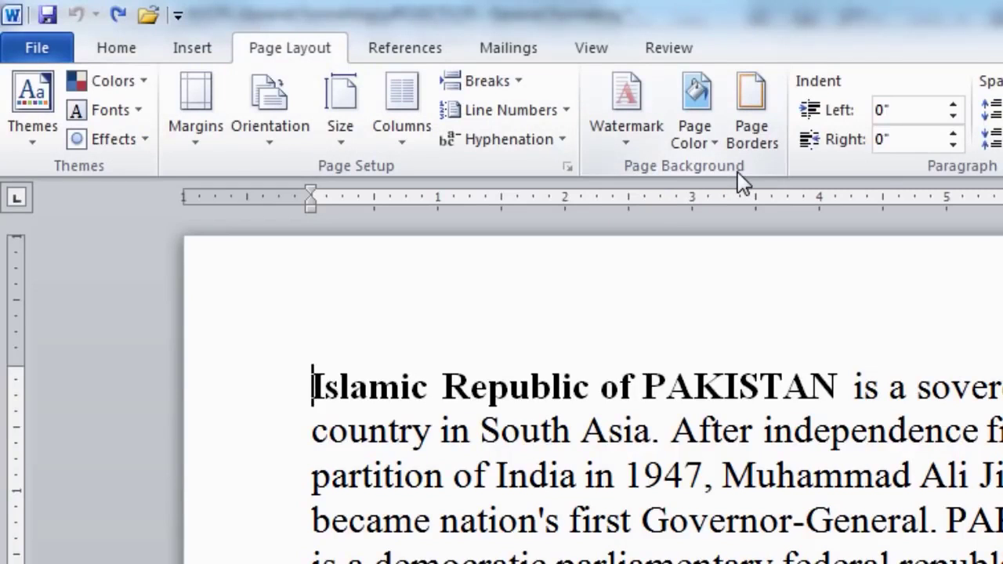
left_click(749, 145)
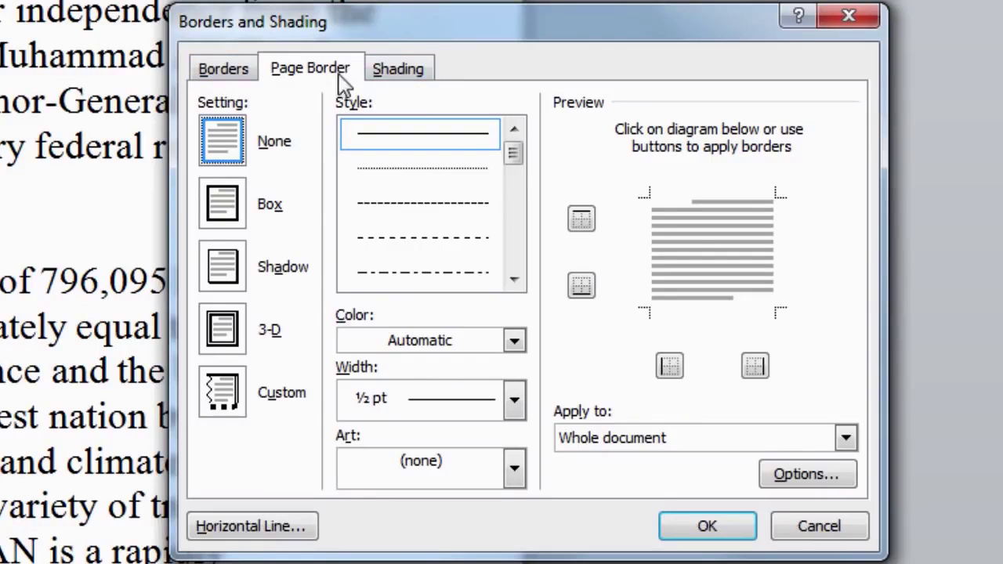
left_click(210, 72)
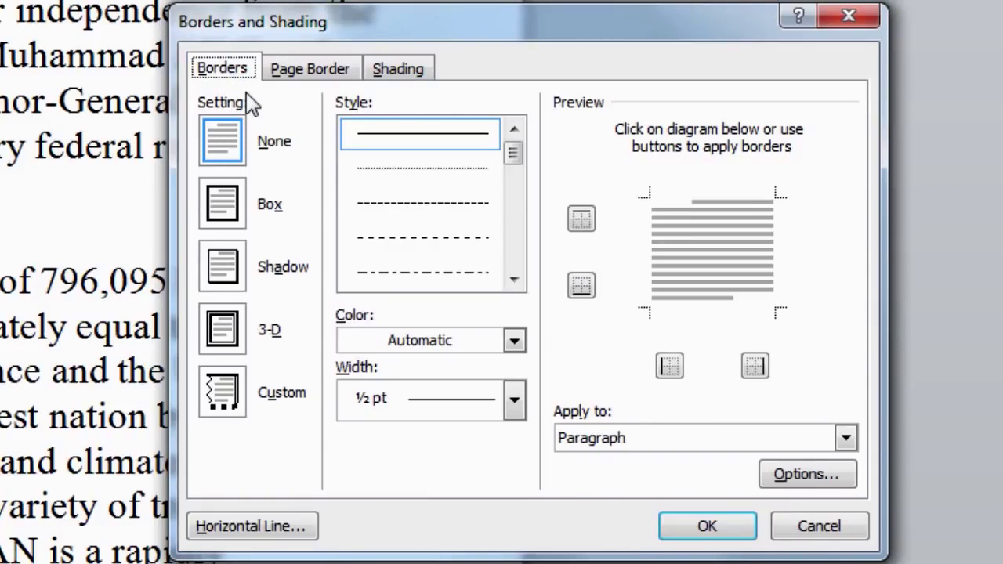
left_click(300, 79)
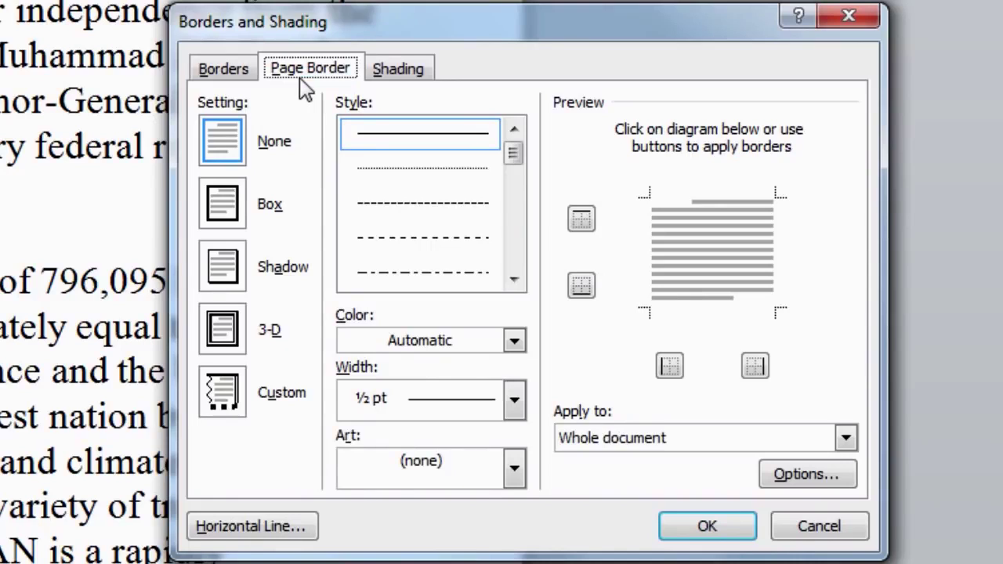
left_click(399, 84)
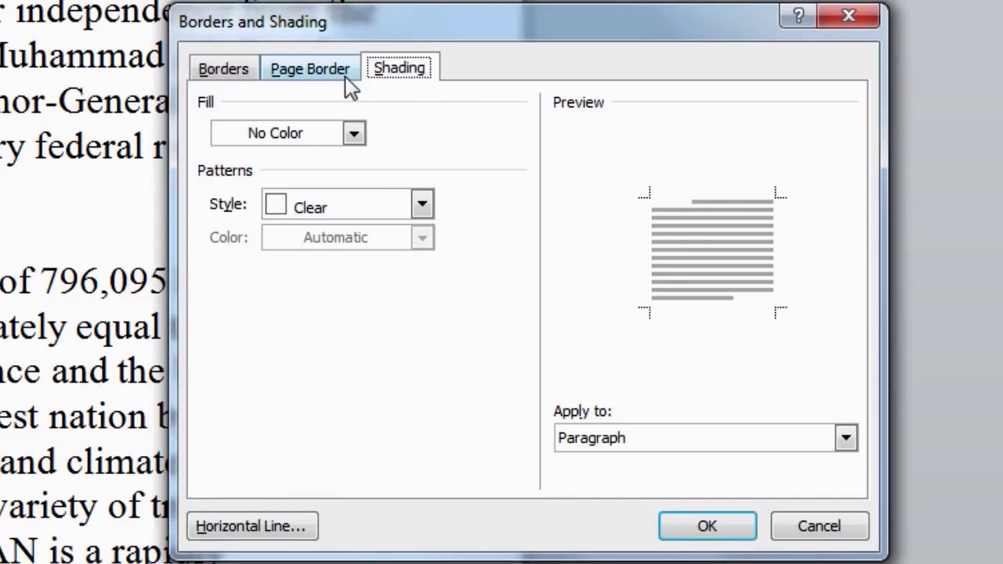
left_click(246, 78)
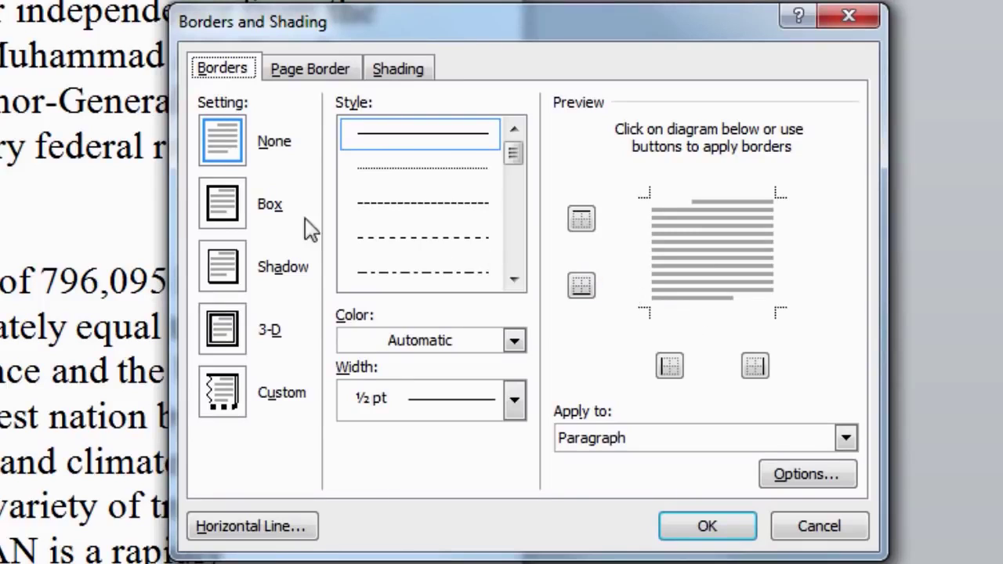
Step: Choose the Shadow border setting with a plain solid line style
left_click(223, 204)
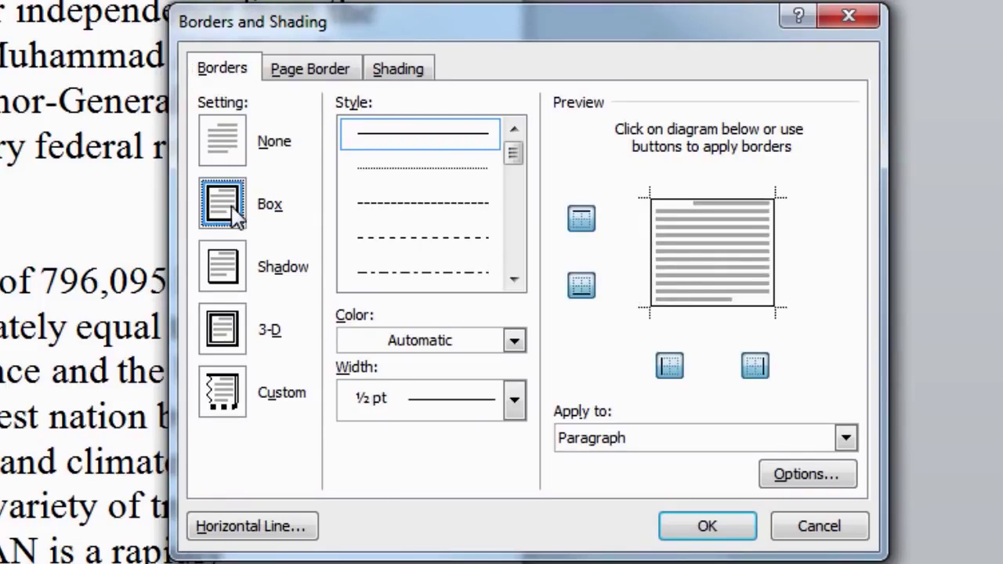
left_click(234, 285)
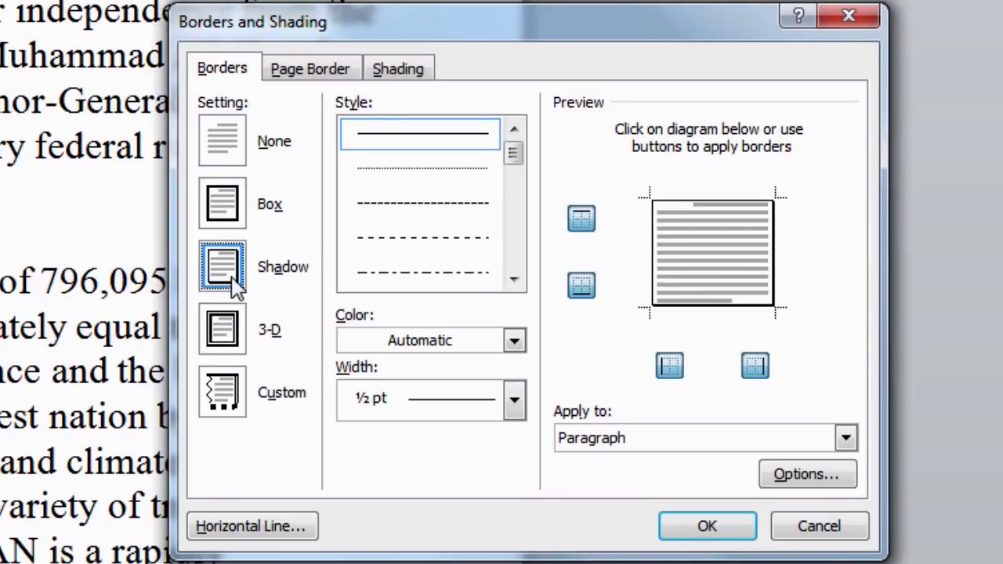
left_click(236, 346)
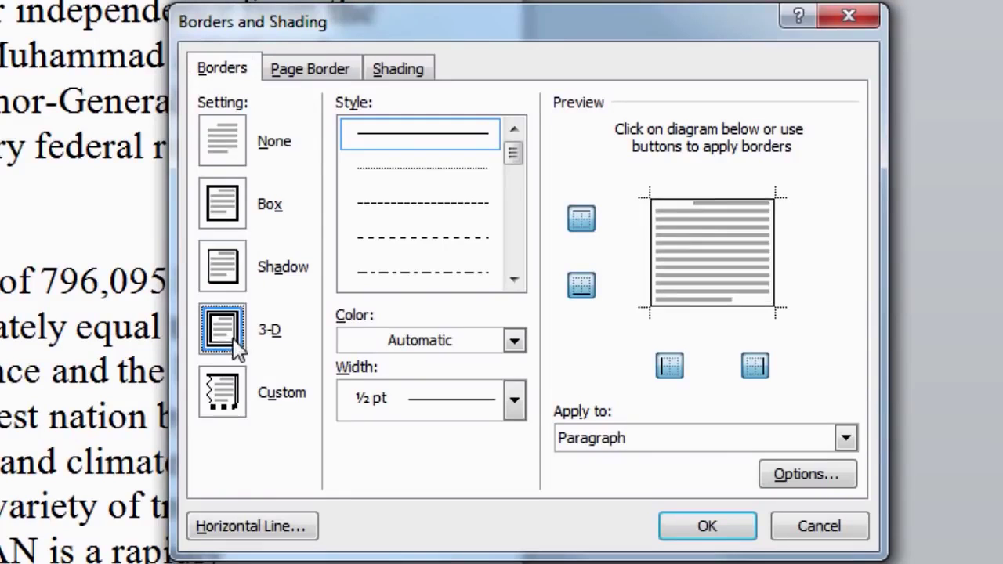
left_click(228, 386)
left_click(231, 343)
left_click(228, 283)
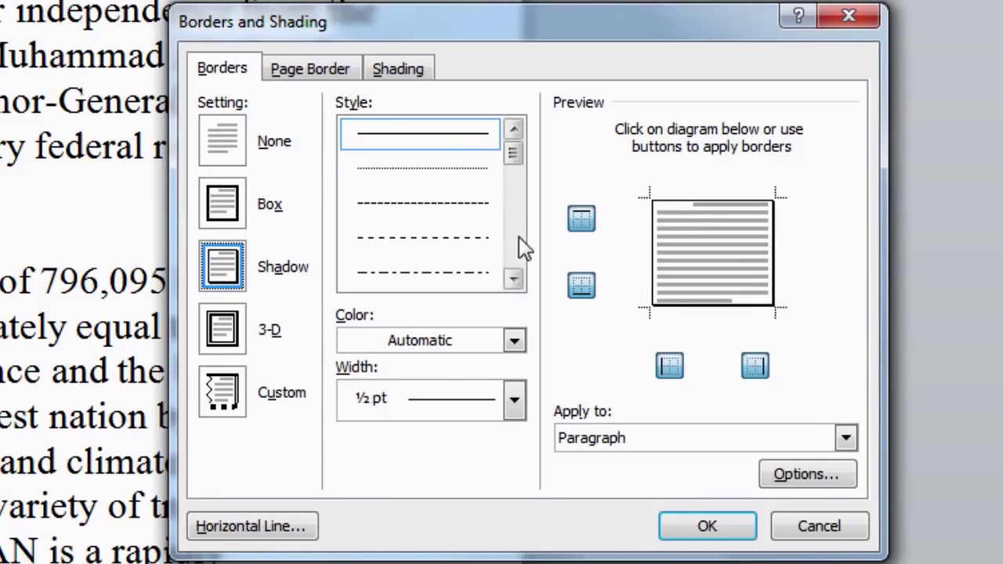
left_click(515, 282)
left_click(513, 279)
left_click(514, 279)
left_click(513, 279)
left_click(514, 279)
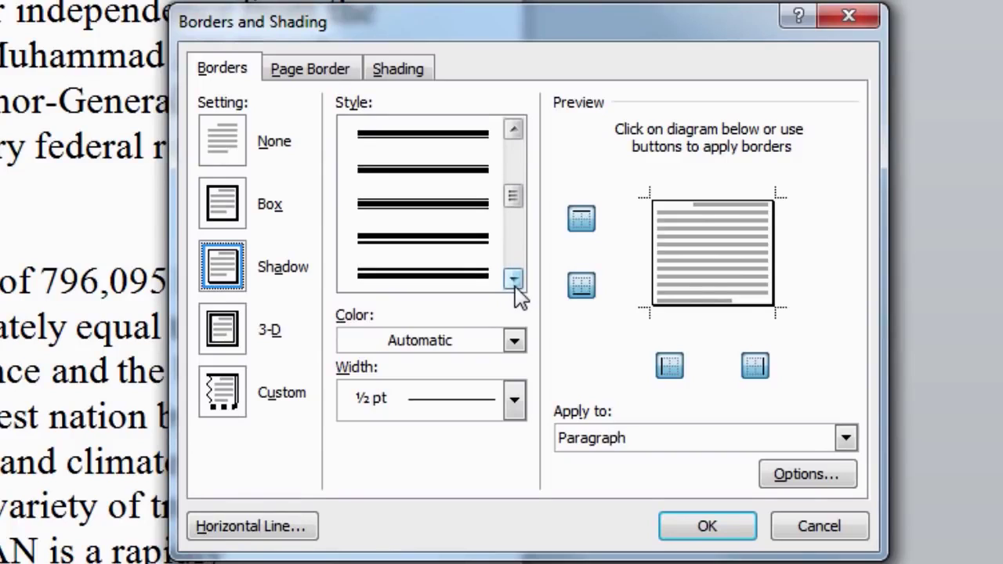
left_click_drag(513, 196, 517, 157)
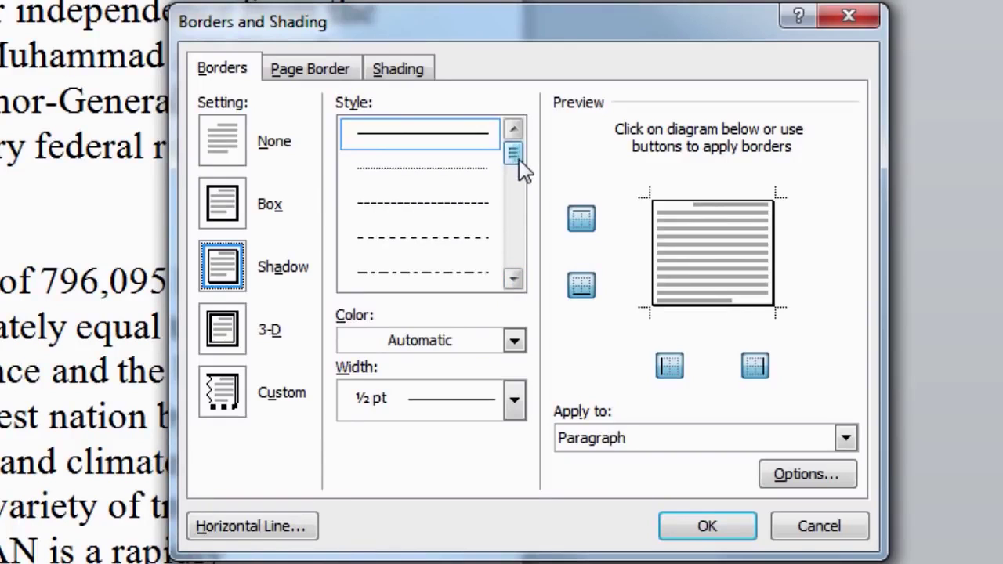
left_click(460, 139)
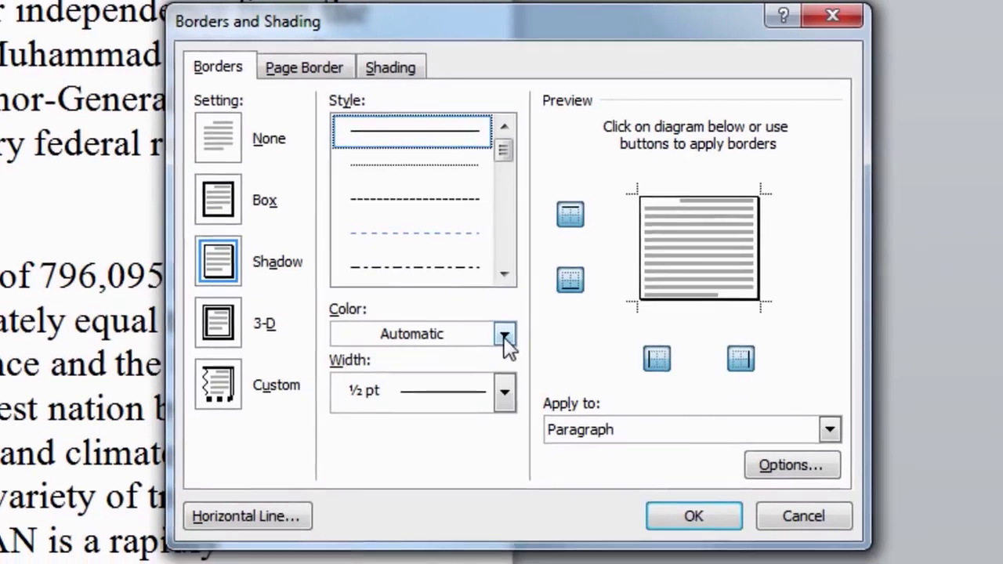
Step: Make the heading's border blue and 3 pt wide, and apply it to the paragraph
left_click(511, 343)
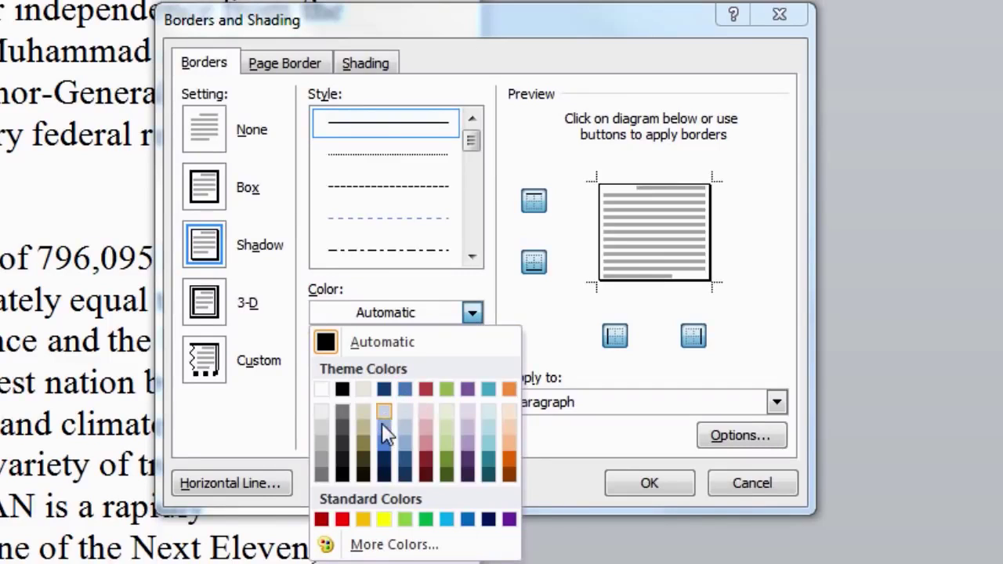
left_click(385, 445)
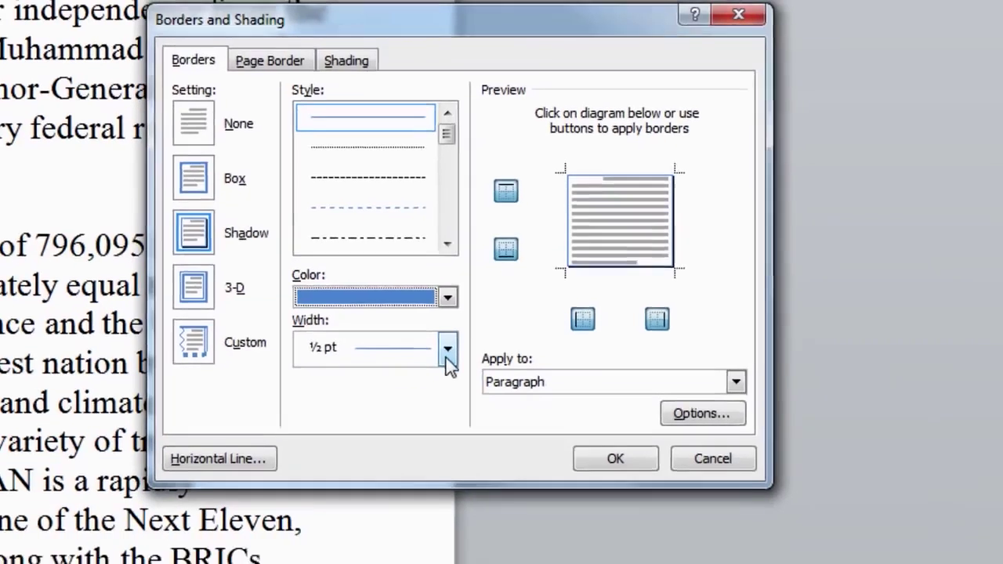
left_click(471, 375)
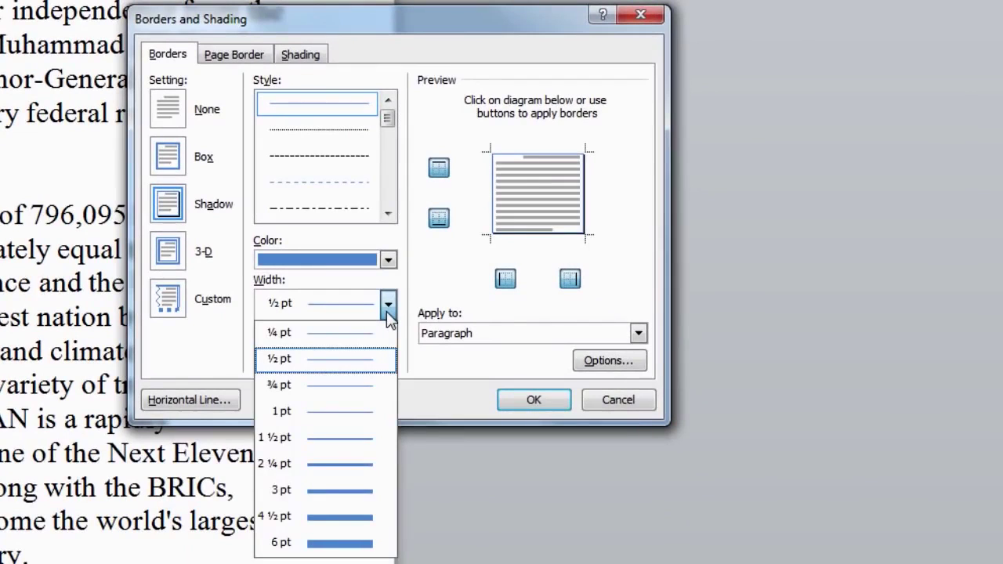
key("Up")
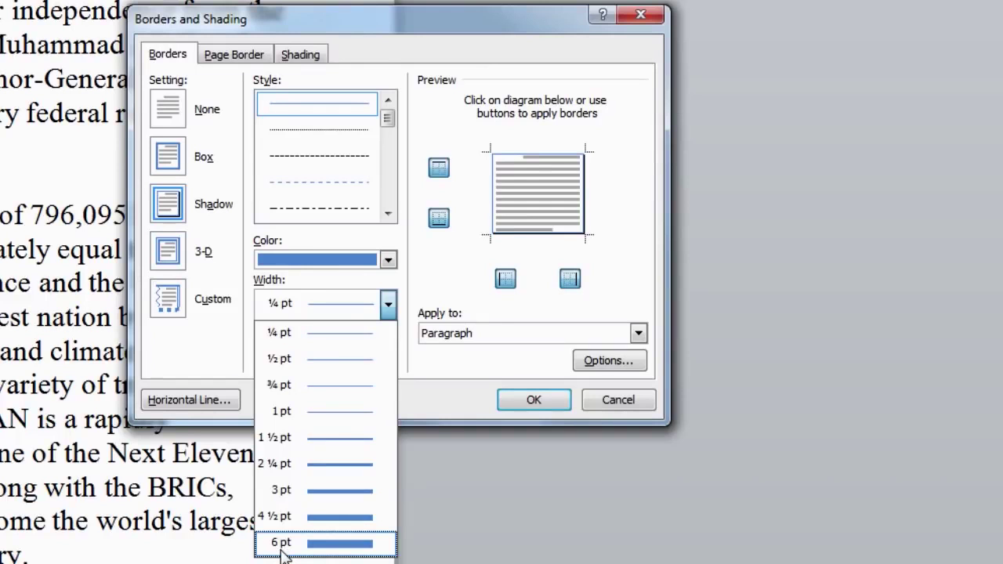
left_click(282, 490)
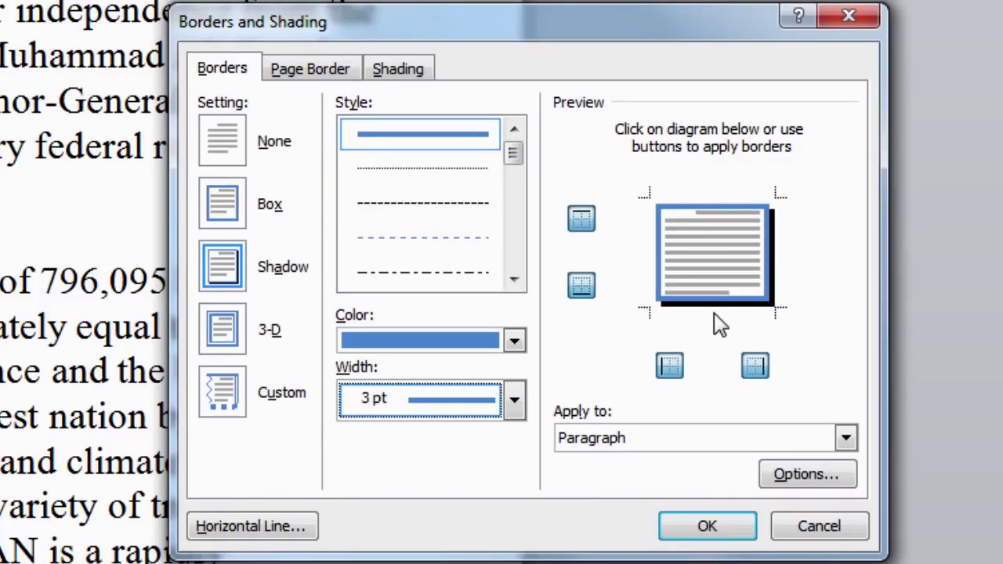
left_click(708, 527)
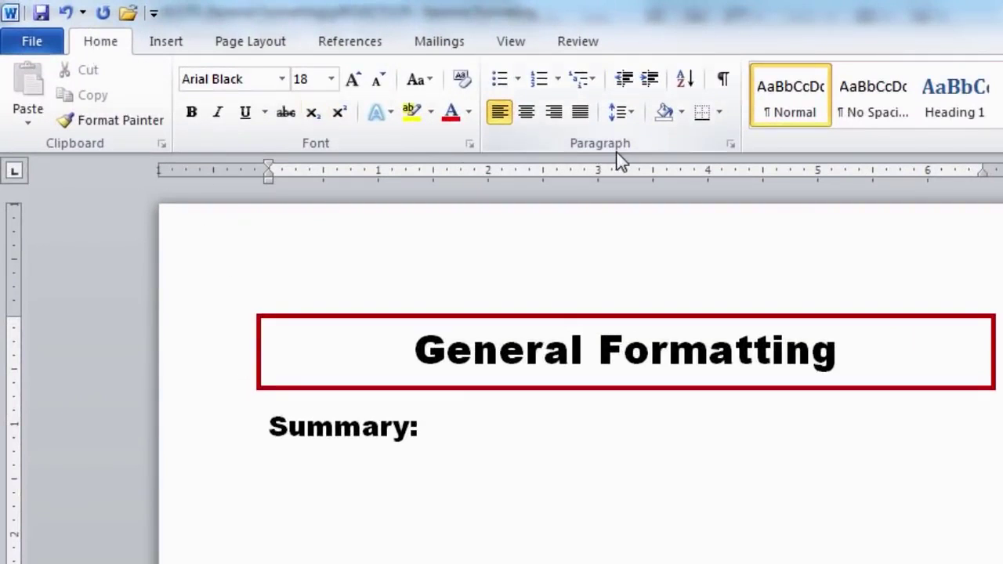
Step: Apply diamond bullets to the Summary line
left_click(500, 79)
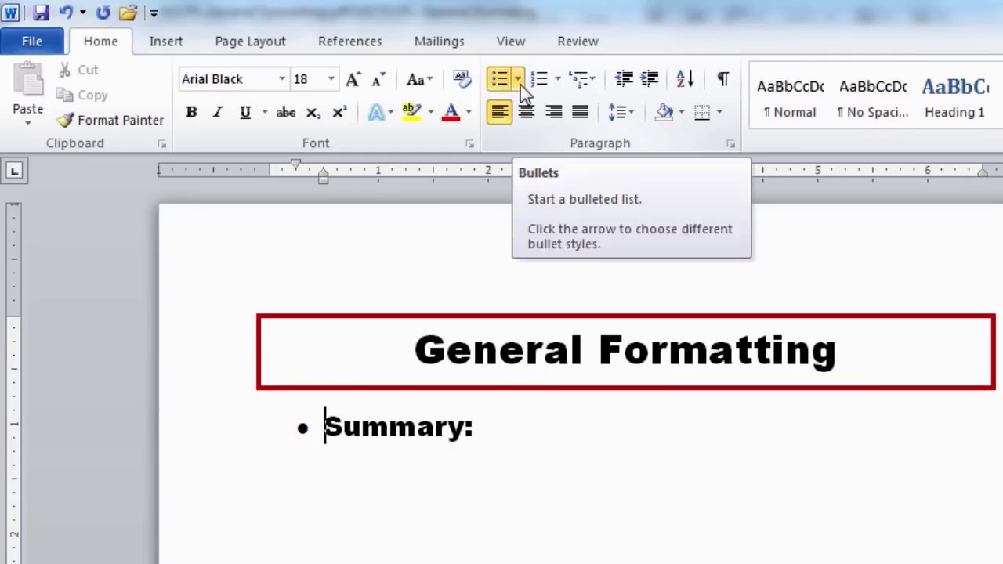
left_click(520, 85)
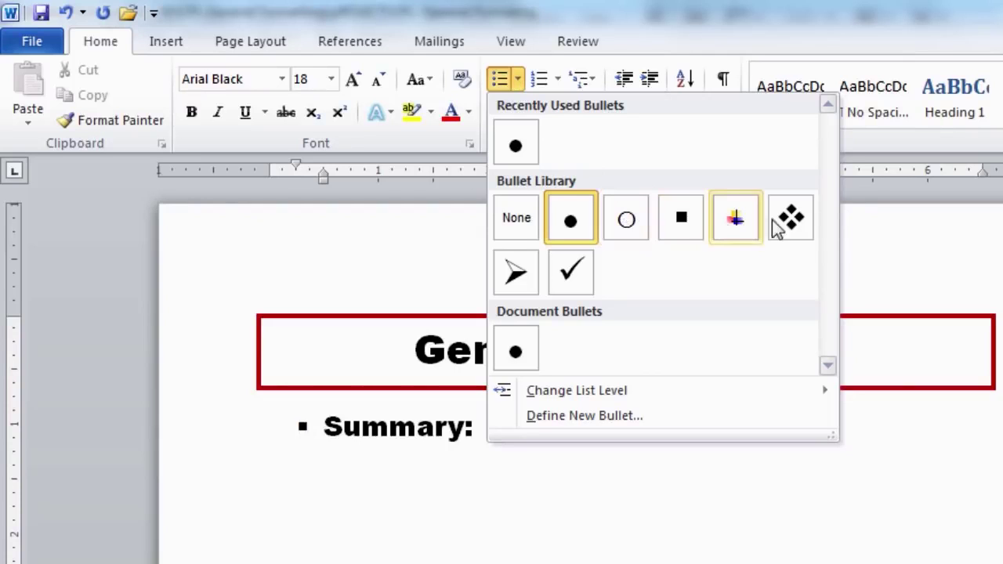
left_click(797, 236)
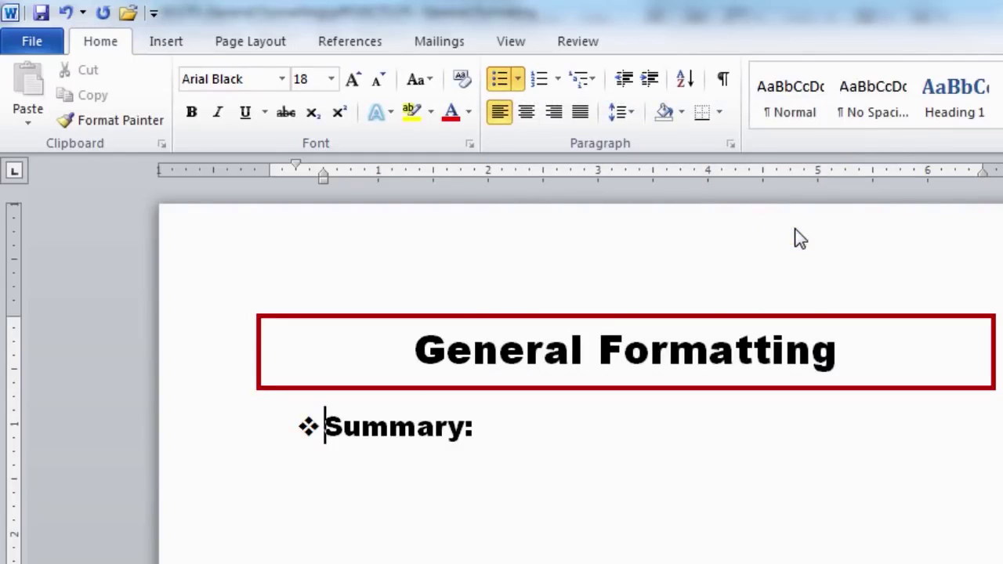
Step: Change the line to 'Summary of CPL:' and add a 'Word Processing' bullet below it
left_click(466, 424)
type("of ")
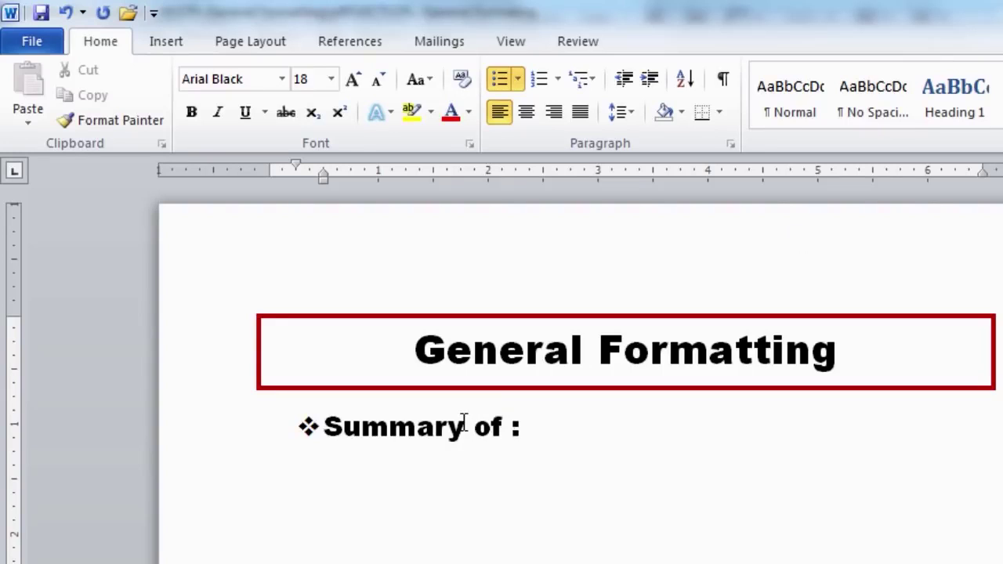
type("CPL")
key("End")
key("Return")
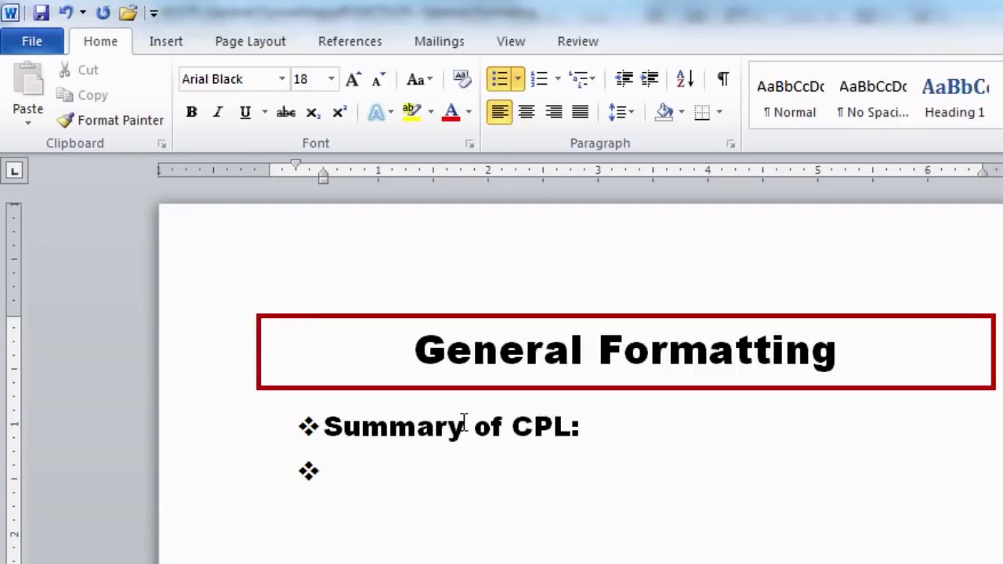
type("Word Pr")
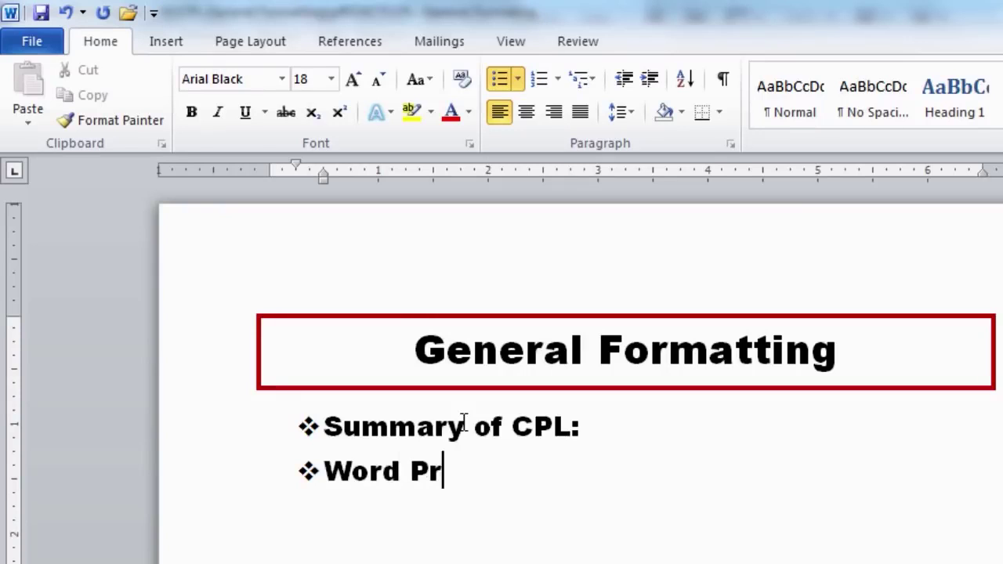
type("ocessi")
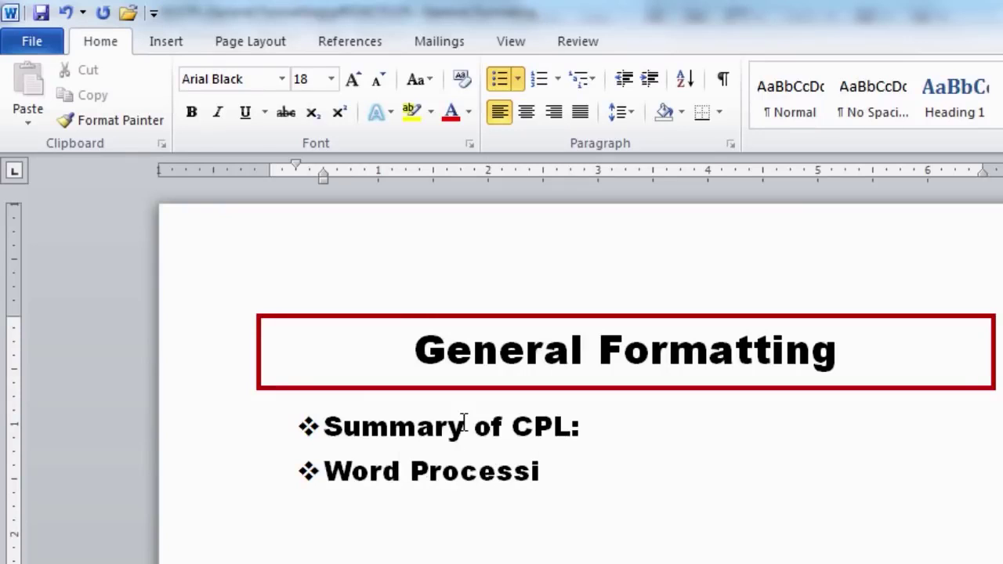
type("ng")
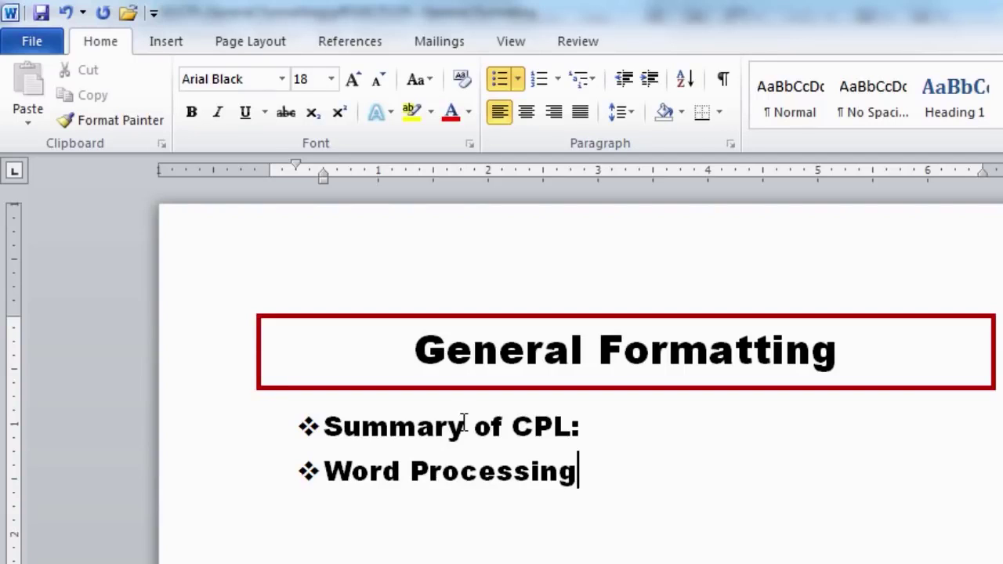
key("Return")
key("Return")
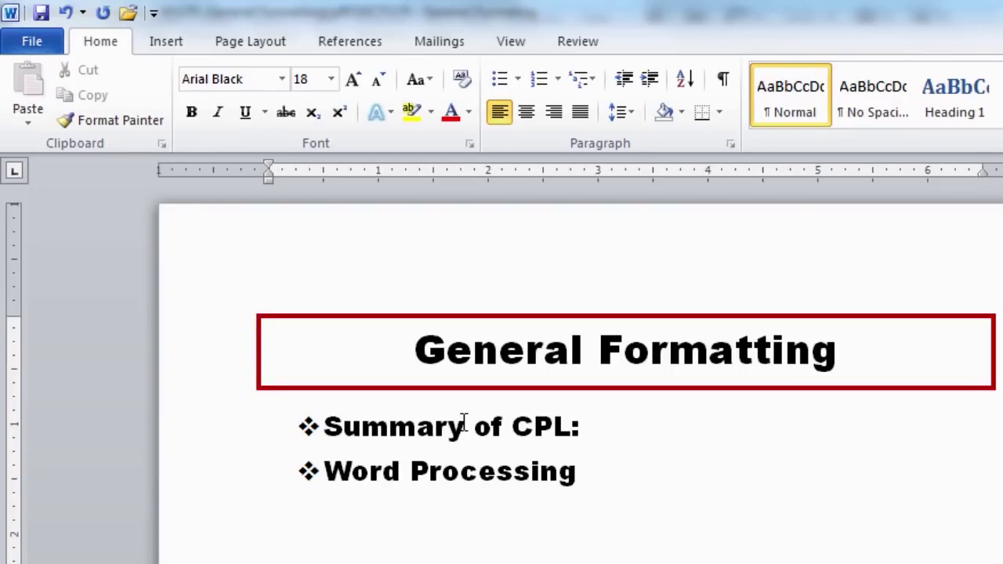
Step: Clear the typed '1)' and start a numbered list in the 1) 2) 3) format
type("1")
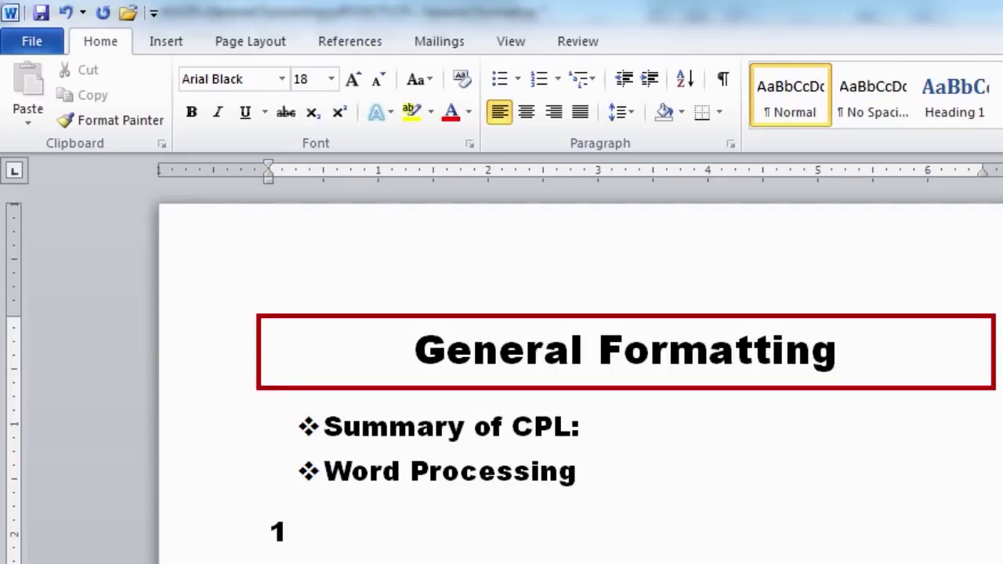
key("BackSpace")
type(")")
key("BackSpace")
key("BackSpace")
left_click(540, 90)
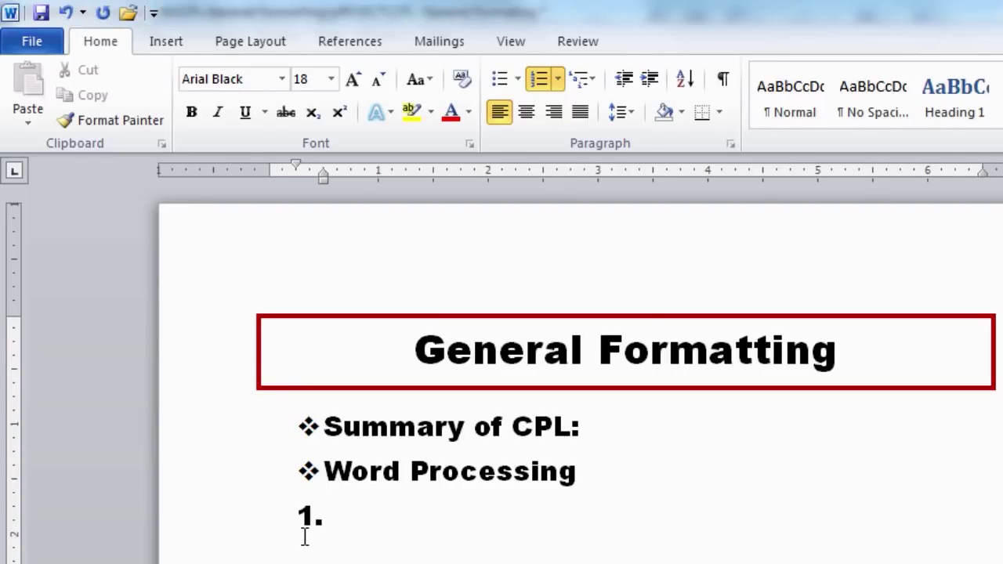
left_click(558, 79)
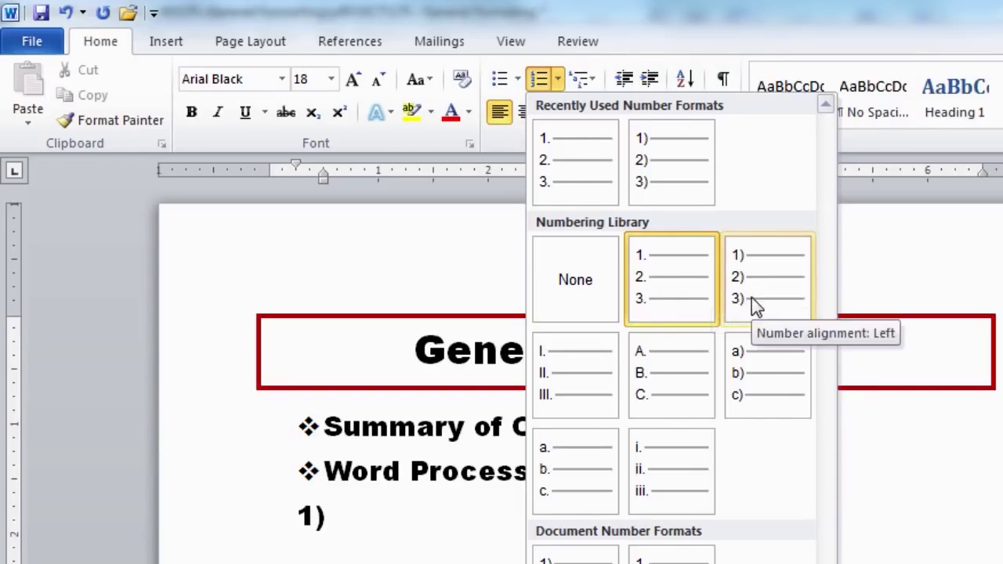
left_click(766, 314)
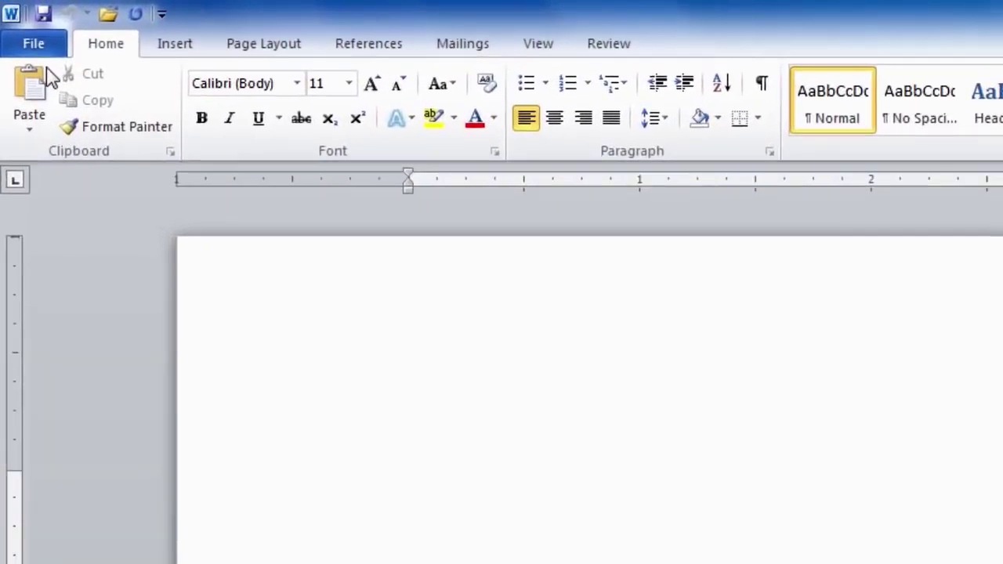
Step: Show the Available Templates page for a new document from the File menu
left_click(46, 55)
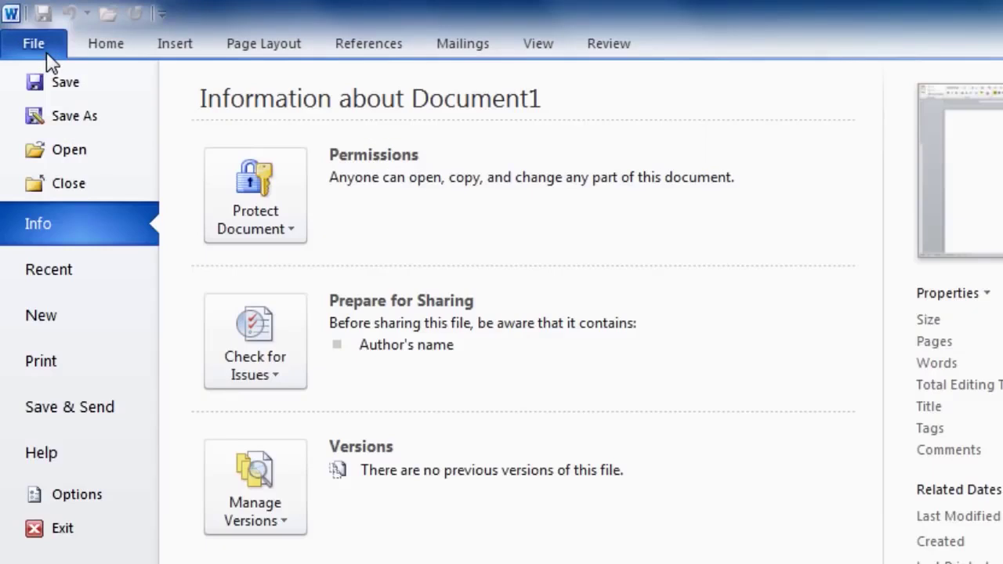
left_click(52, 318)
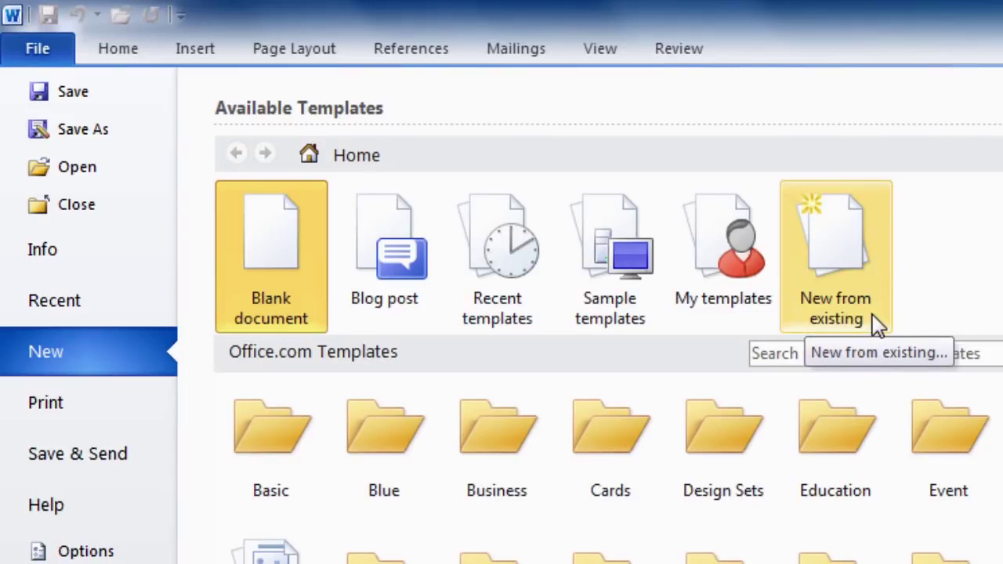
Step: Browse the sample templates, then go back to the main template categories
left_click(625, 301)
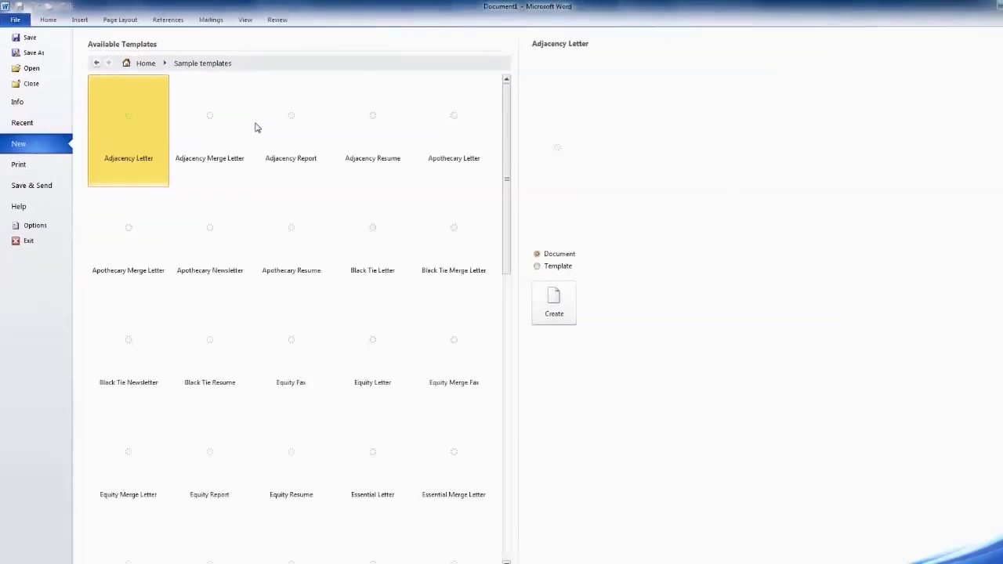
left_click_drag(479, 219, 480, 274)
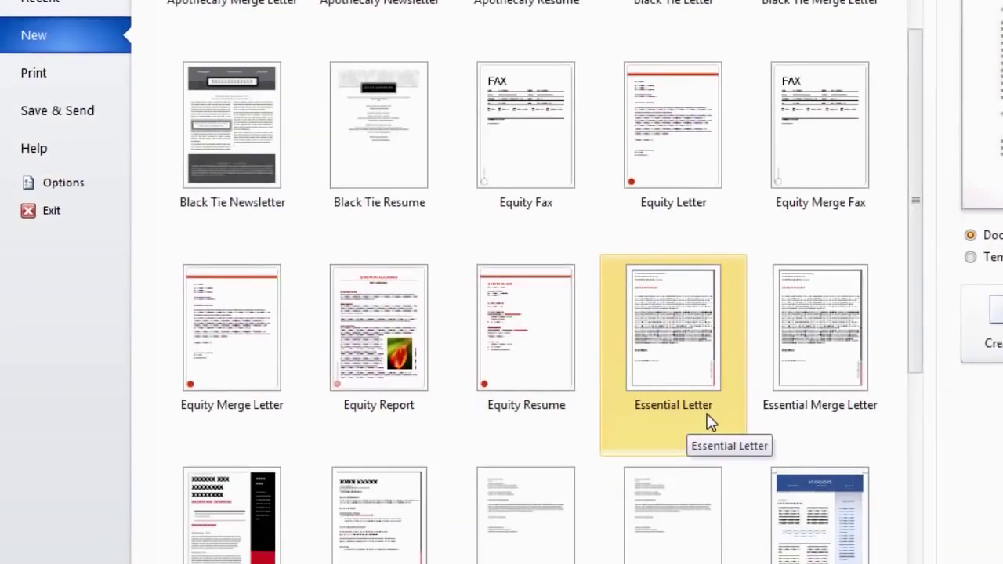
scroll(510, 504, "down", 3)
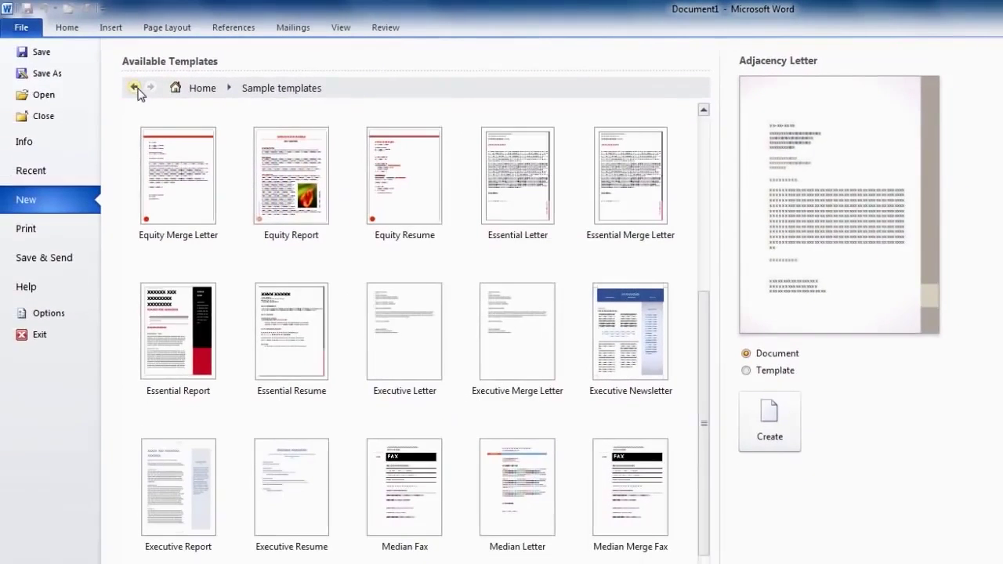
left_click(135, 88)
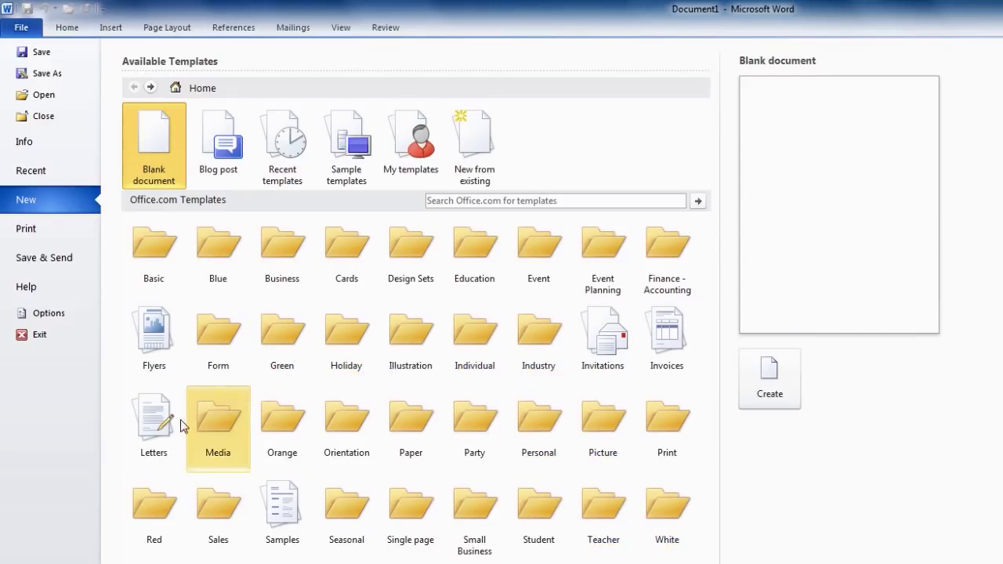
Step: Preview the online Letter (Academic design) and Letterhead (Bars design) templates, then return Home
left_click(163, 439)
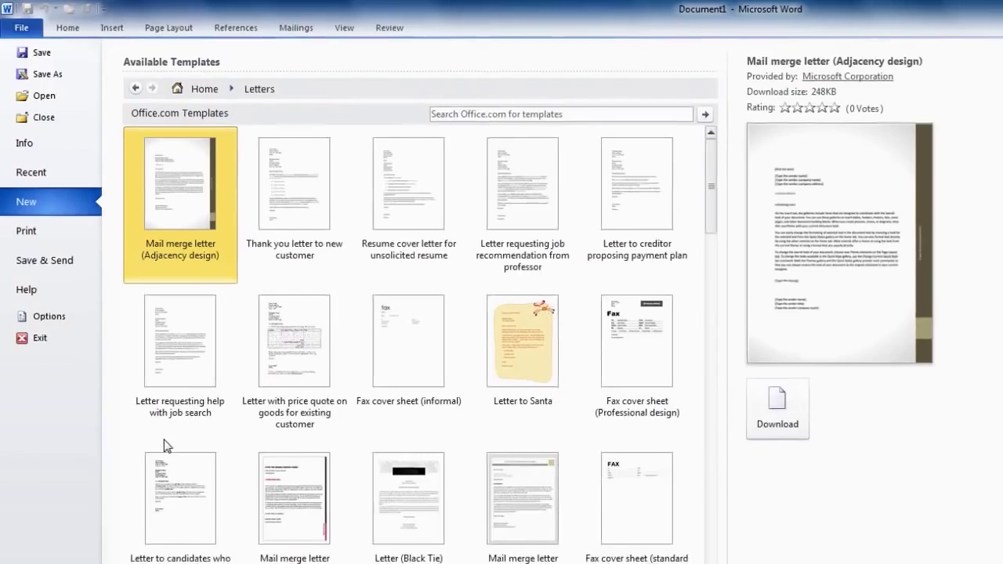
left_click(711, 255)
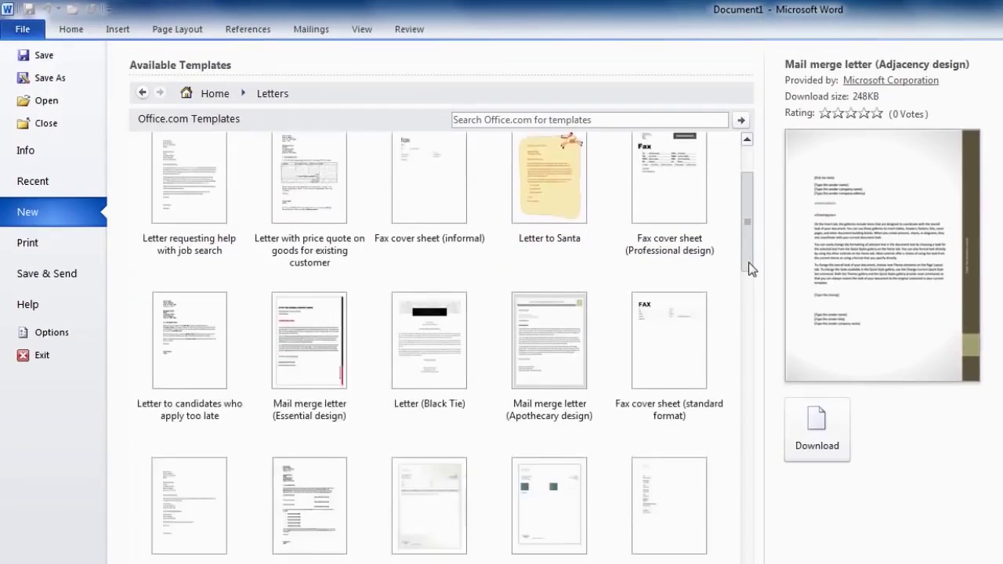
left_click_drag(749, 268, 749, 333)
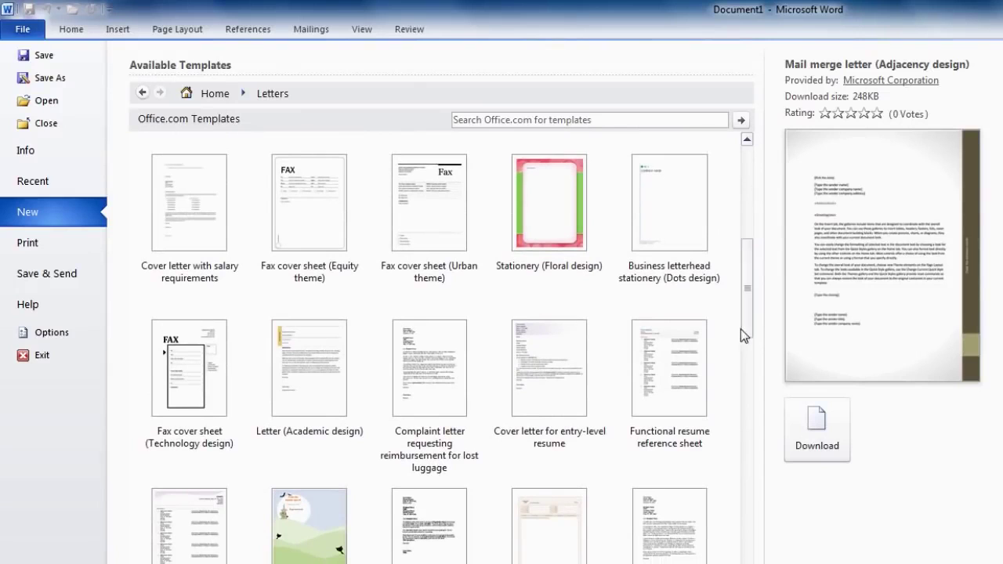
left_click(330, 391)
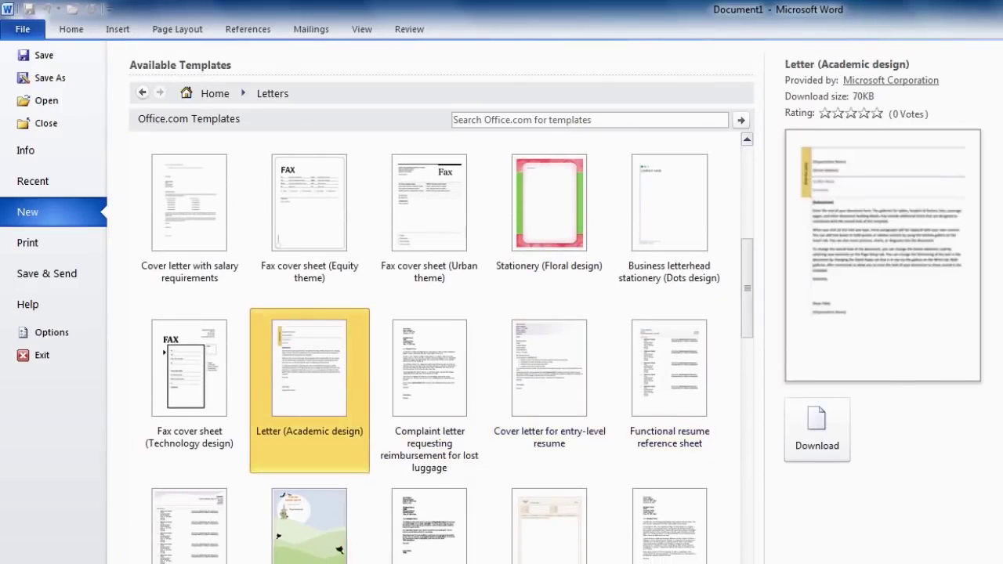
scroll(328, 506, "down", 6)
left_click(324, 490)
scroll(202, 86, "up", 1)
left_click(143, 94)
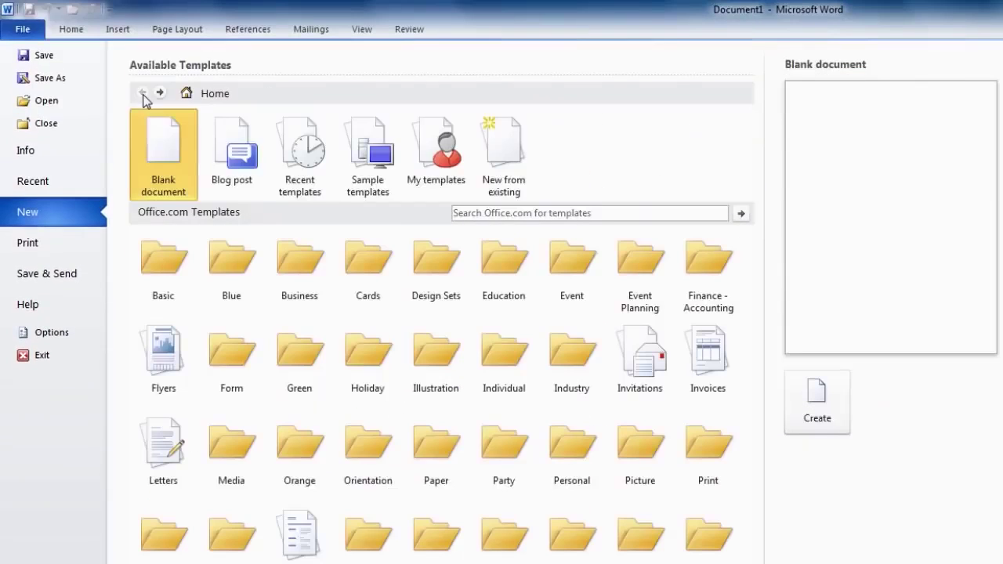
Step: Preview the Happy Birthday and Happy New Year (Chinese) card templates, then return Home
left_click(368, 275)
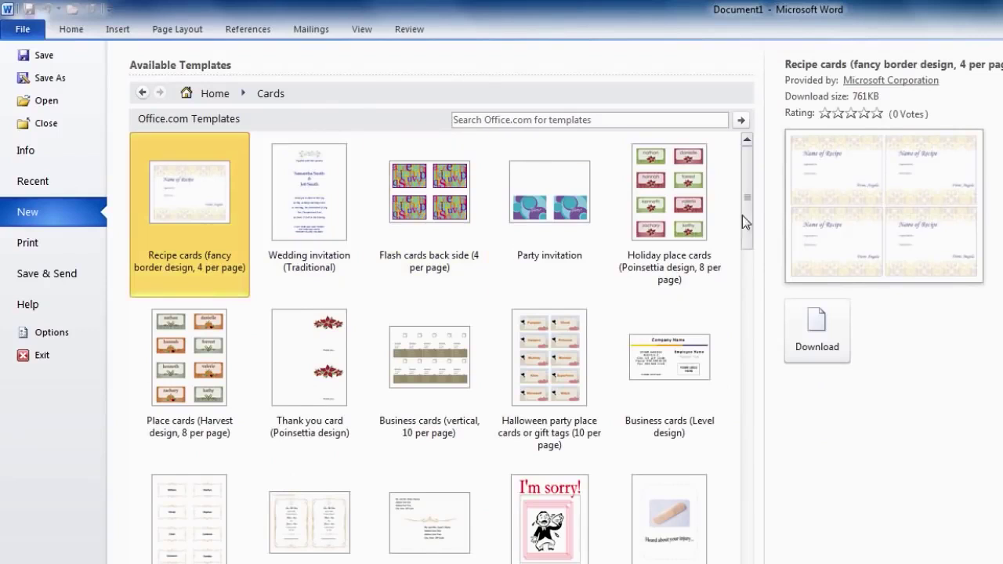
left_click_drag(751, 221, 748, 243)
scroll(748, 243, "down", 10)
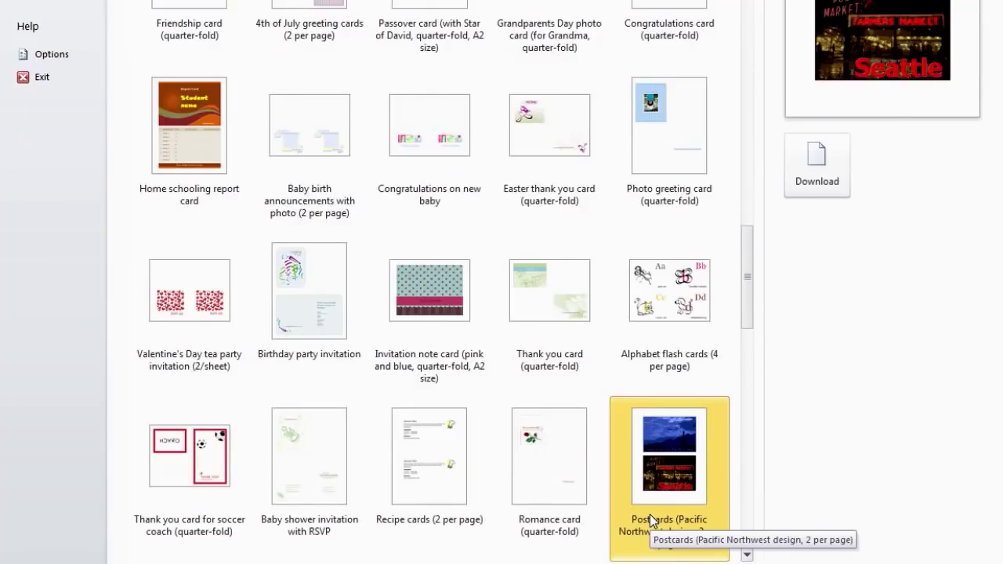
left_click(439, 540)
scroll(441, 541, "down", 5)
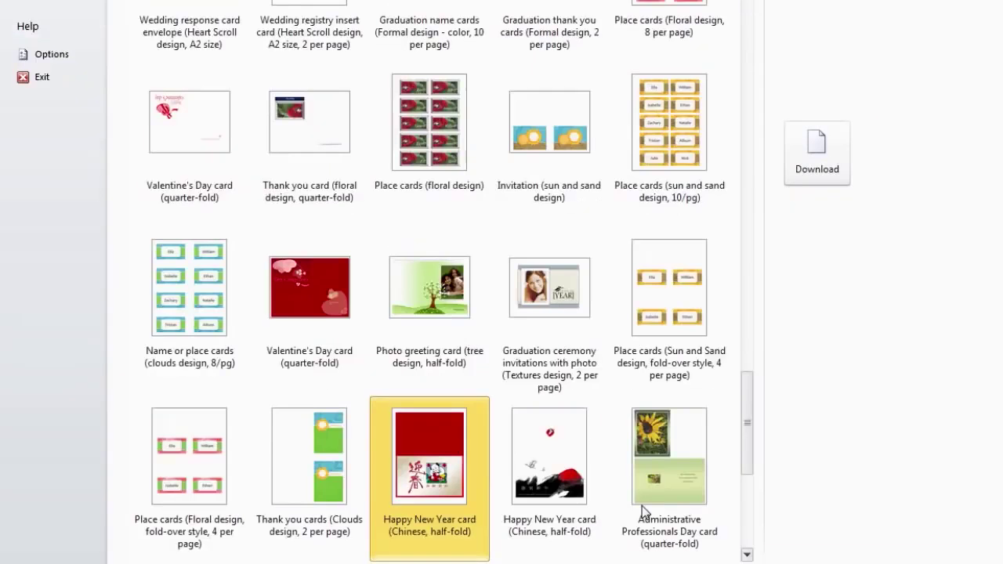
left_click(408, 532)
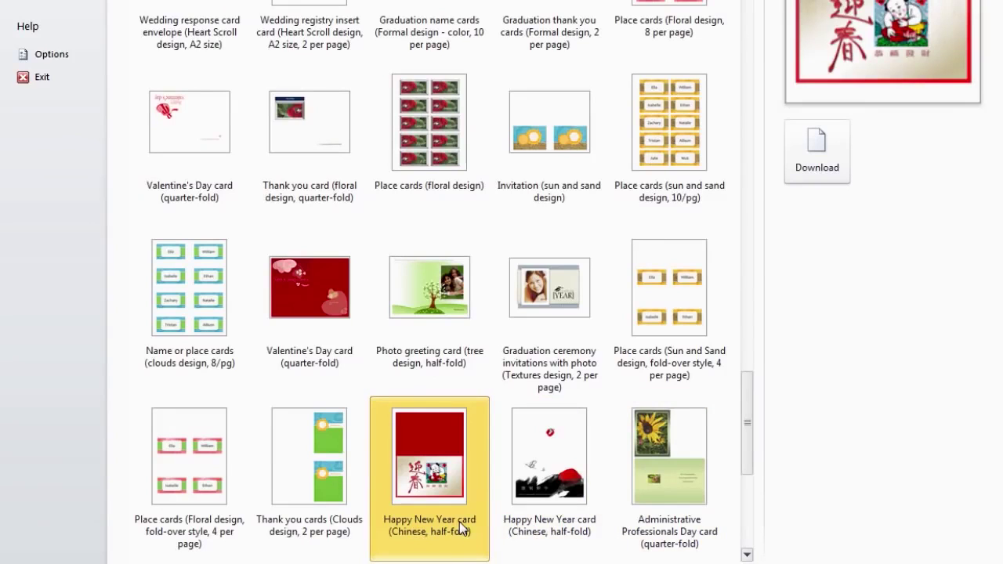
scroll(409, 457, "up", 8)
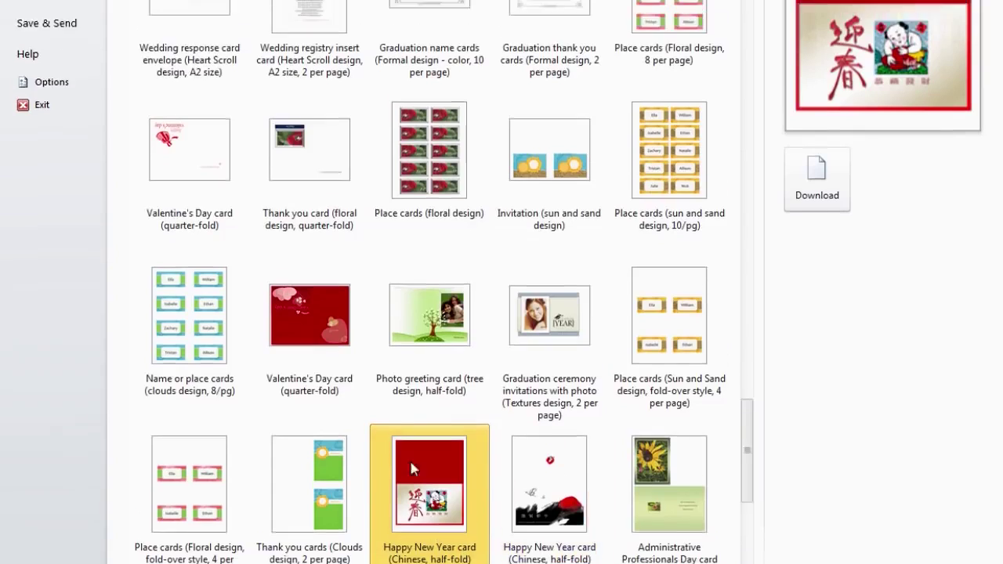
left_click(188, 94)
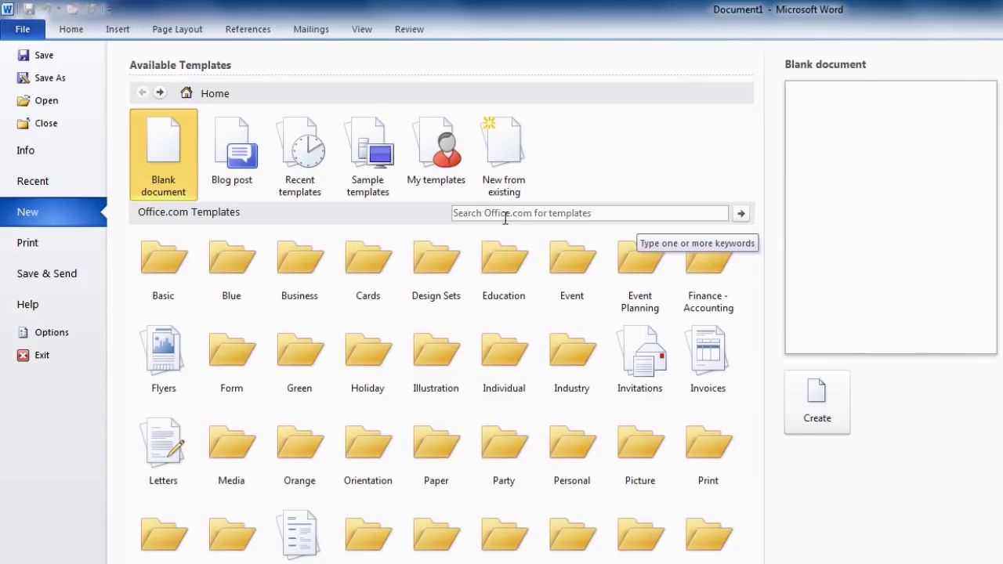
Step: Search Office.com for 'memo' and download the Memo (Professional design) template
left_click(471, 213)
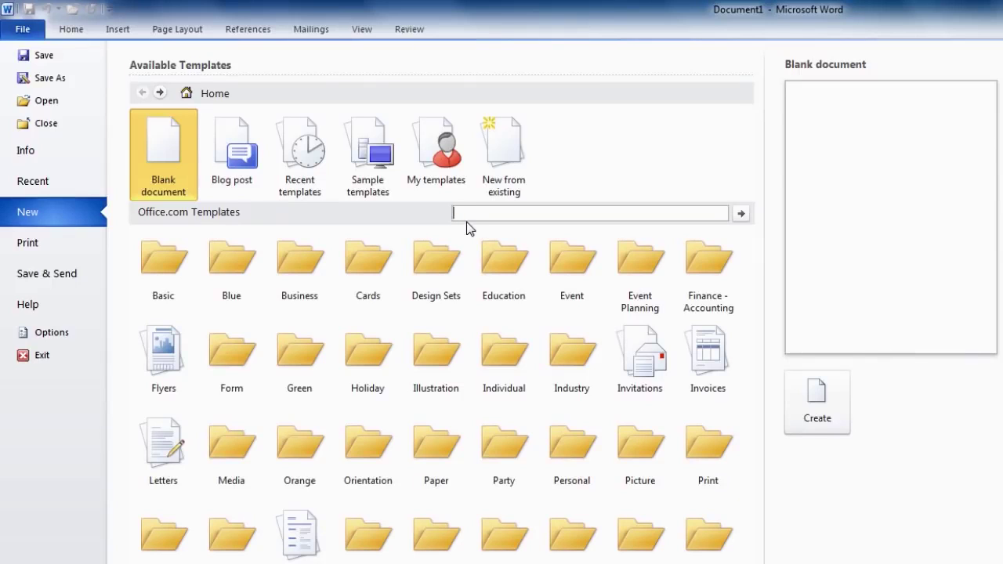
type("memo")
left_click(740, 215)
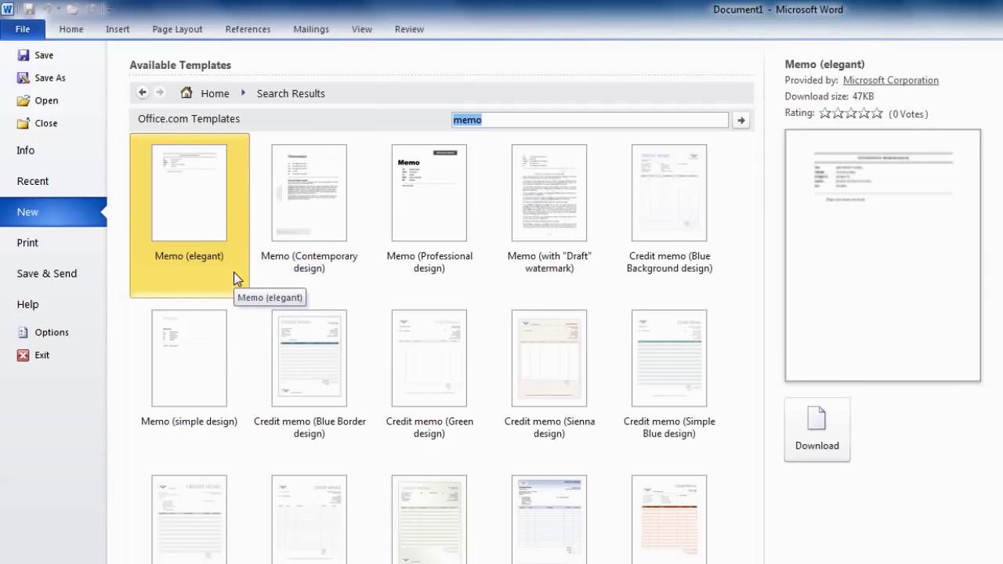
left_click(321, 271)
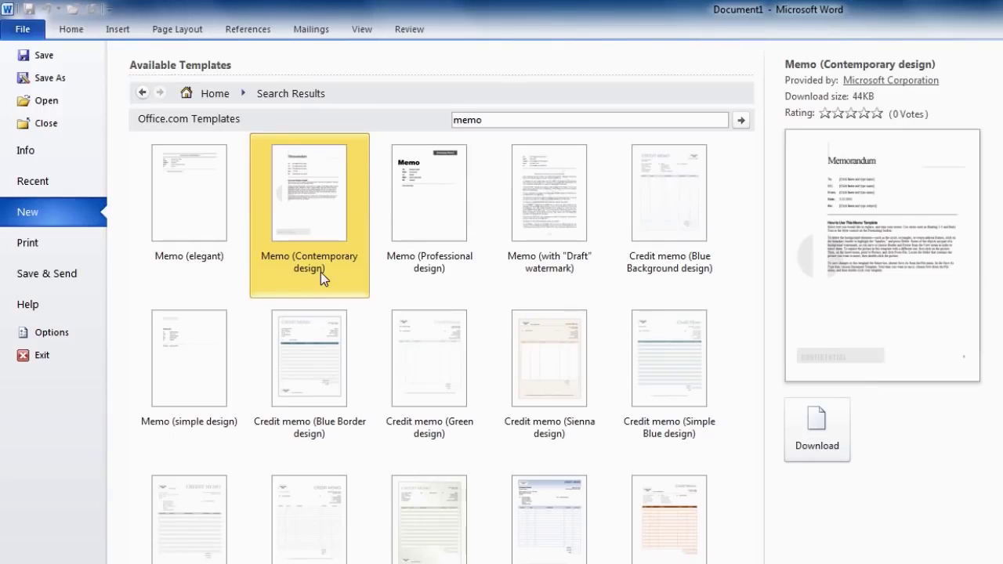
left_click(434, 268)
double_click(434, 268)
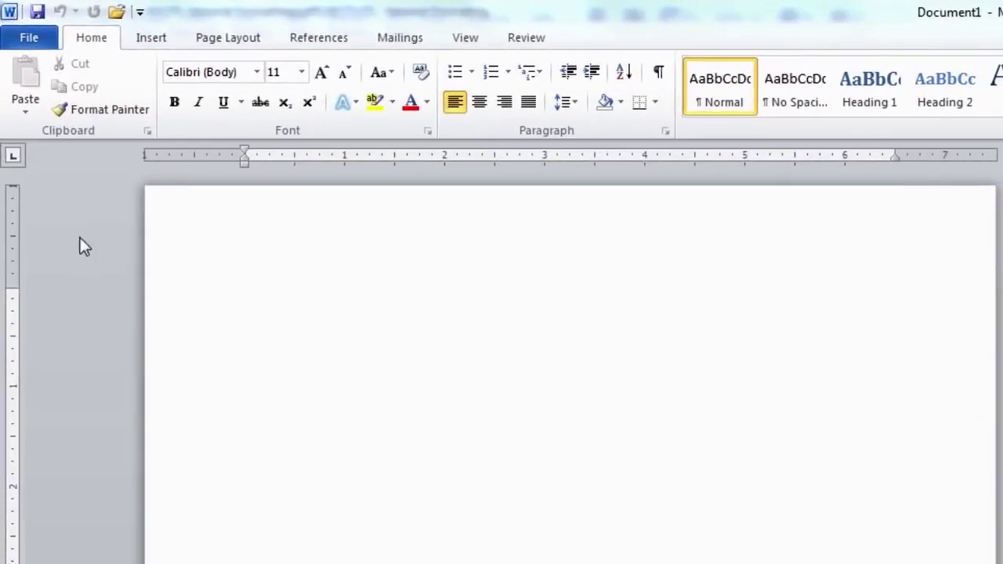
Step: Create a new template (not a document) from the Executive Letter sample template
left_click(32, 39)
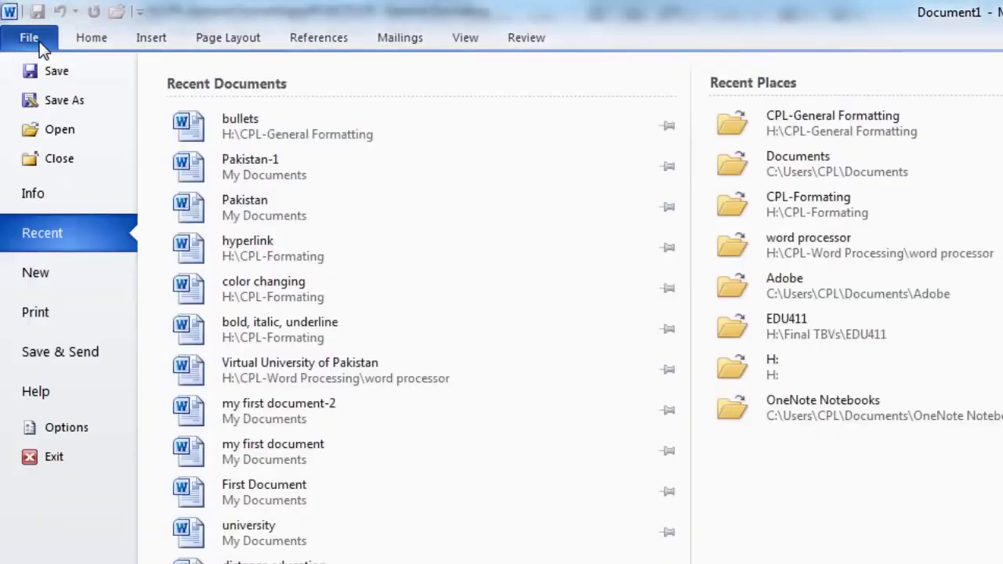
left_click(37, 276)
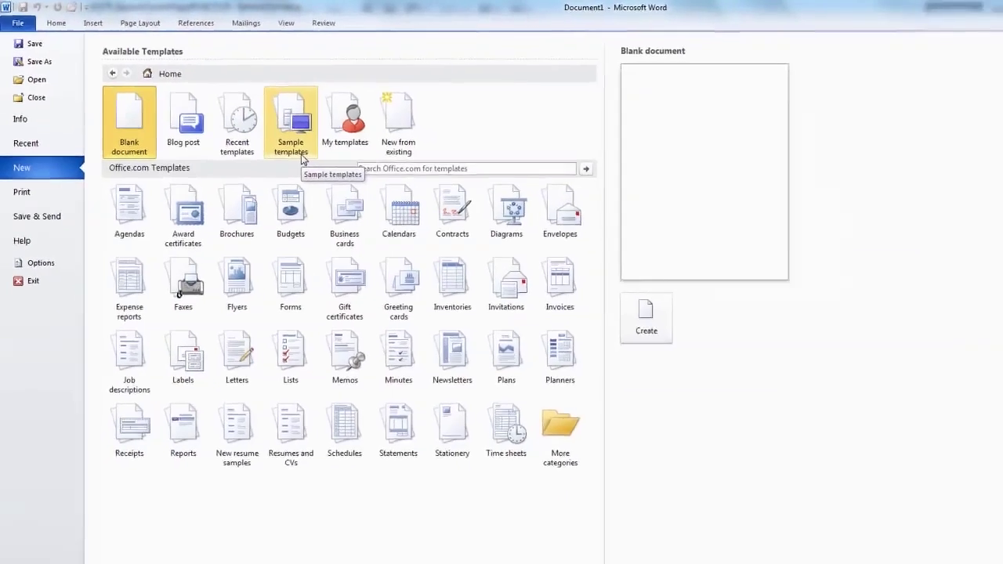
left_click(357, 187)
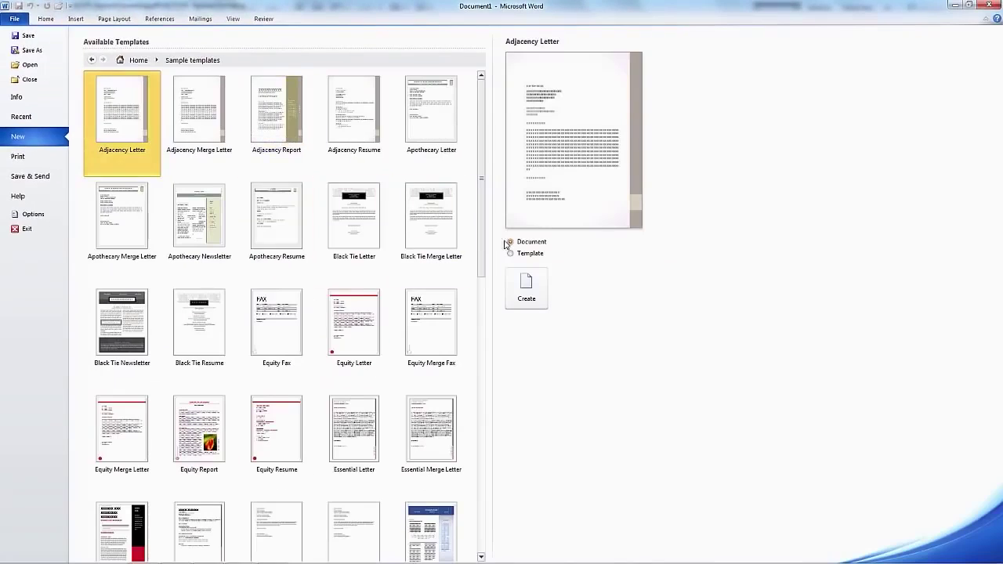
scroll(470, 290, "down", 3)
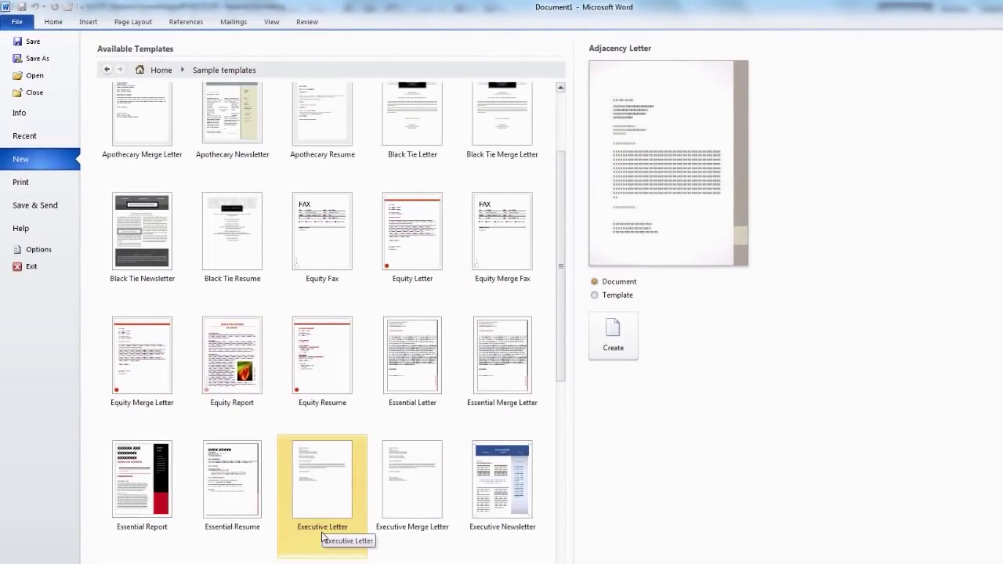
left_click(322, 537)
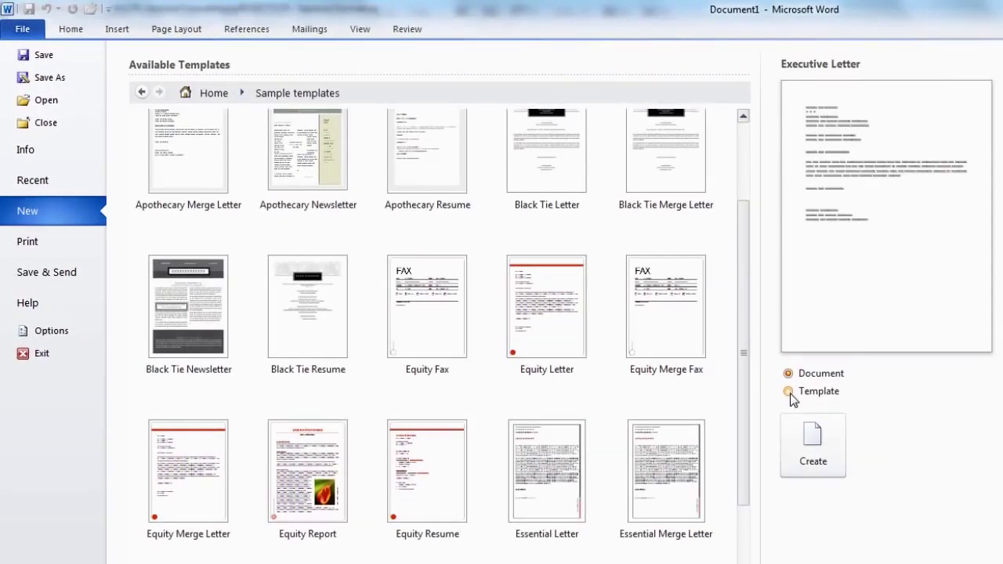
left_click(789, 392)
left_click(812, 473)
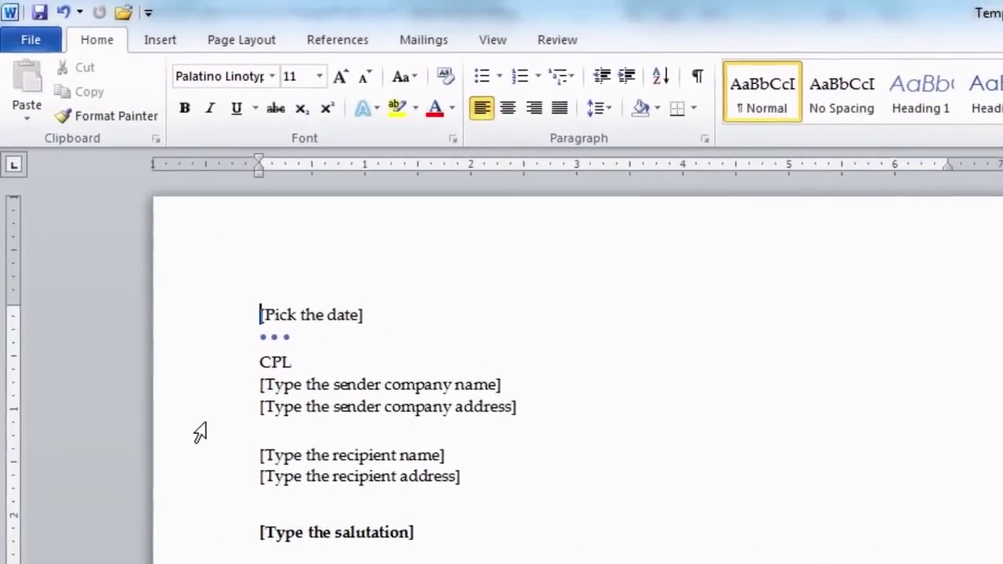
Step: Pick January 14, 2015 in the date control's calendar so the letter shows 1/14/2015
left_click(296, 316)
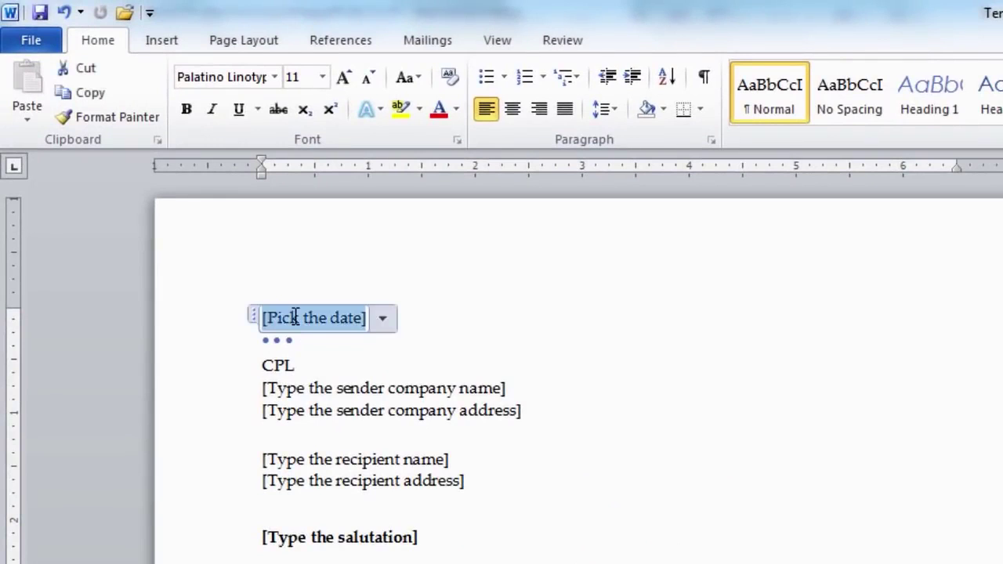
left_click(383, 320)
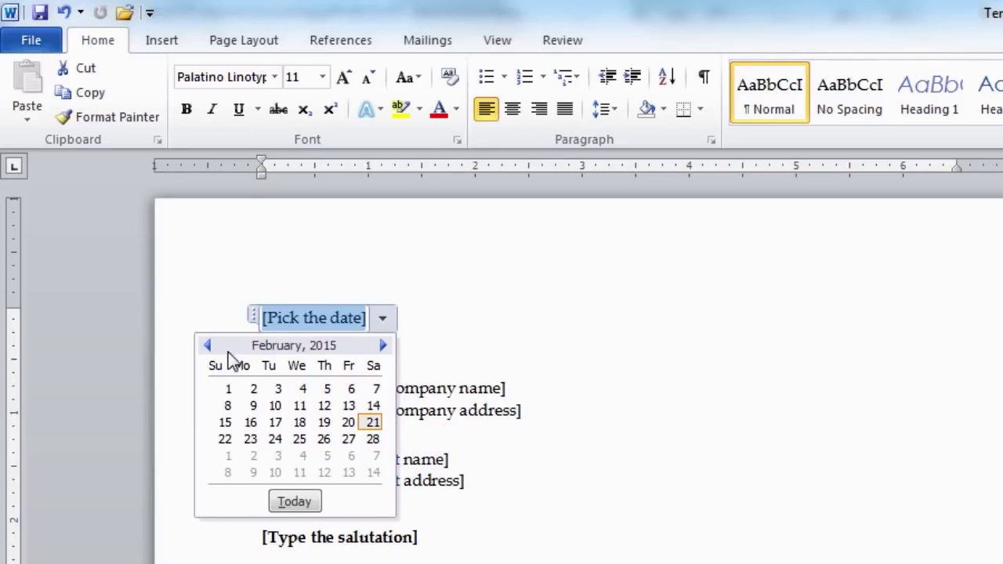
left_click(206, 347)
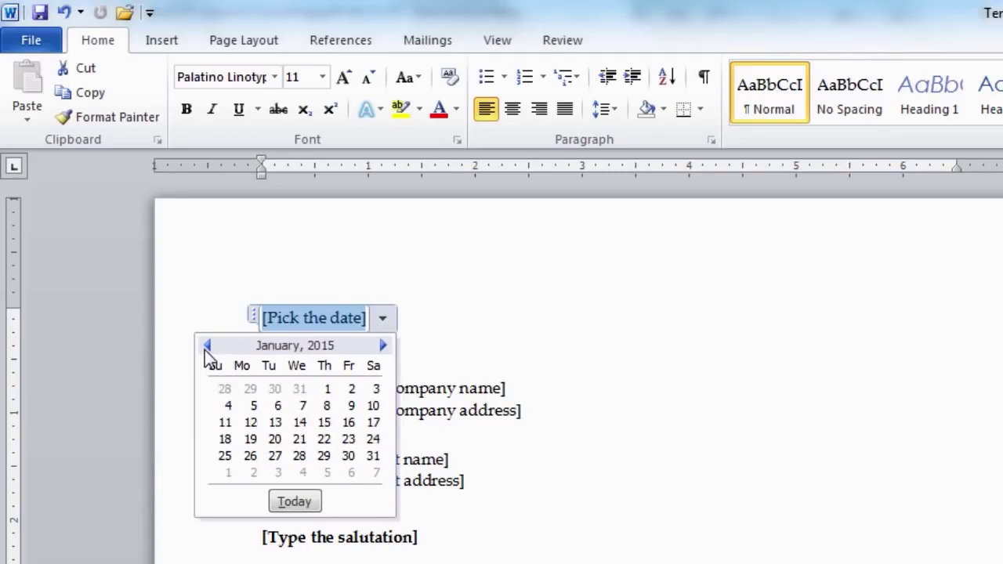
left_click(301, 423)
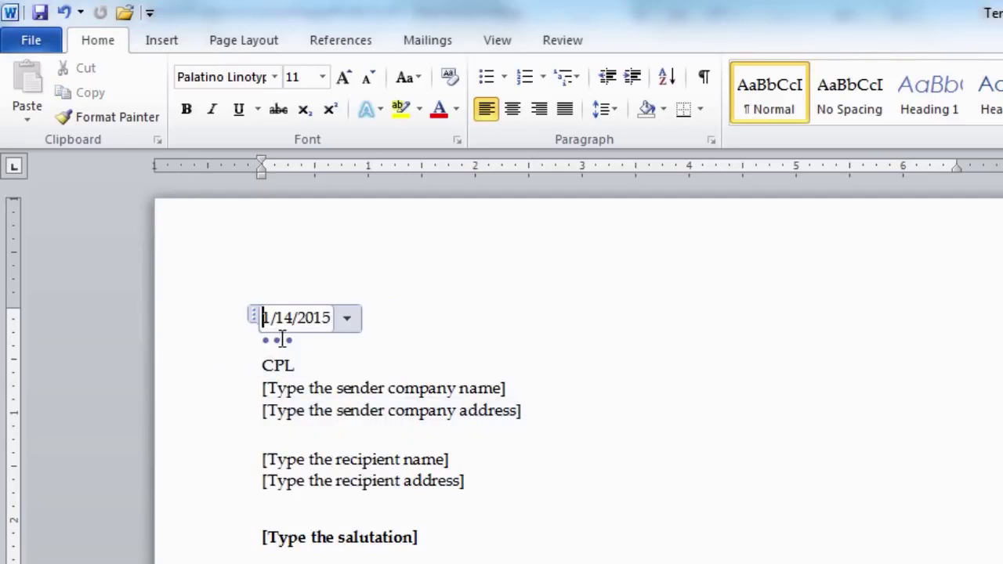
left_click(336, 389)
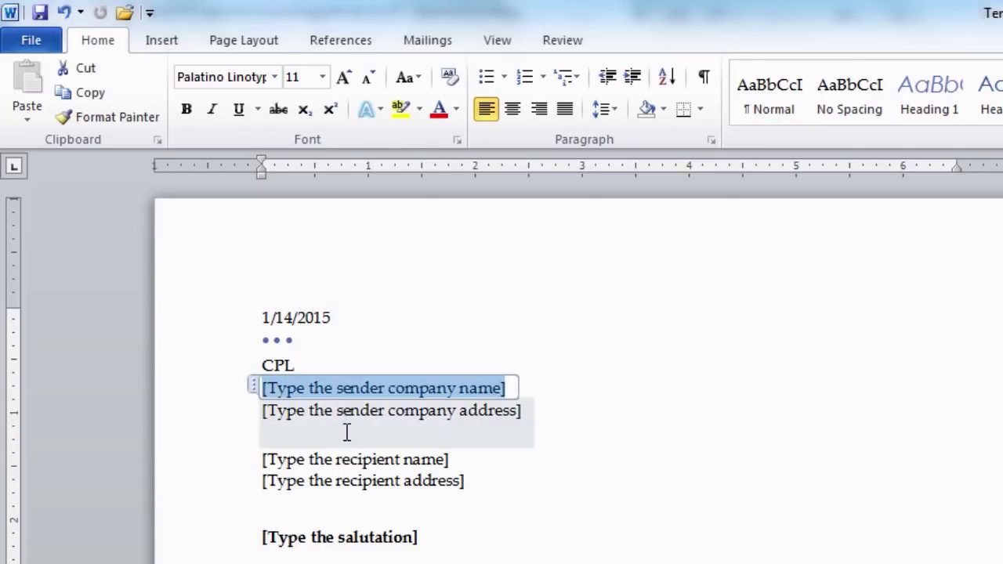
Step: Enter the sender's name and the university campus address in the sender placeholders
left_click(267, 410)
type("Virtual University M.A Jinnah Campus, Defence Road")
type(", Off Raiwind Road, Lahore.")
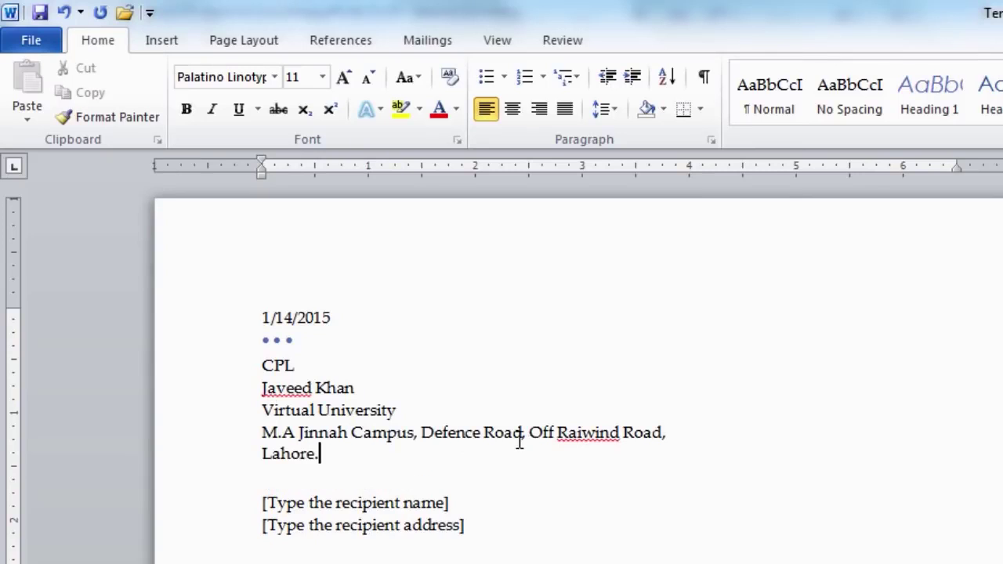
Step: Fill in the recipient's name and two-line street address, and the salutation 'Dear Sir,'
left_click(306, 501)
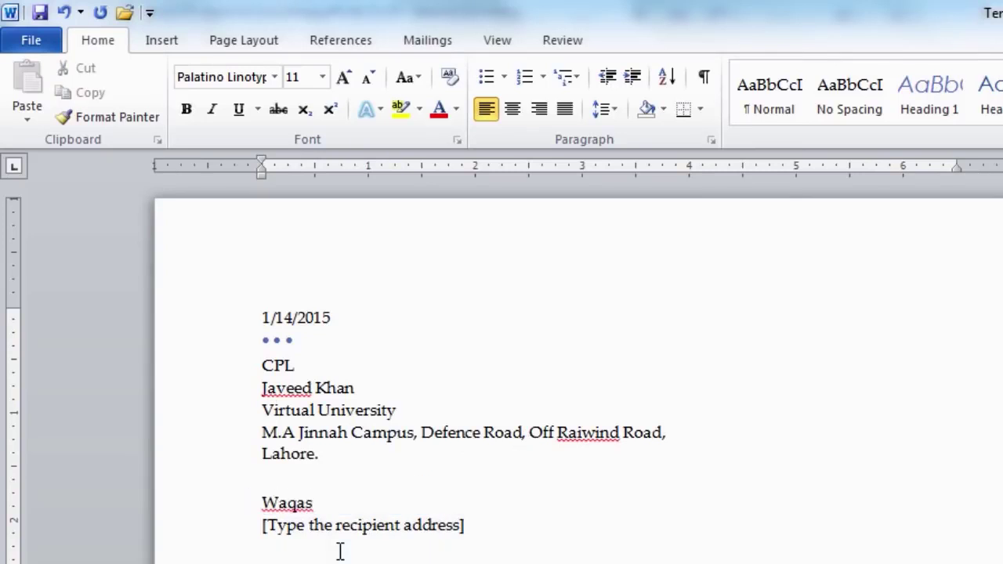
left_click(283, 527)
key("Return")
left_click(244, 539)
type("Dear Sir,")
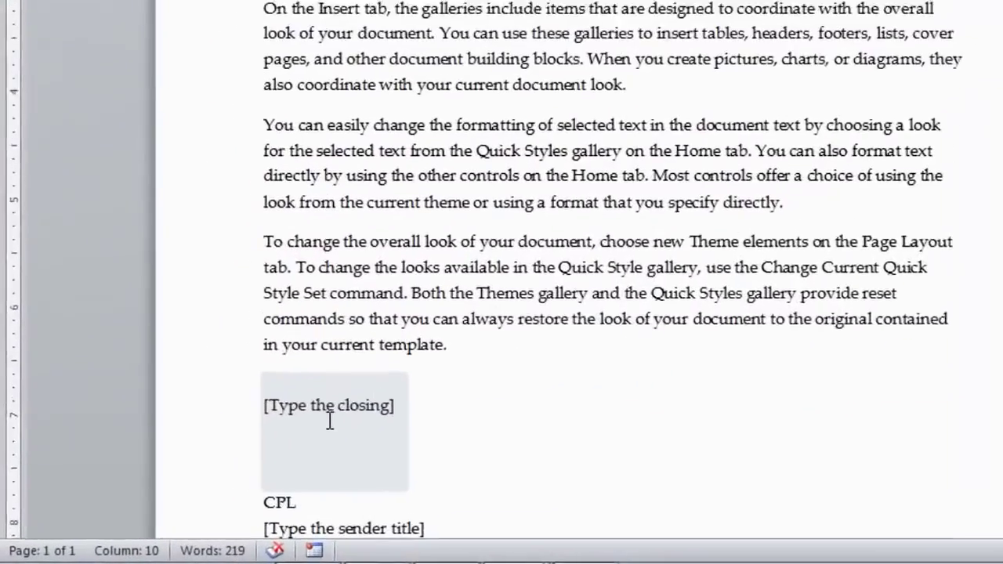
Step: Add the closing 'Yours Sincerely' and the sender title 'Project Manager'
left_click(153, 491)
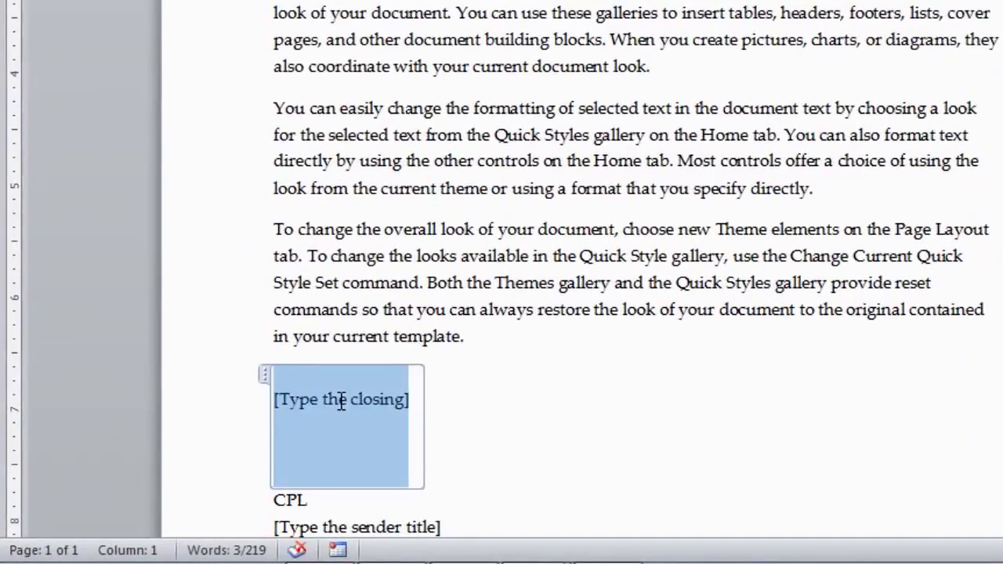
type("Yours Sincerely")
scroll(345, 404, "down", 2)
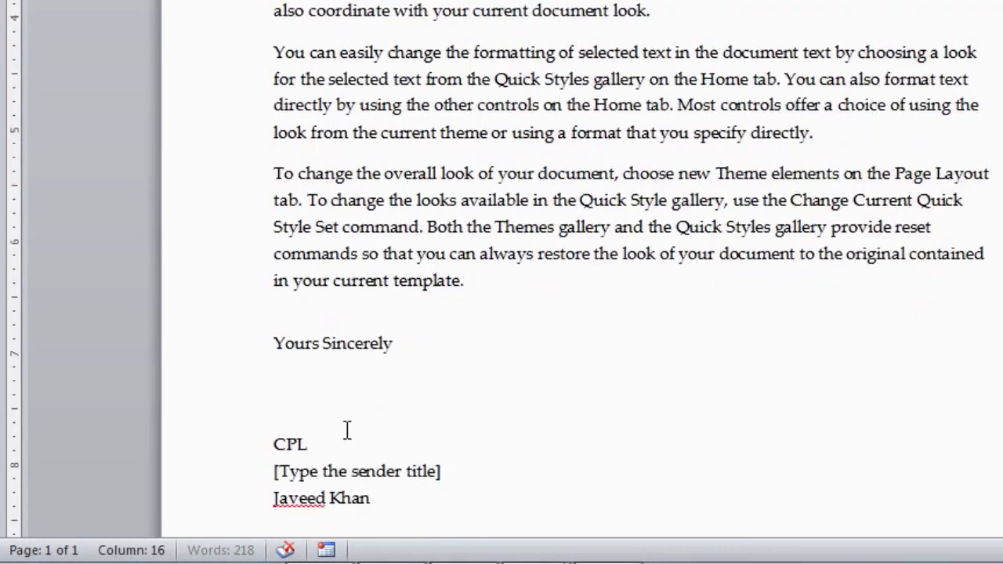
left_click(290, 415)
type("Projec")
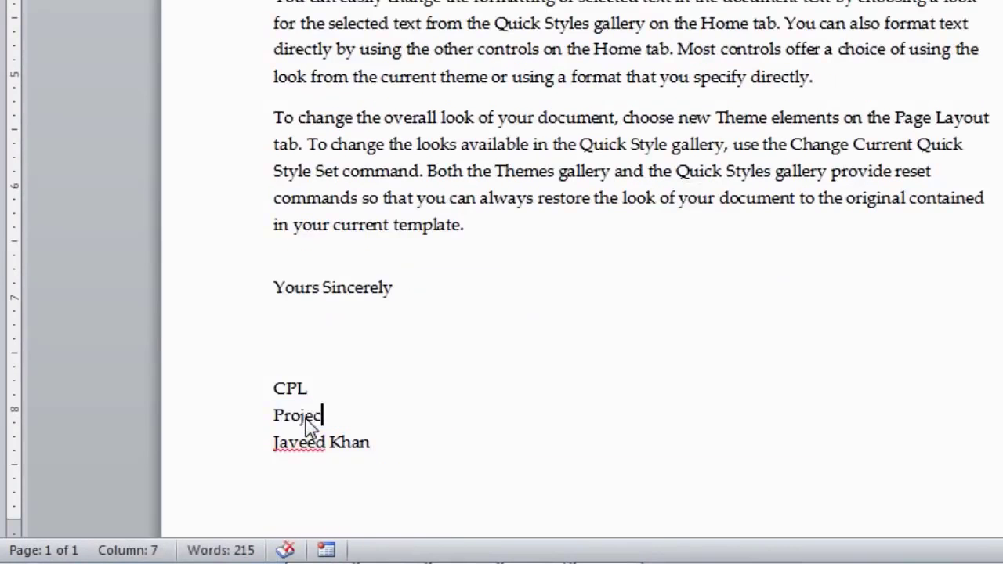
type("t Manager")
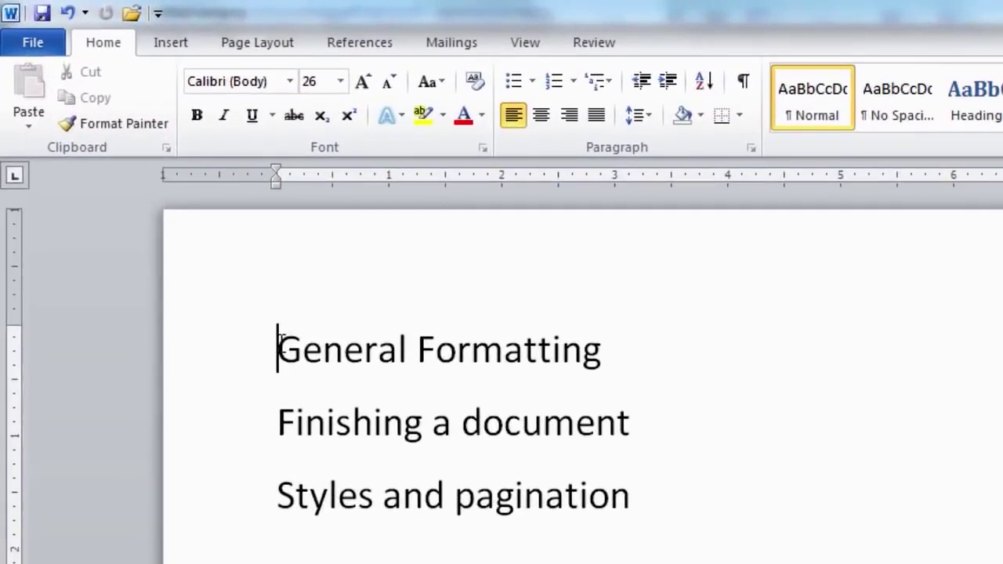
Step: Format the 'General Formatting' heading as bold, underlined 36 pt text
left_click_drag(274, 345, 533, 367)
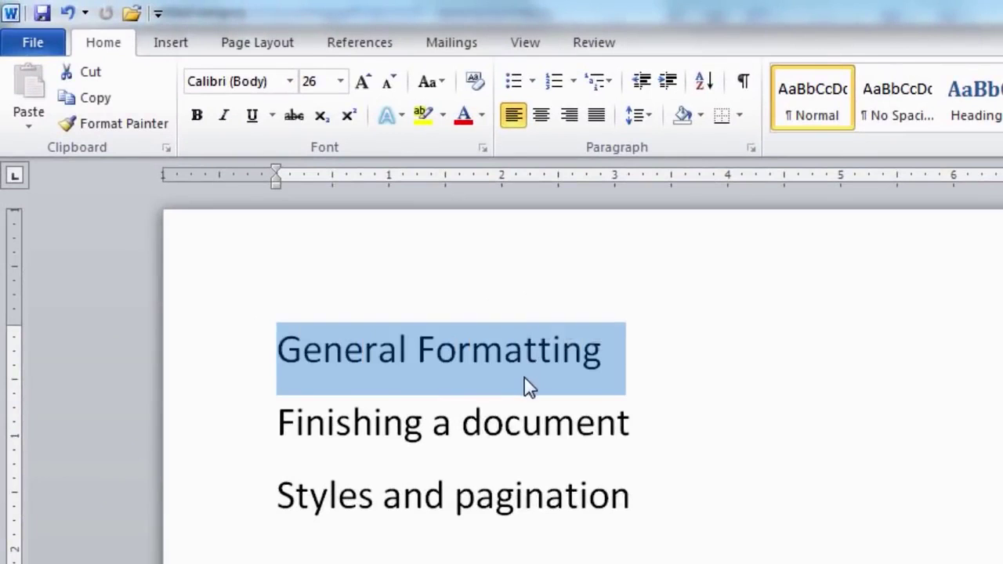
left_click(203, 122)
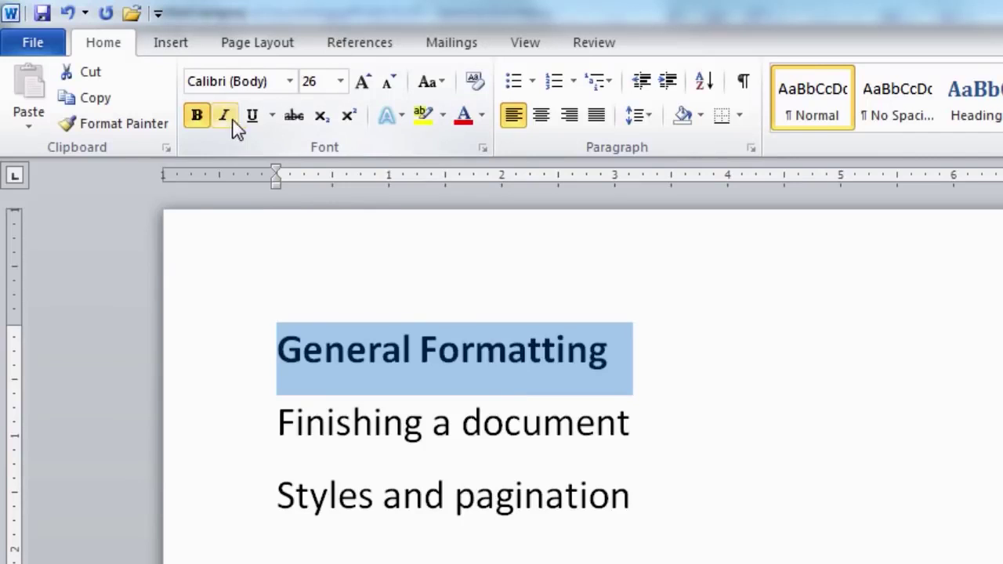
left_click(252, 118)
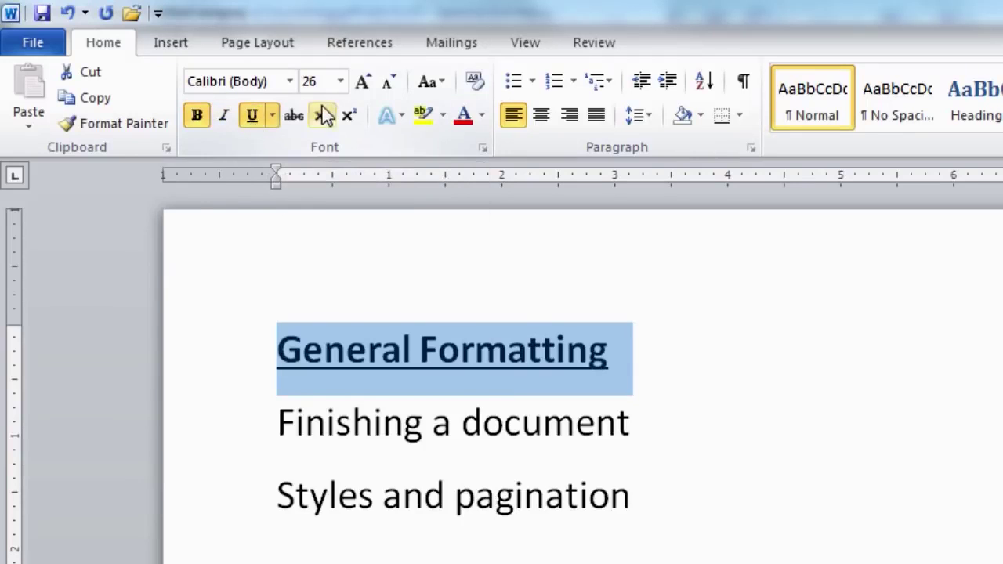
left_click(340, 83)
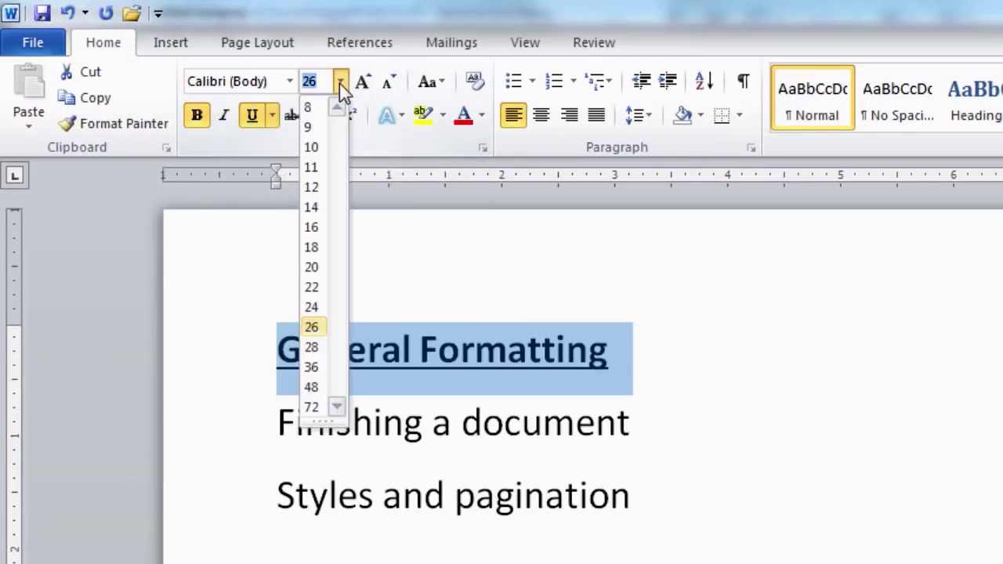
left_click(311, 367)
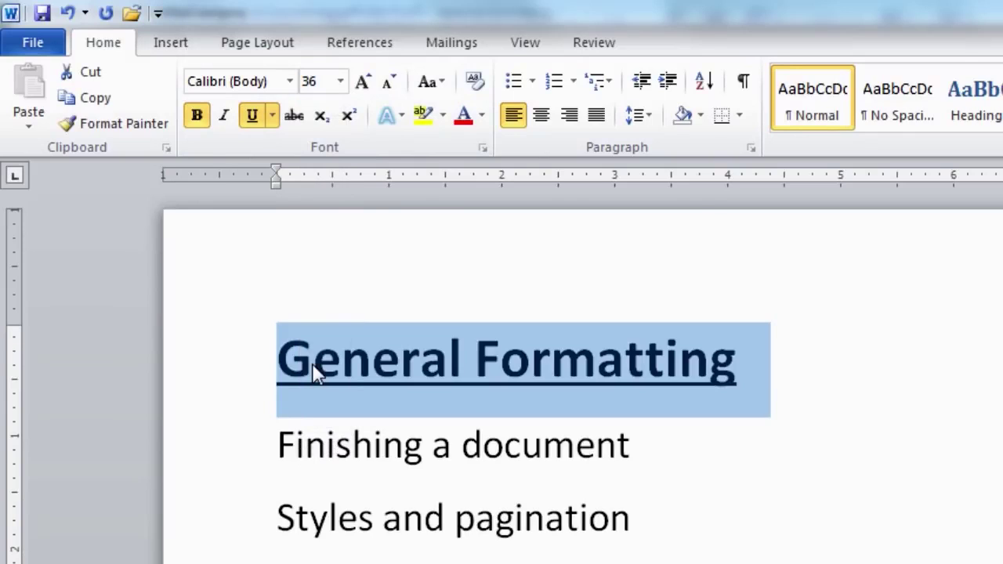
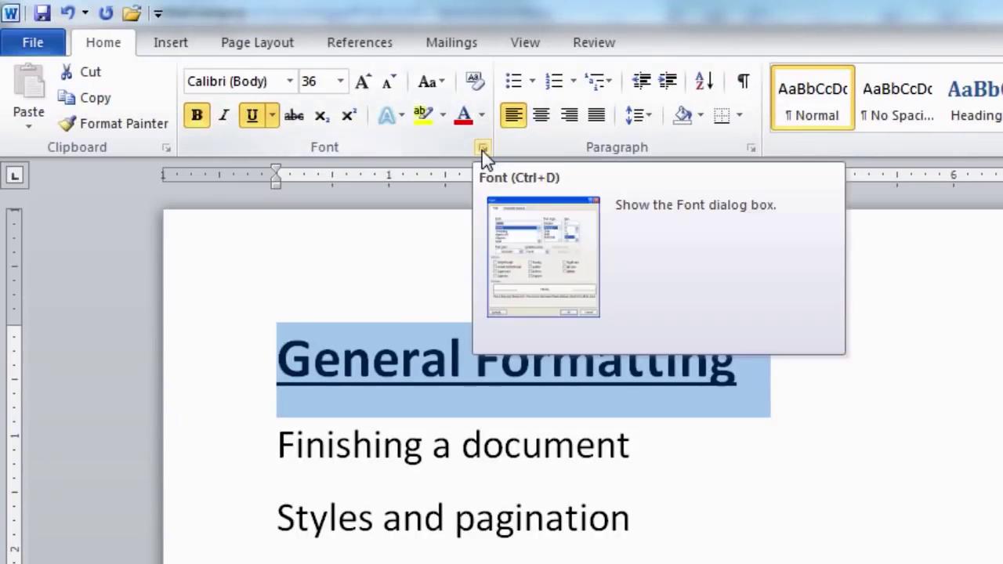
Step: Select the 'Finishing a document' line and set its font style to Bold Italic in the Font dialog
left_click(484, 149)
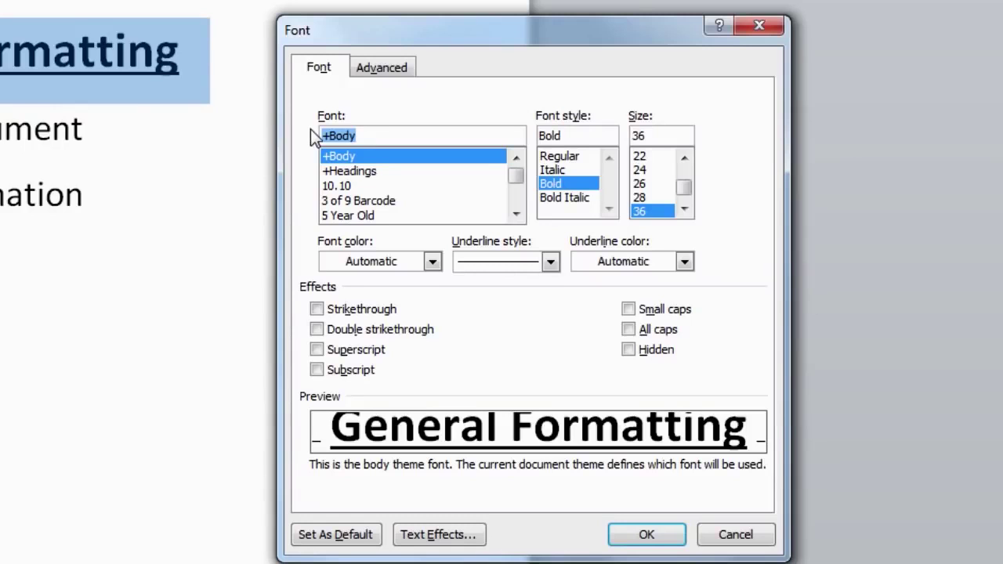
left_click(758, 539)
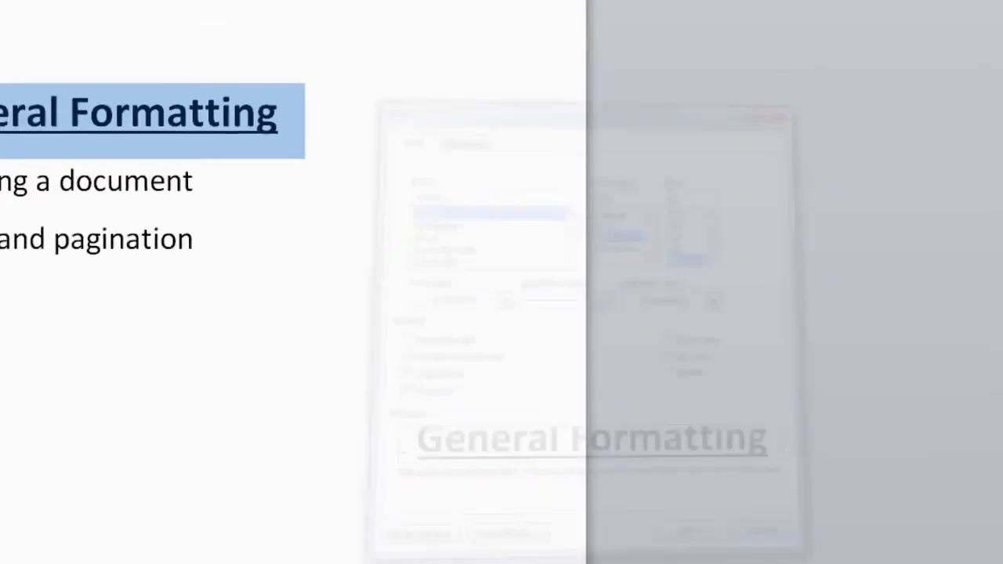
left_click_drag(168, 271, 342, 273)
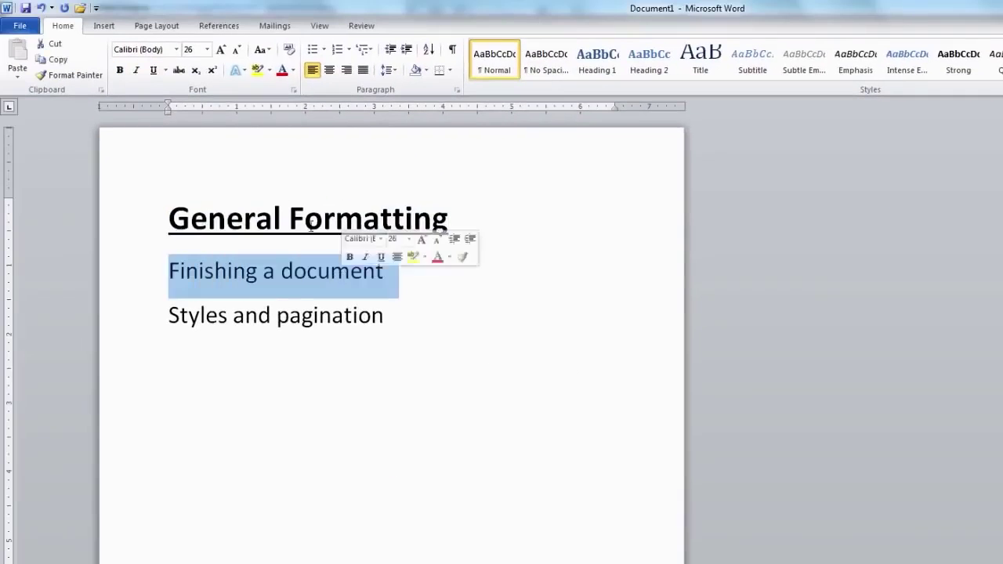
left_click(294, 91)
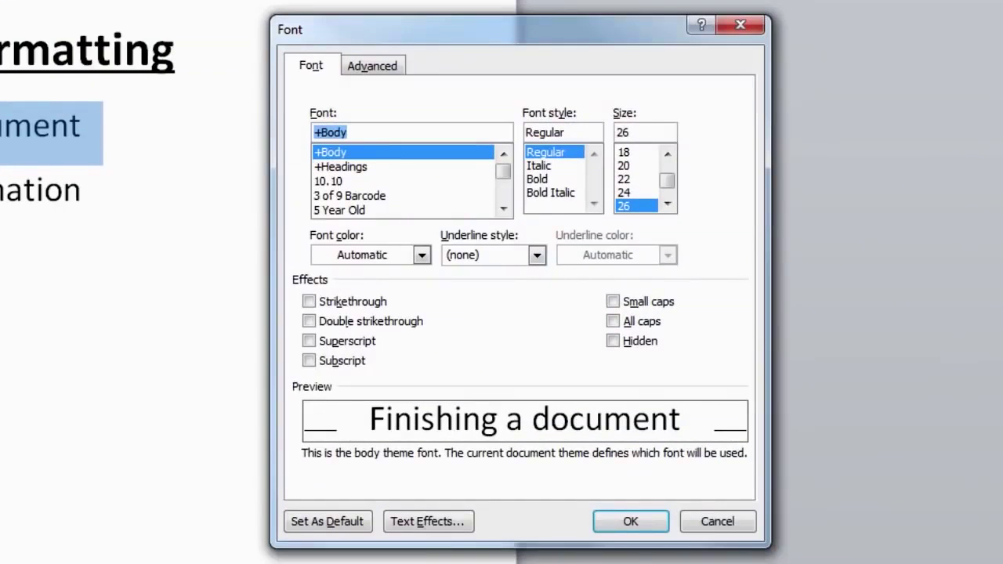
left_click(550, 193)
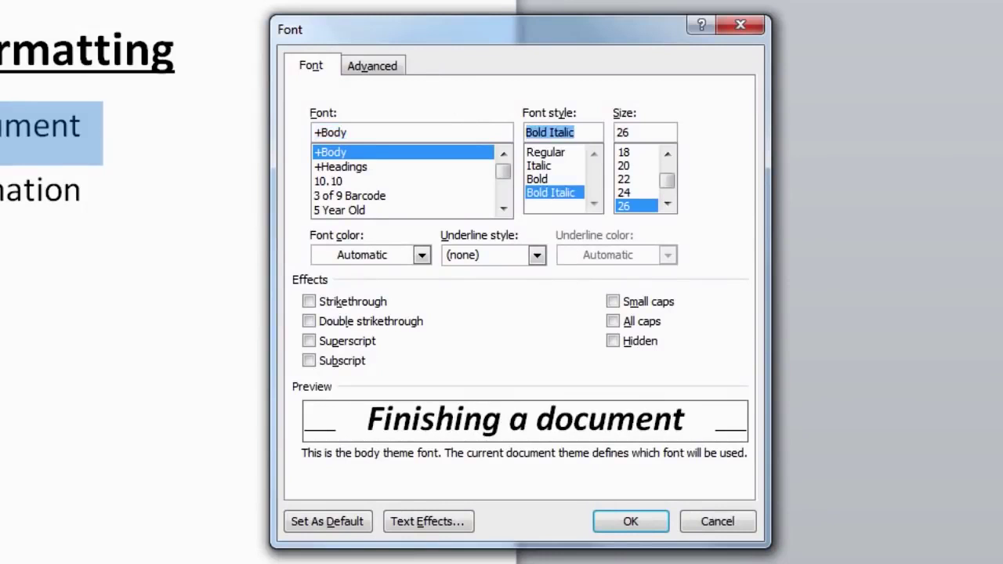
left_click(627, 522)
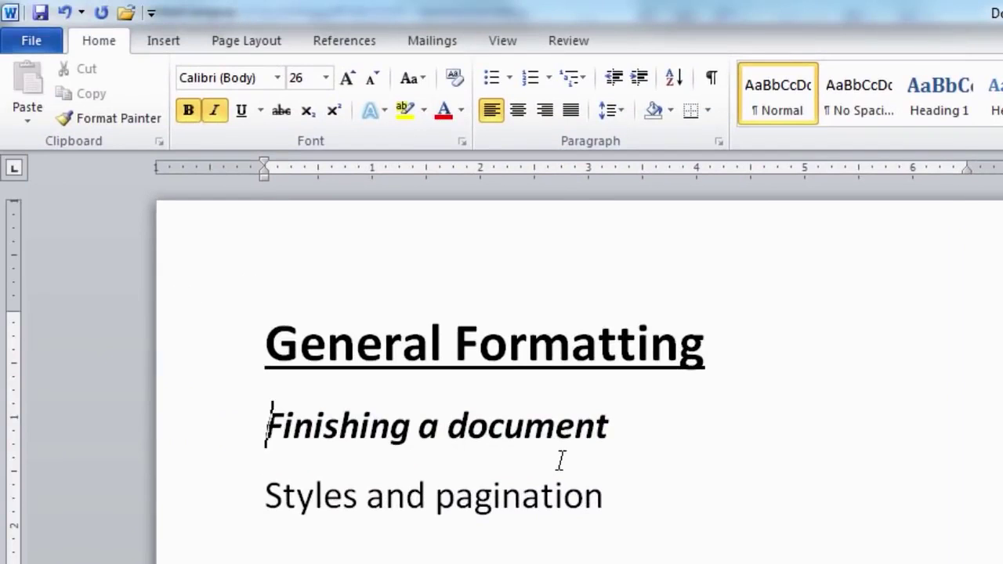
Step: Select 'Styles and pagination' and apply Bold and Italic from the Home tab
left_click(260, 498)
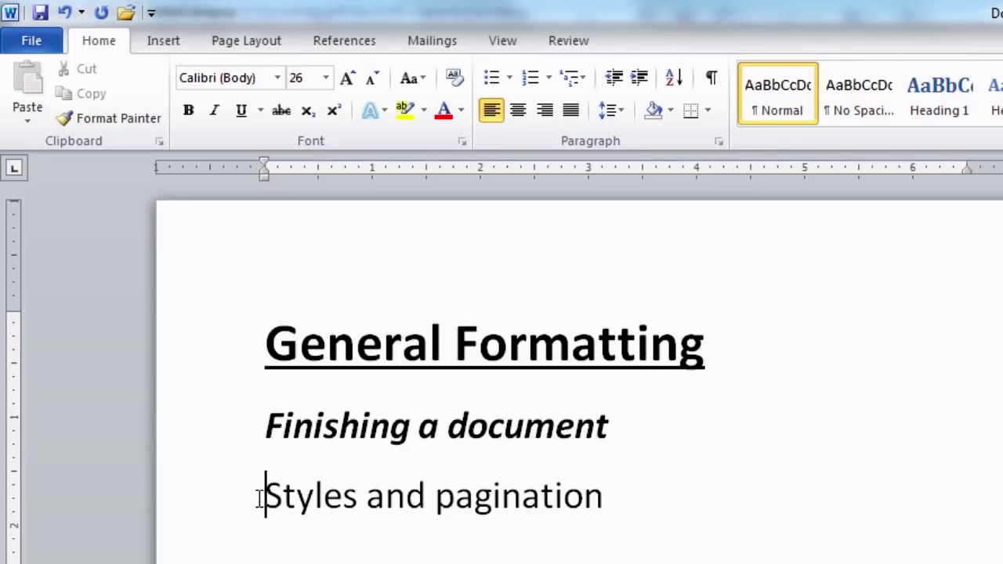
left_click_drag(265, 426, 571, 424)
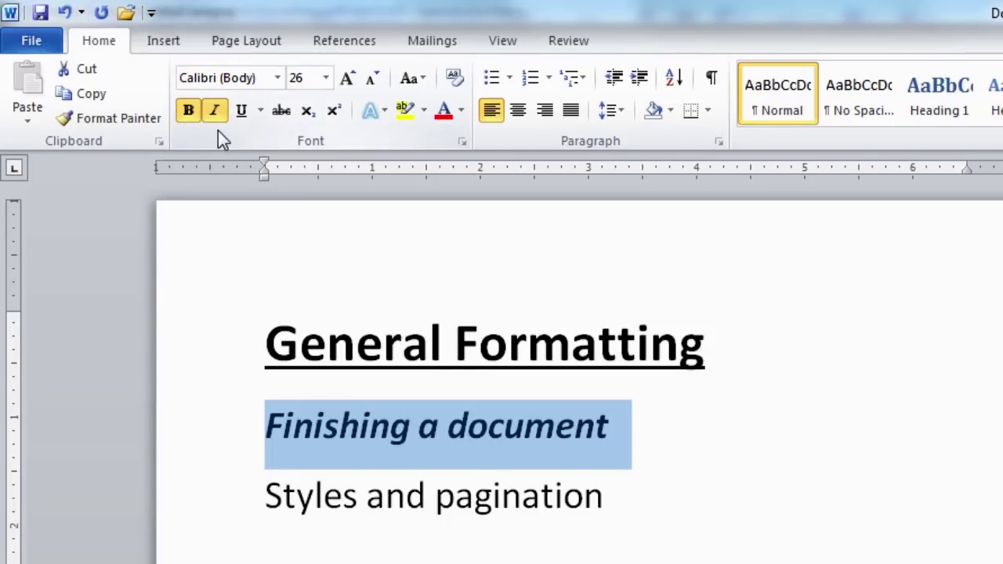
left_click(267, 494)
left_click_drag(267, 494, 447, 495)
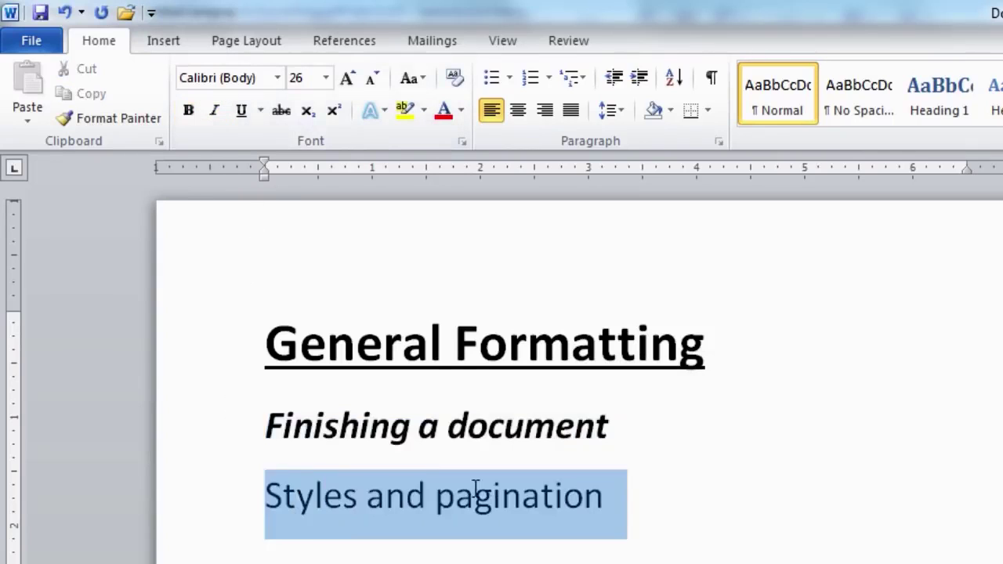
left_click(186, 116)
left_click(213, 117)
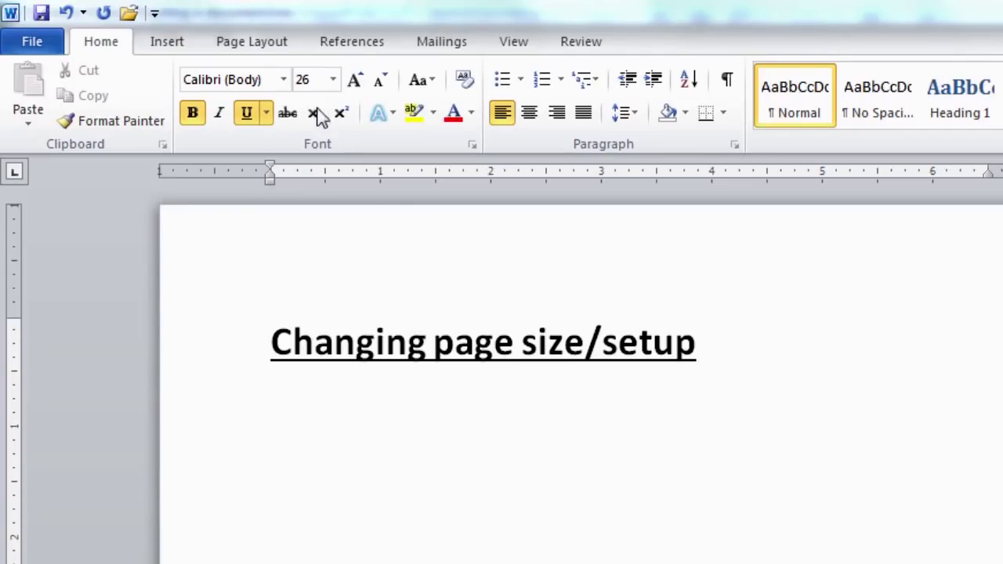
Step: Switch the ribbon to the Page Layout tab
left_click(252, 42)
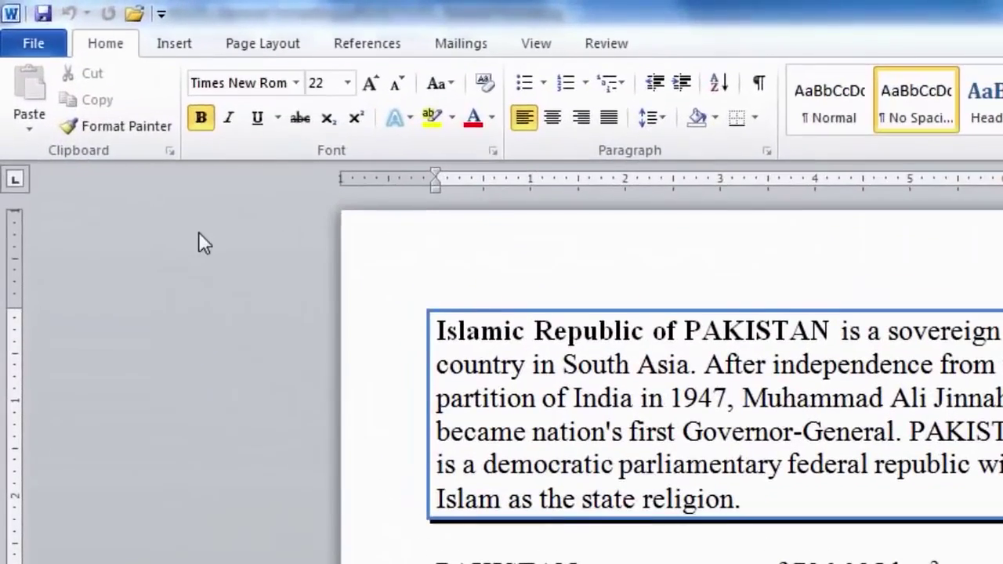
Step: Insert the Blank built-in header from the Insert tab's Header gallery
left_click(178, 47)
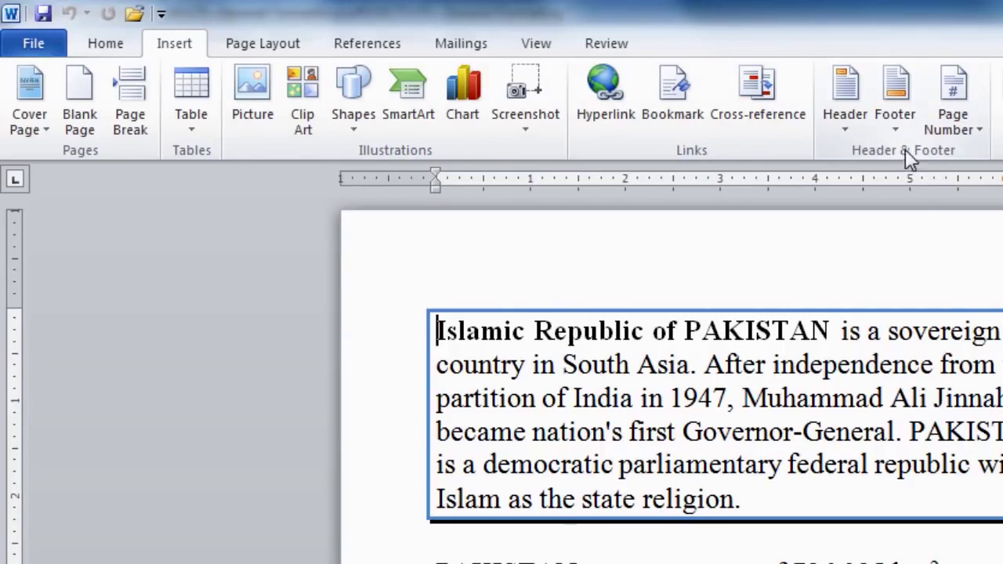
left_click(848, 100)
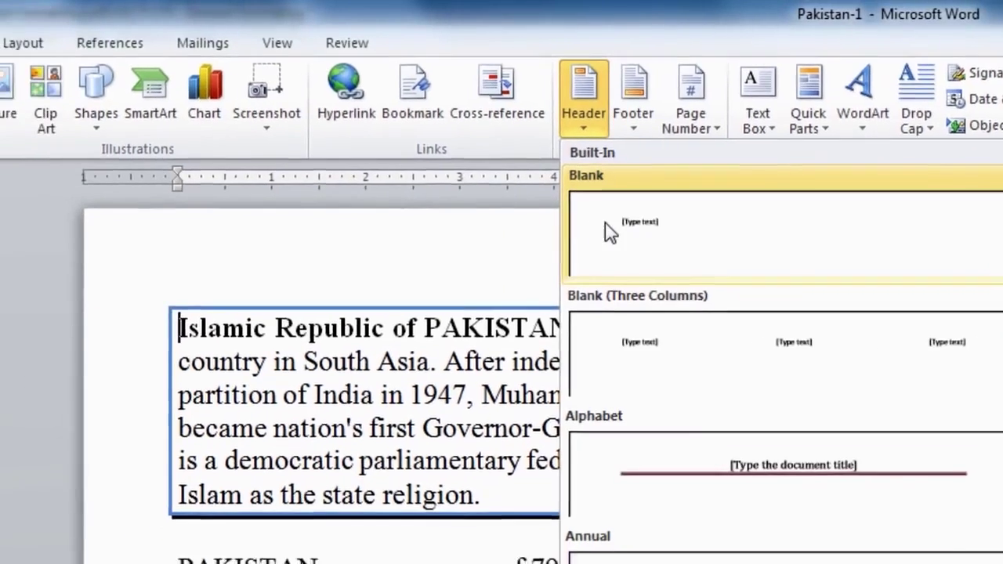
left_click(533, 241)
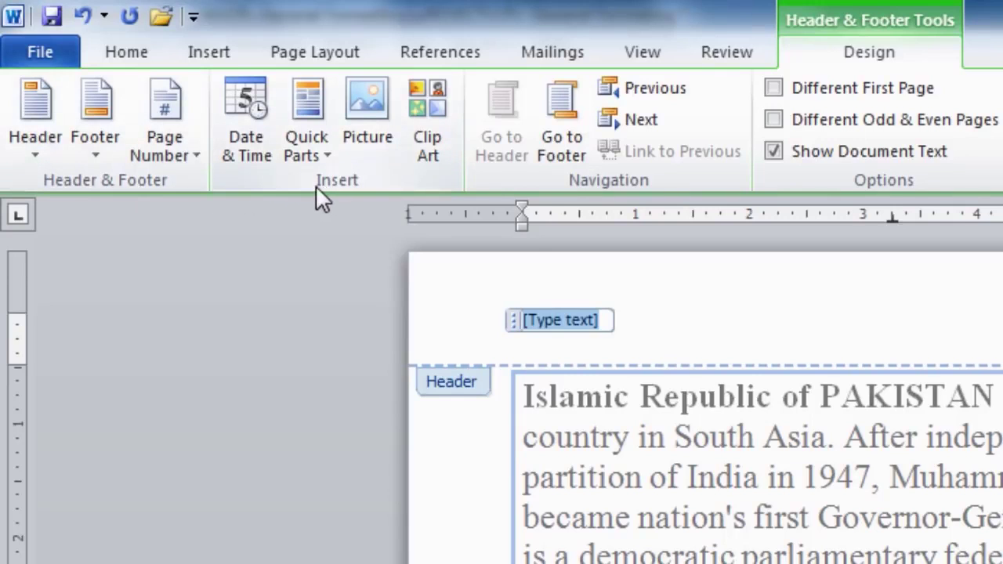
Step: Insert the Author document property into the header and bring up the Date and Time dialog
left_click(311, 102)
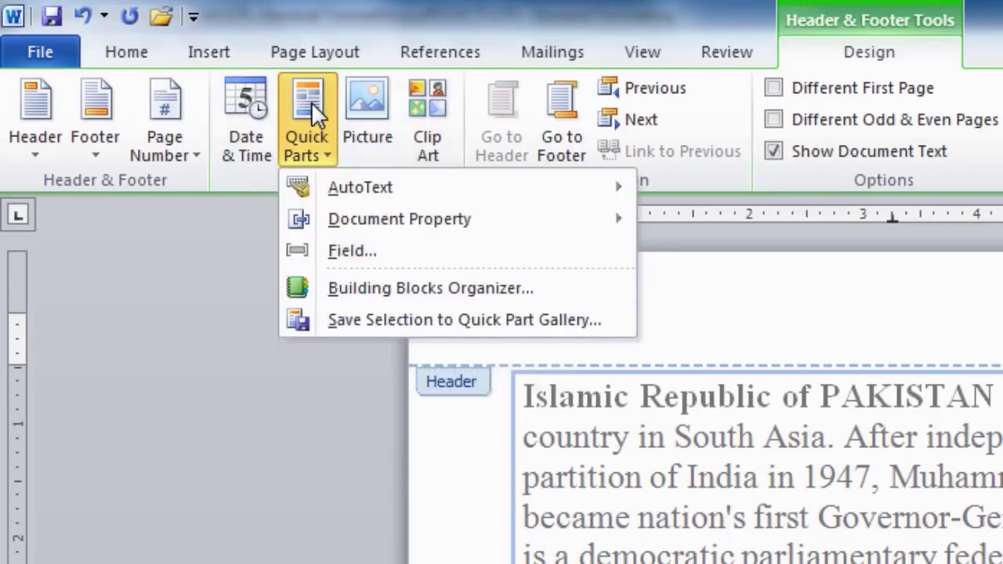
mouse_move(427, 226)
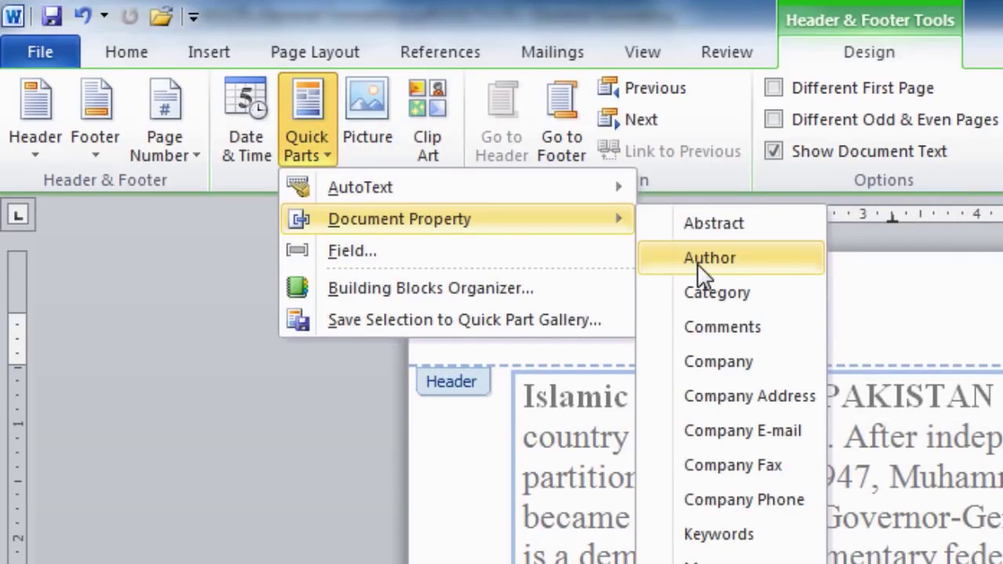
left_click(761, 275)
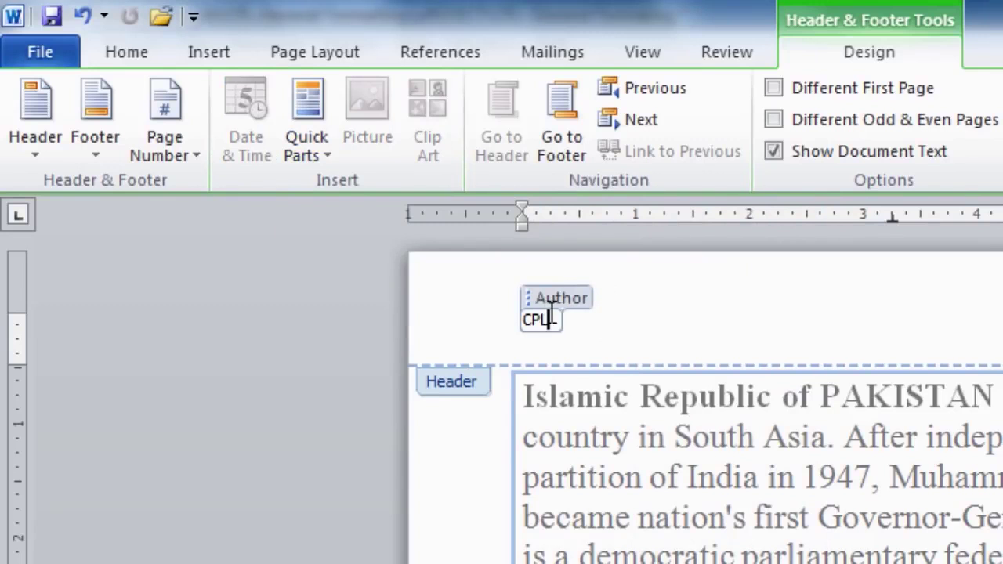
left_click(558, 298)
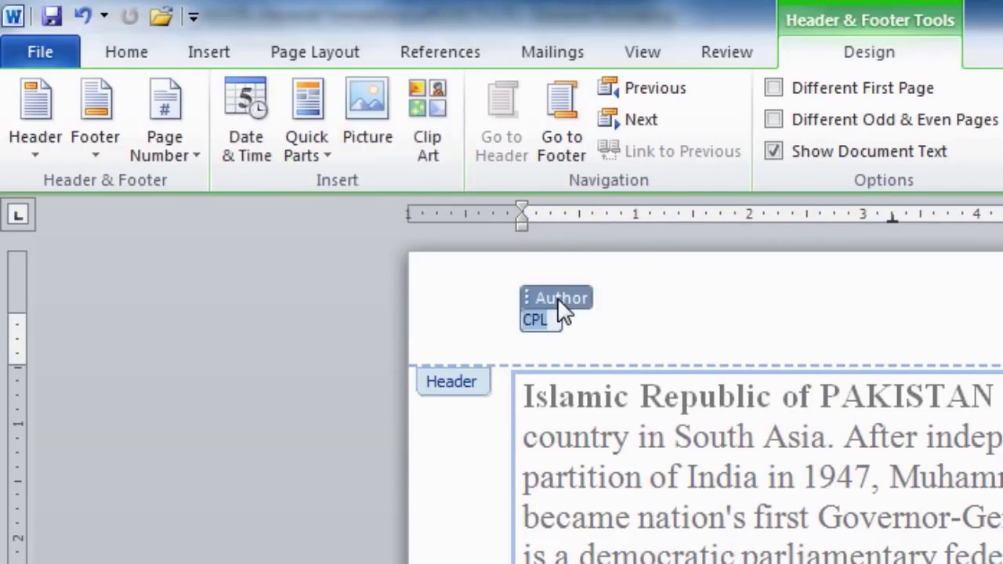
left_click(249, 113)
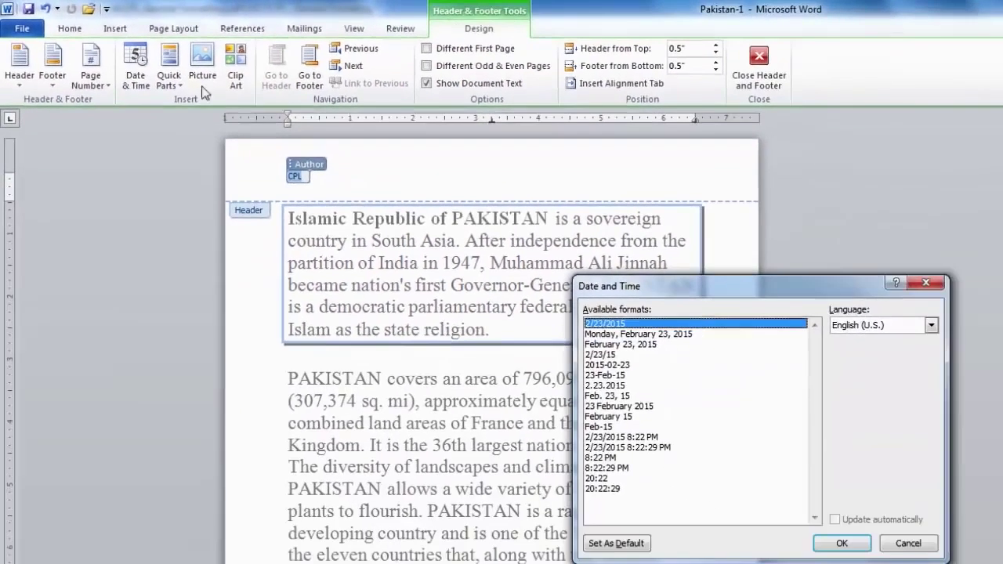
Step: Insert the Monday, February 23, 2015 date, then replace it with 'Virtual University'
left_click(612, 333)
left_click(851, 543)
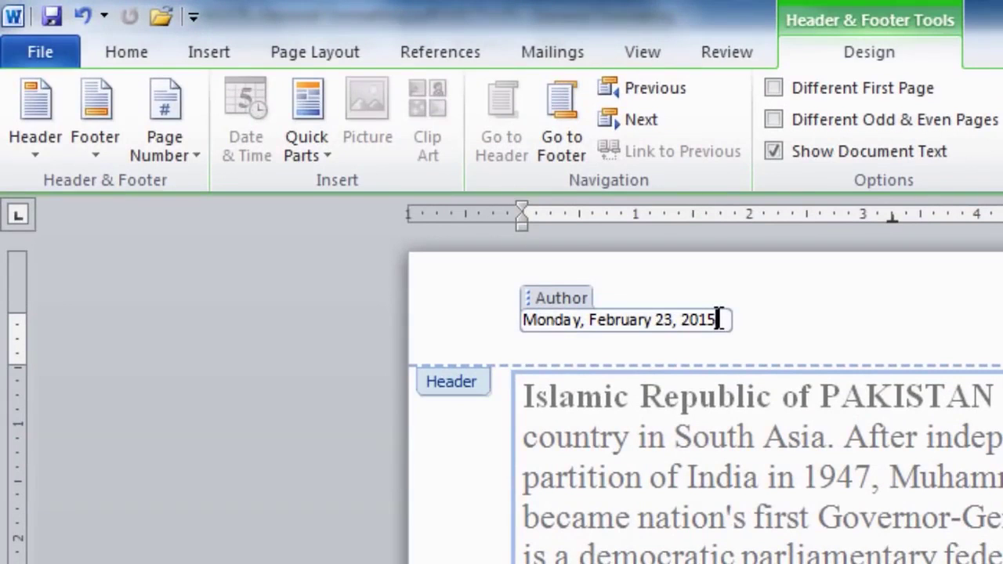
left_click_drag(720, 319, 477, 318)
key("BackSpace")
type("Virtual University")
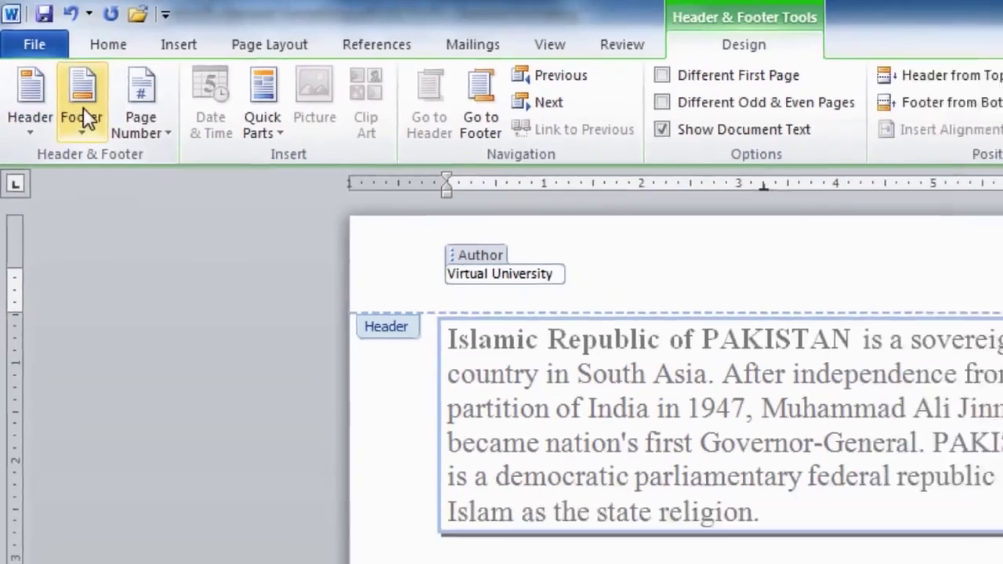
Step: Add a Blank footer and Bold Numbers 'Page 1 of 1' numbering at the bottom of the page
left_click(86, 147)
left_click(78, 110)
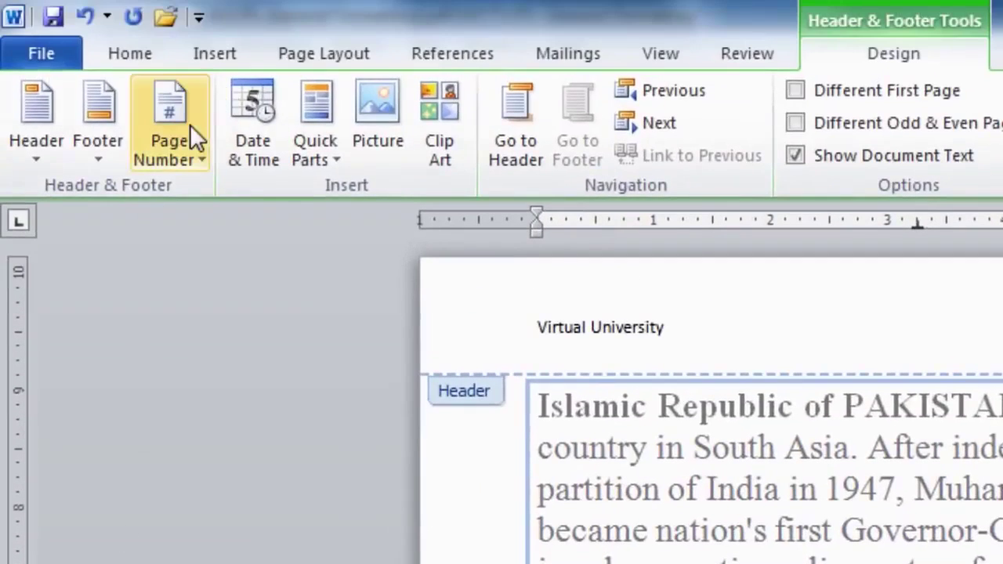
left_click(190, 124)
mouse_move(251, 229)
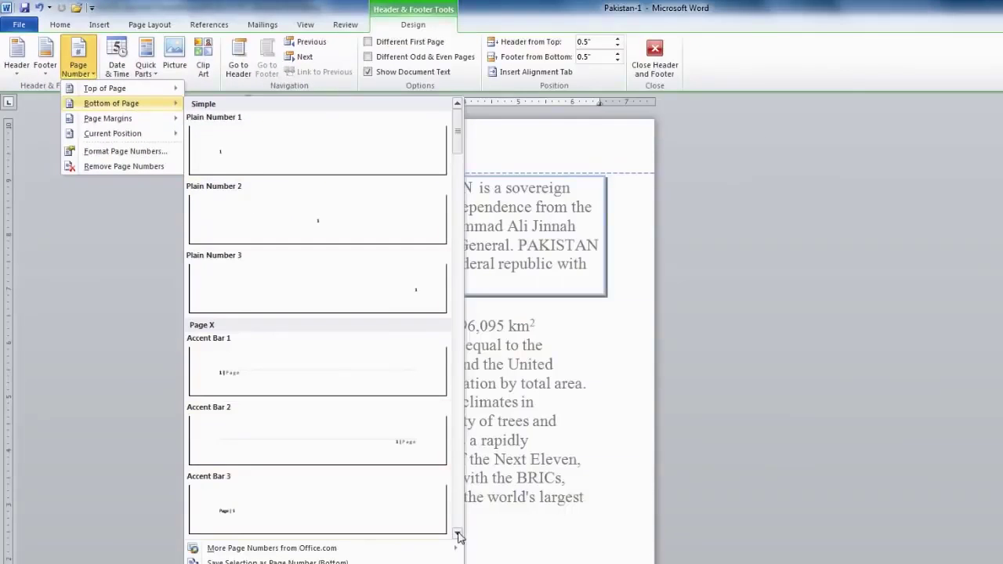
left_click(458, 534)
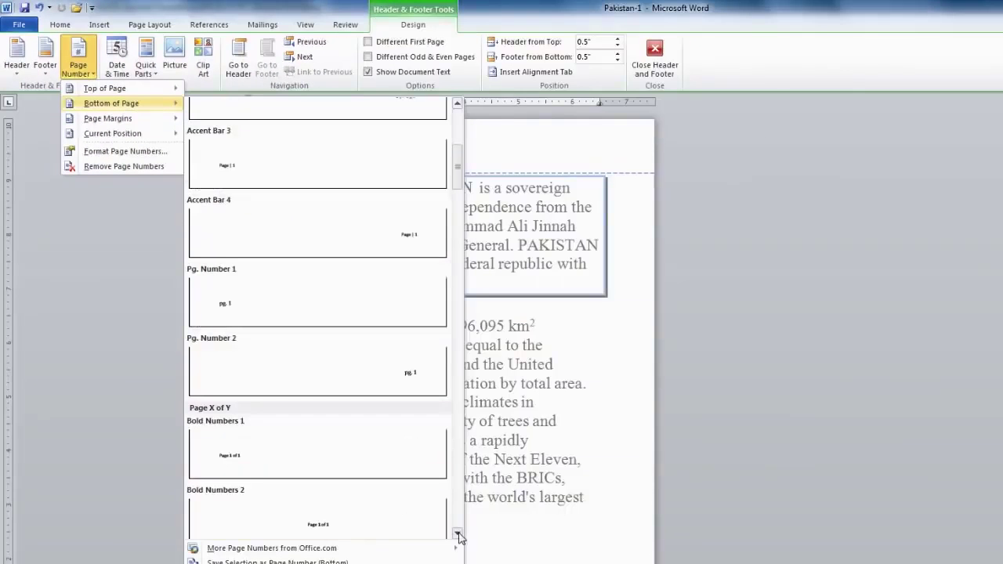
left_click(210, 438)
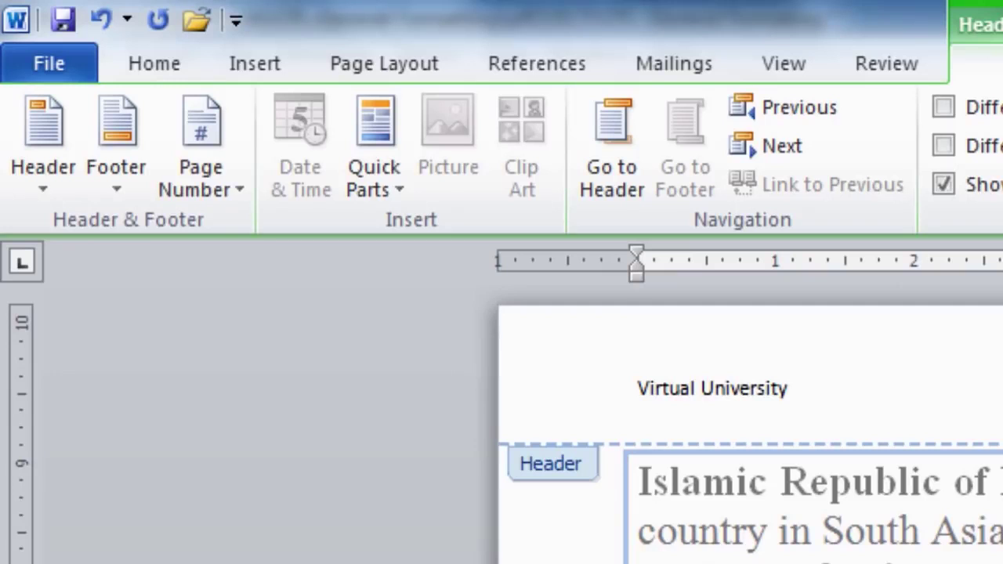
Step: Underline the footer's 'Page 1 of 1' text with Ctrl+U
left_click_drag(638, 389, 799, 389)
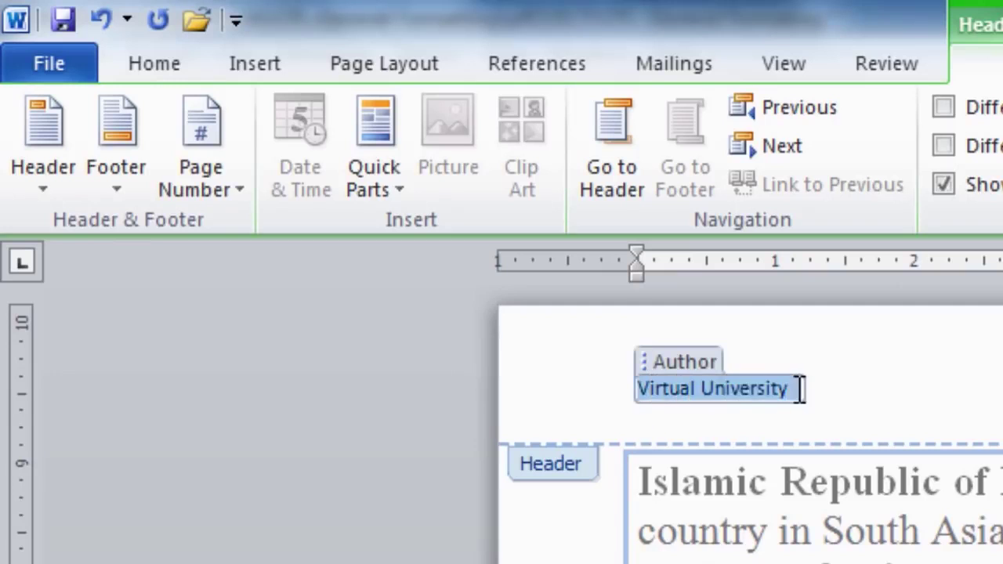
left_click(173, 67)
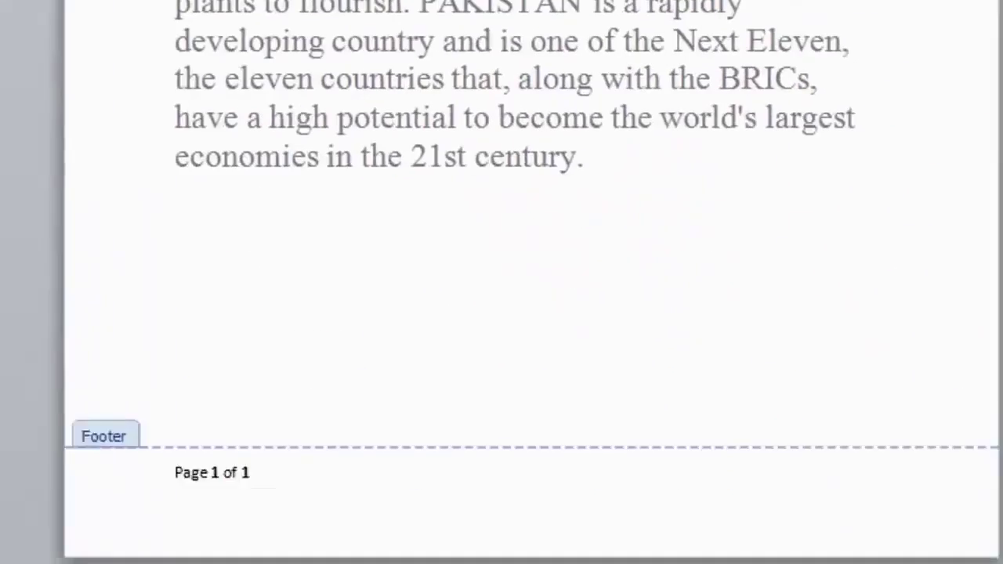
left_click_drag(159, 430, 233, 429)
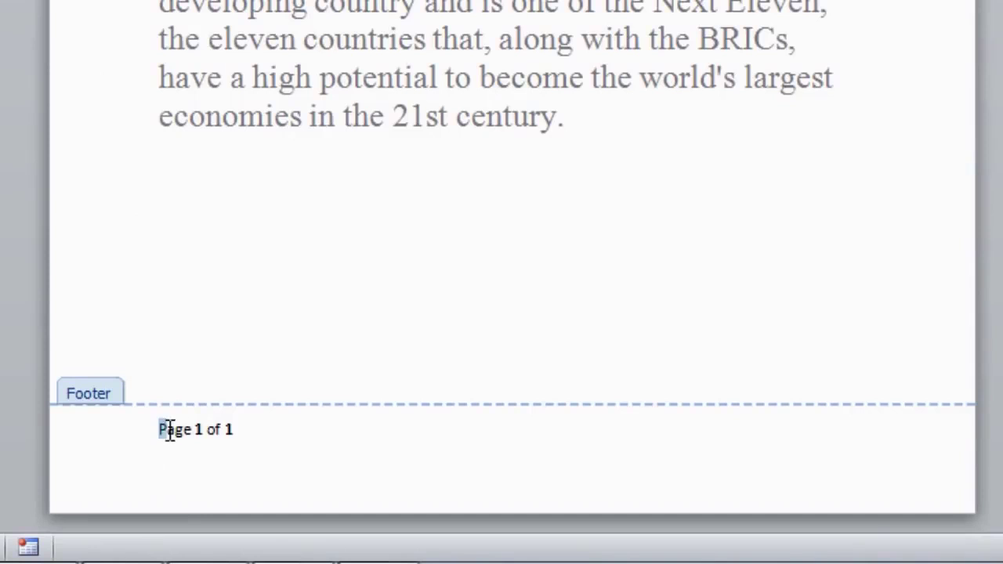
key("ctrl+u")
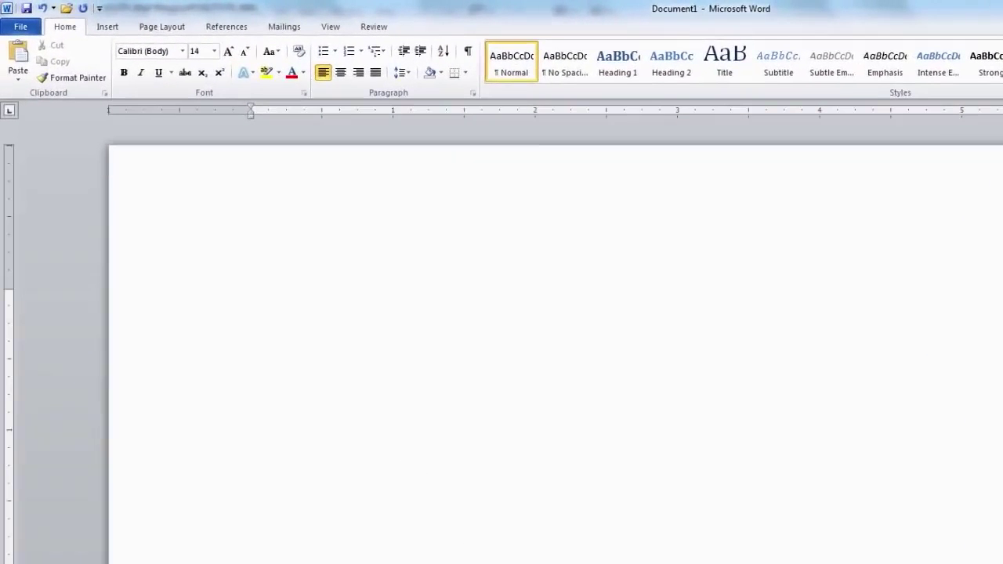
Step: Type 'Imran Khan was the captun of Pakustan in 1992 cricket world cup' into the new document
type("Imran ")
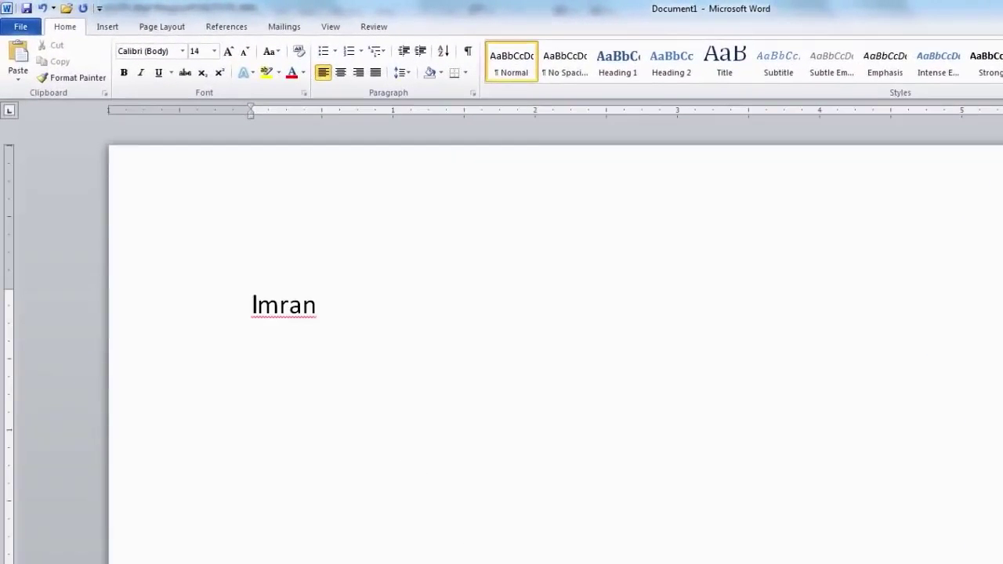
type("Khan was")
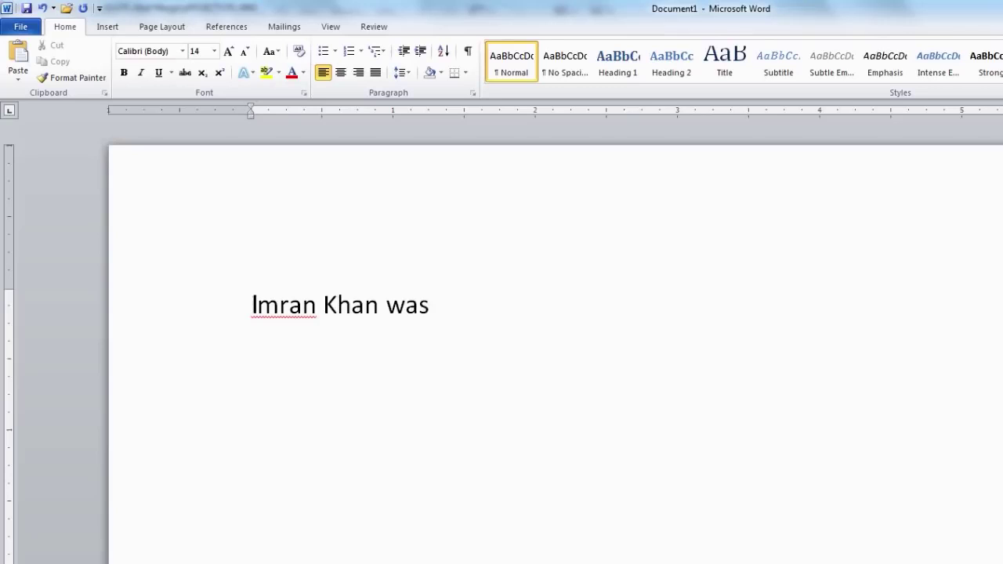
type(" the captun of Pakustan")
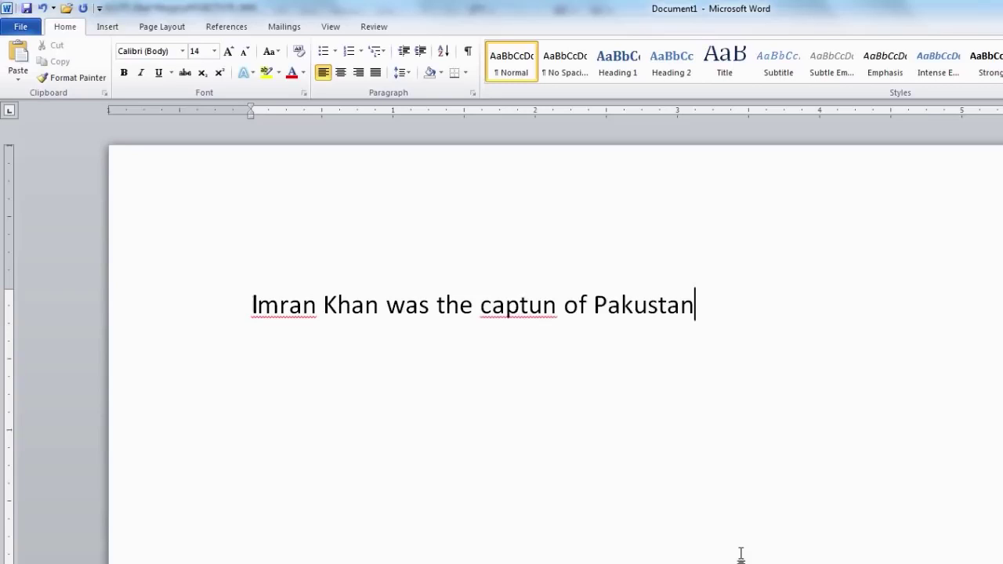
type(" in 1992 cricket world cup")
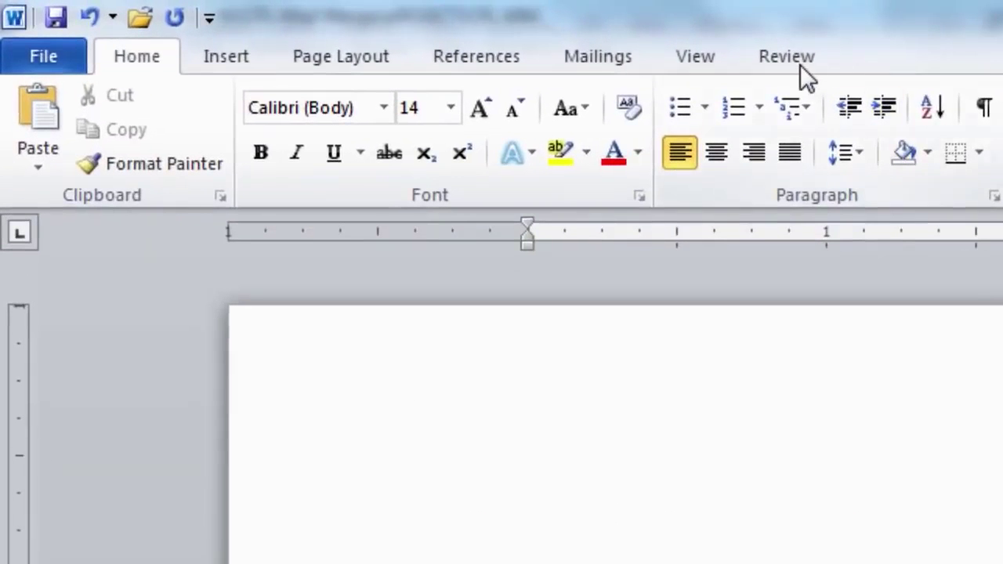
Step: Run Spelling & Grammar from the Review tab on the typed sentence
left_click(793, 60)
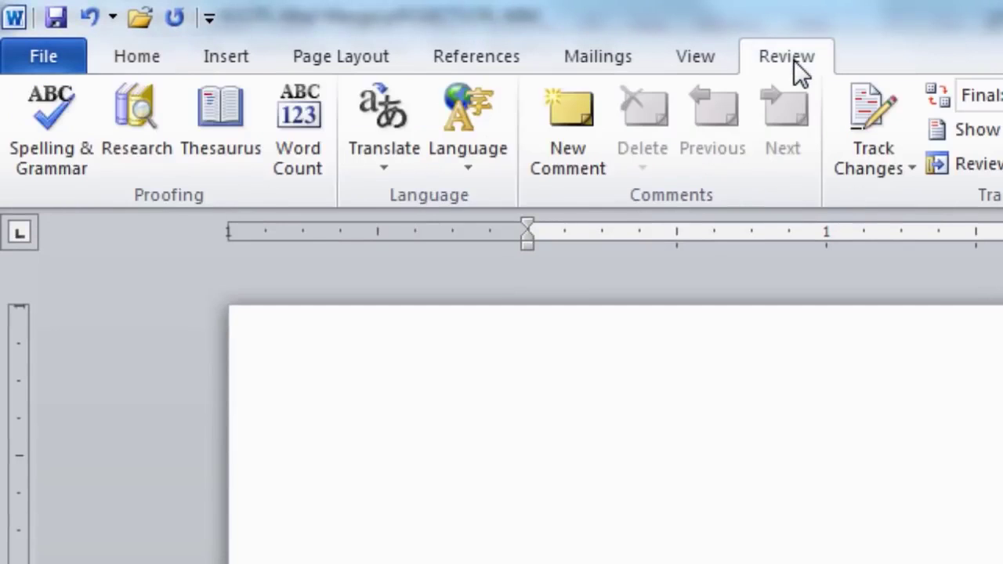
left_click(56, 163)
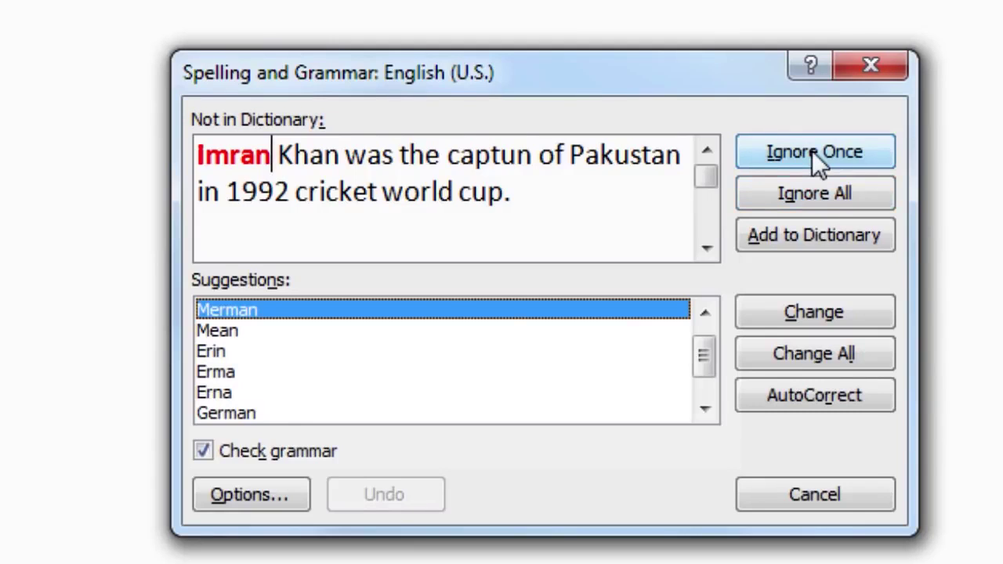
Step: Ignore the flagged name 'Imran' everywhere and change every 'captun' to 'captain'
left_click(820, 194)
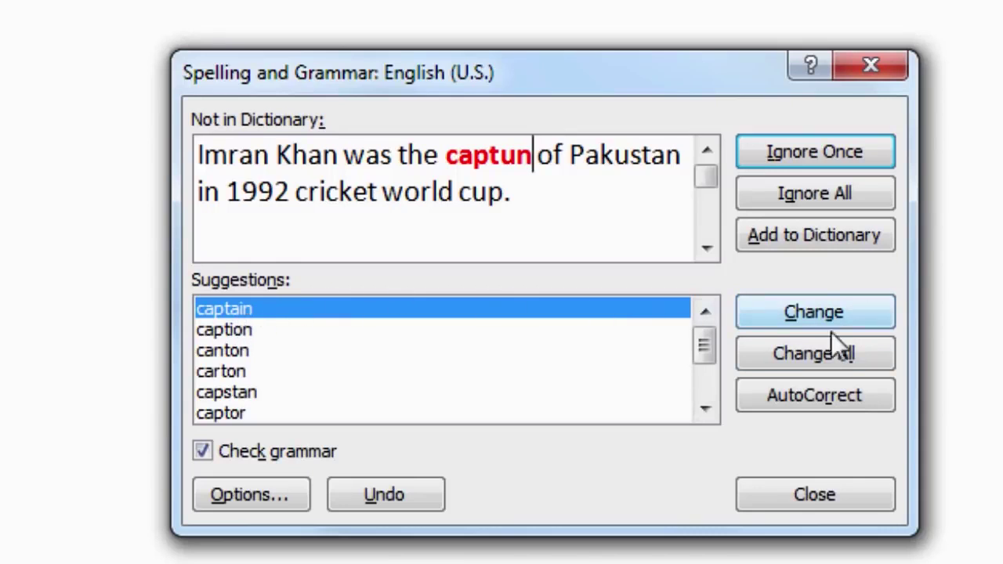
left_click(833, 359)
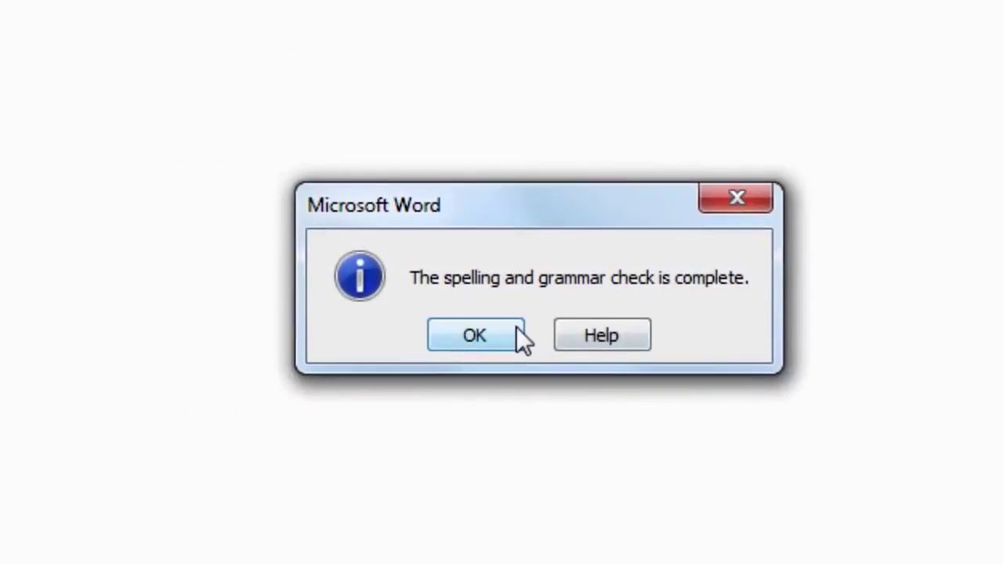
Step: Dismiss the spell-check completion notice and type 'Love Pakistan' on a new line below the sentence
left_click(516, 327)
key("Return")
type("Love Pakustan")
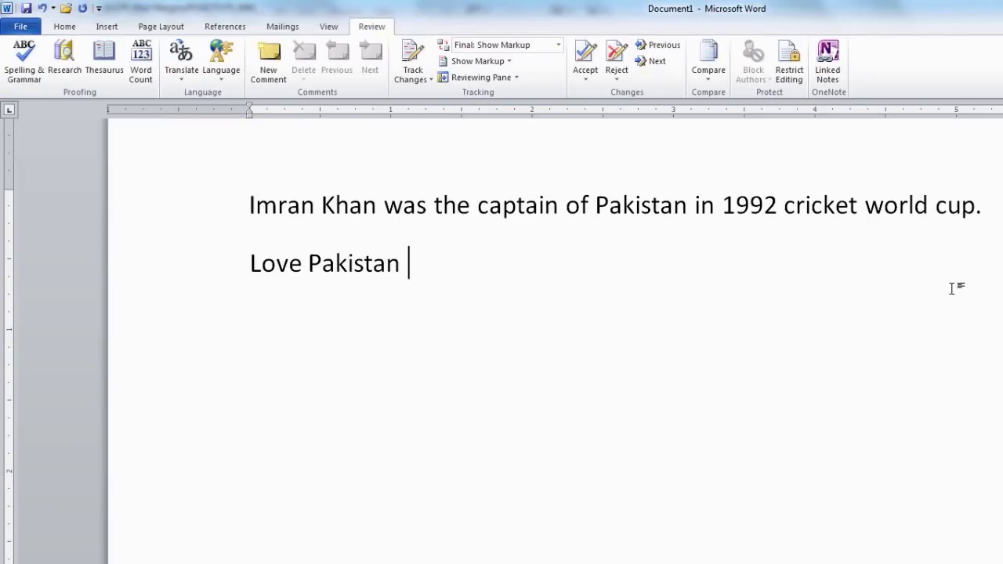